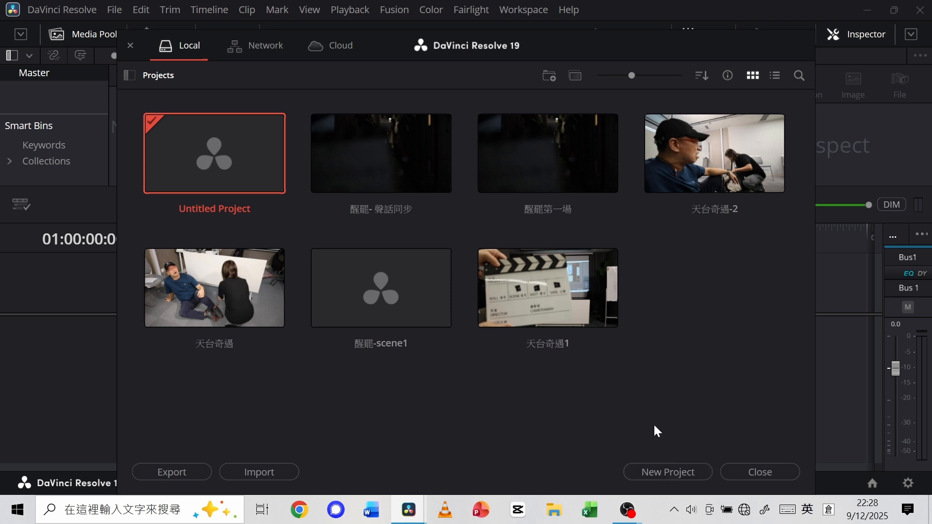
click(668, 470)
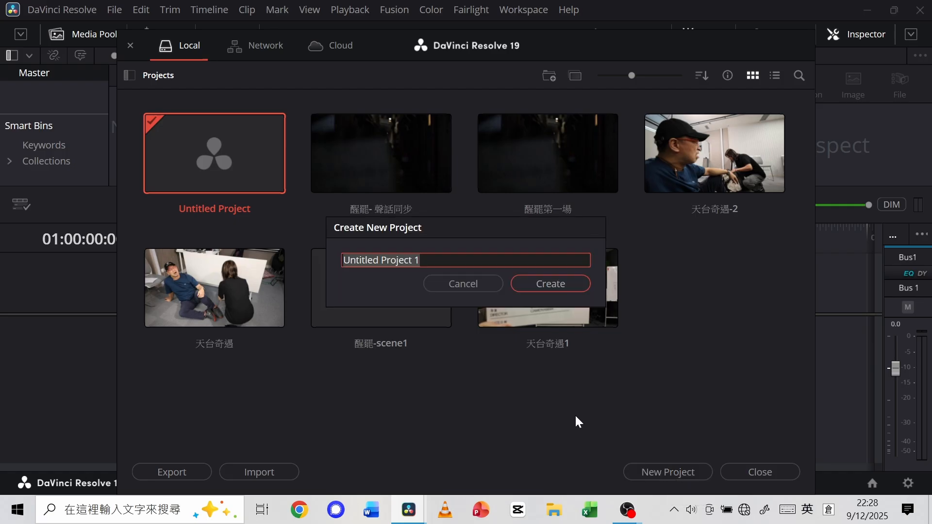
click(433, 260)
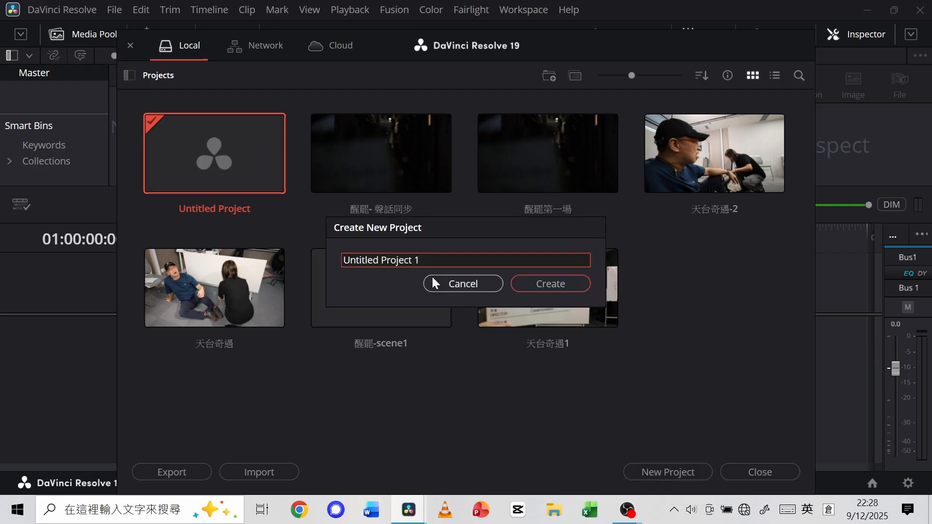
key(BackSpace)
key(BackSpace)
key(BackSpace)
key(BackSpace)
key(BackSpace)
key(BackSpace)
key(BackSpace)
key(BackSpace)
key(BackSpace)
key(BackSpace)
key(BackSpace)
key(BackSpace)
key(BackSpace)
key(BackSpace)
key(BackSpace)
text(m)
key(BackSpace)
key(shift)
text(一)
click(432, 278)
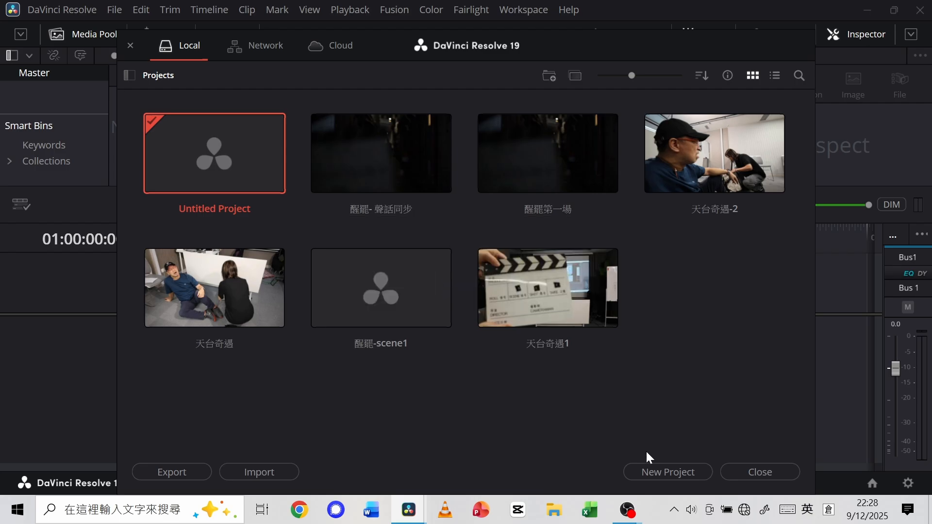
Create a new local project named 醒罷-聲畫同步示範.
click(653, 468)
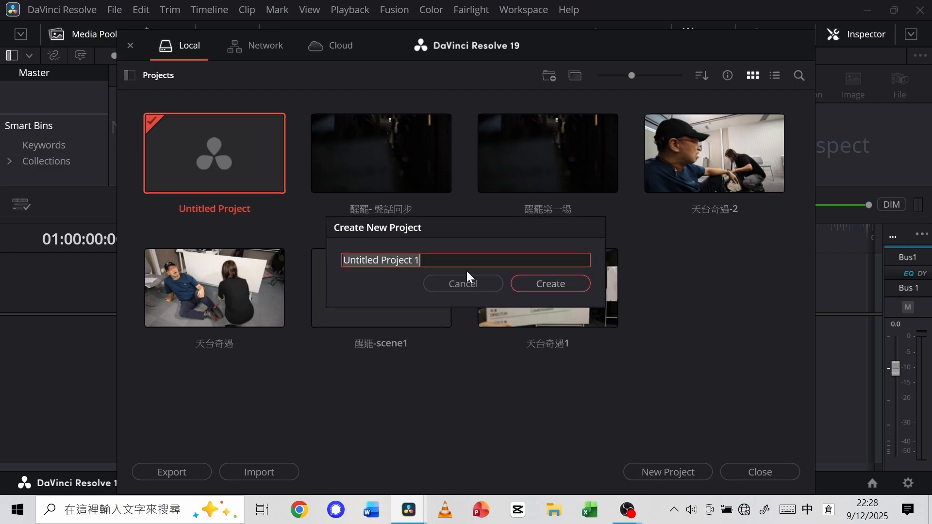
click(425, 260)
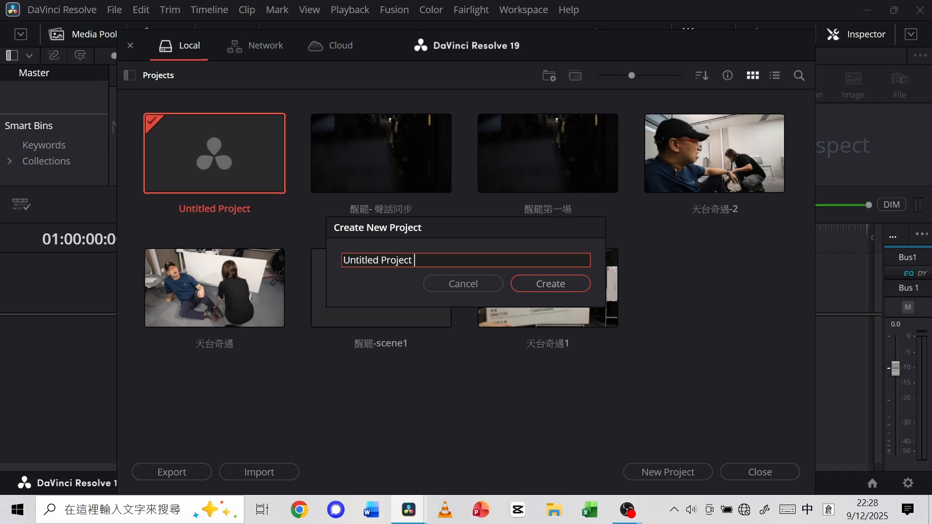
key(BackSpace)
key(BackSpace)
key(BackSpace)
key(BackSpace)
key(BackSpace)
key(BackSpace)
key(BackSpace)
key(BackSpace)
key(BackSpace)
key(BackSpace)
key(BackSpace)
key(BackSpace)
key(BackSpace)
key(BackSpace)
key(BackSpace)
key(BackSpace)
key(BackSpace)
text(ㄧㄒㄥˇ)
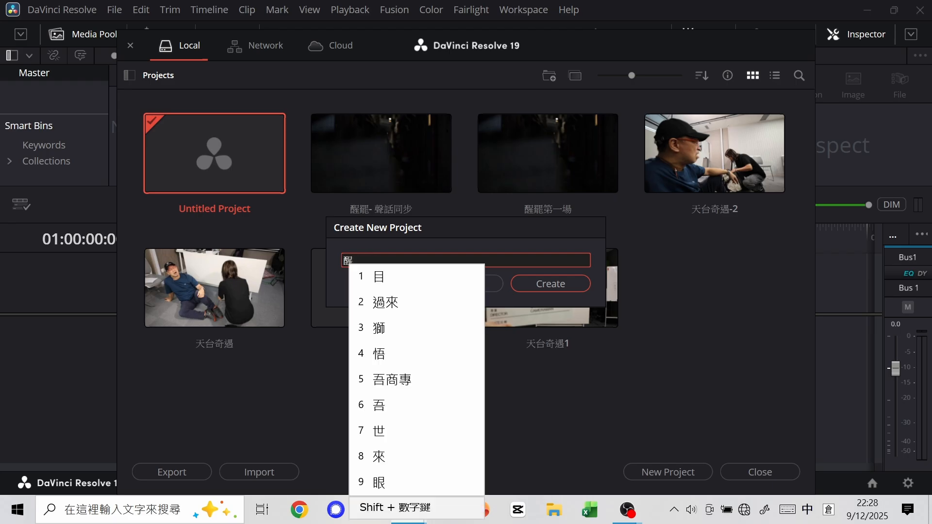
text(ㄅㄚˋ)
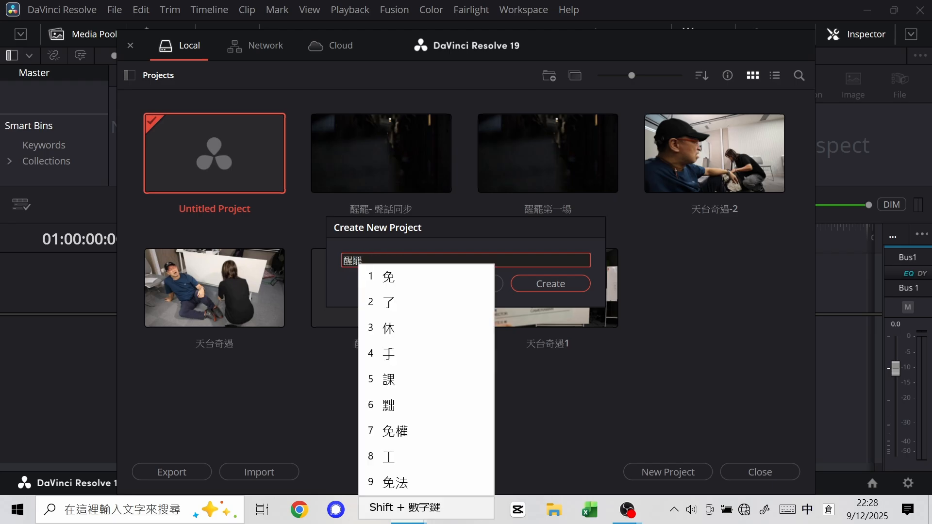
text(-)
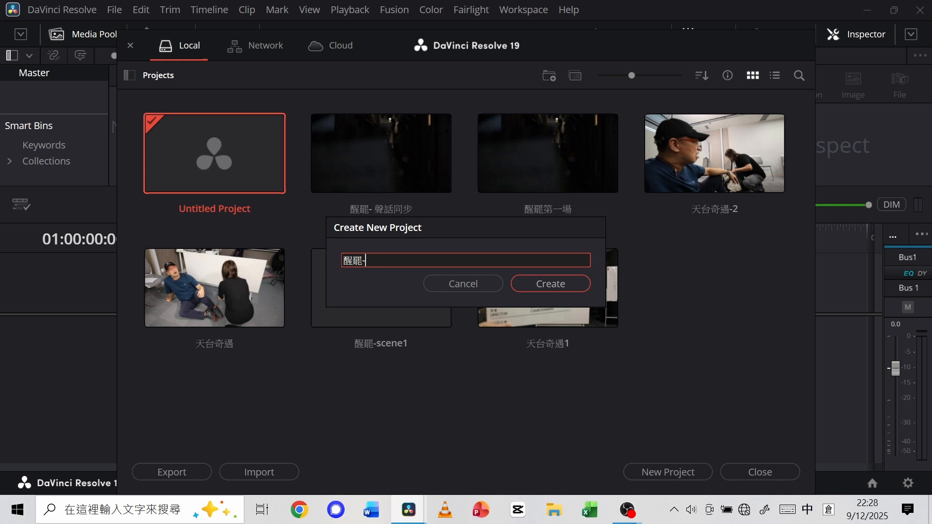
text(ㄕㄥ )
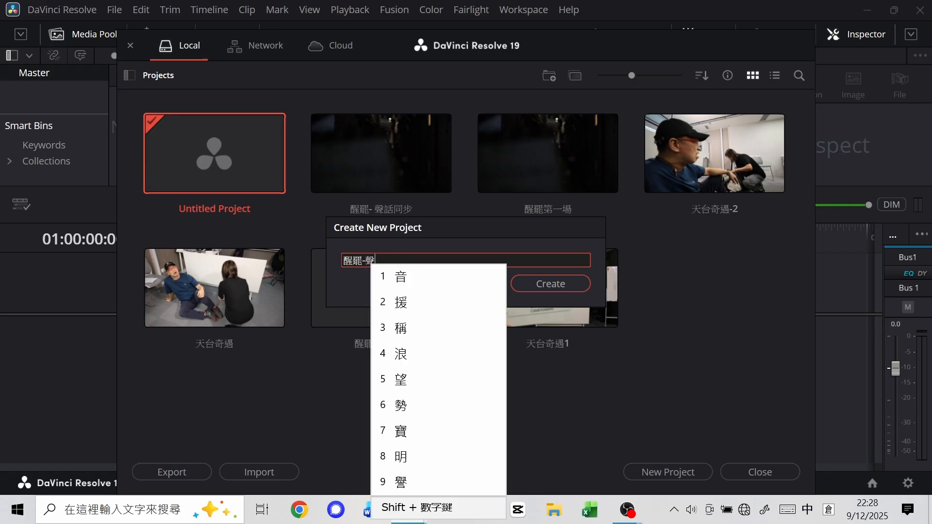
text(ㄏㄨㄚˋ)
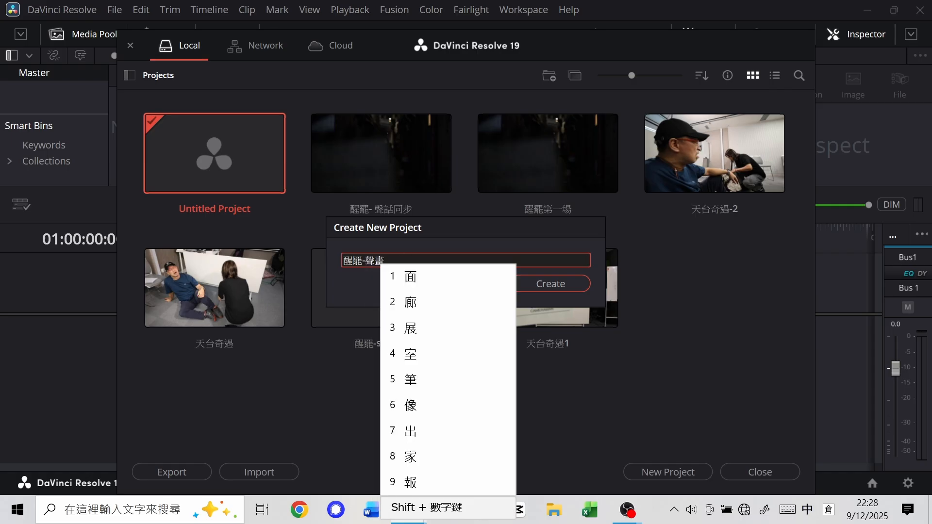
text(同)
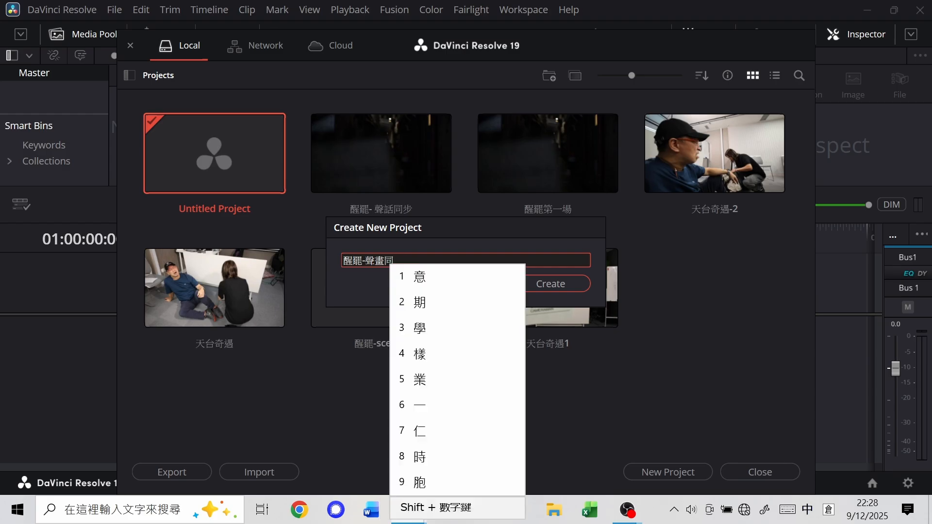
text(卜中一竹 )
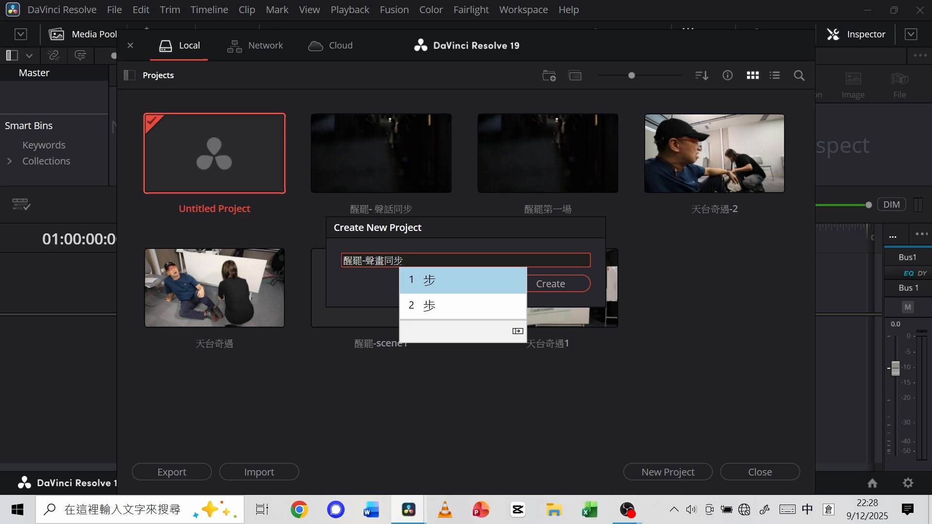
text(示竹)
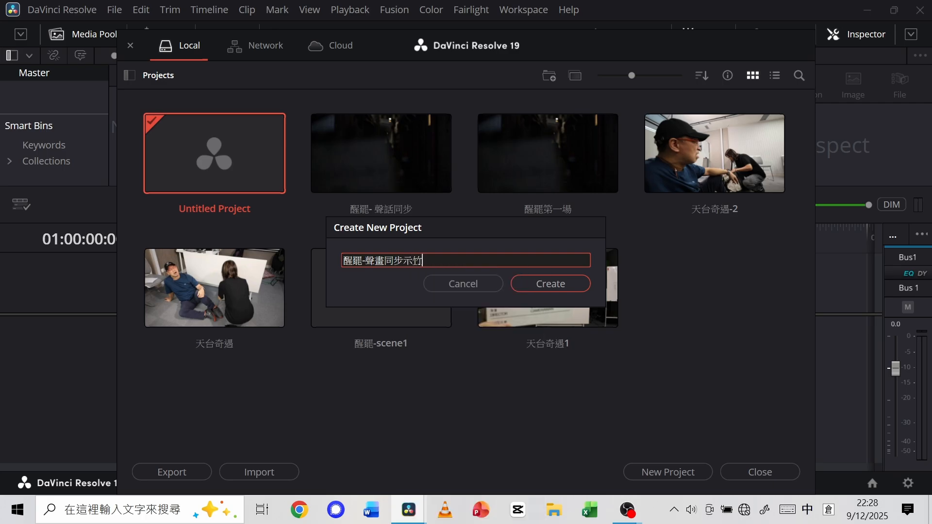
text(竹士)
key(BackSpace)
text(十山)
key(Escape)
text(竹十十山)
key(space)
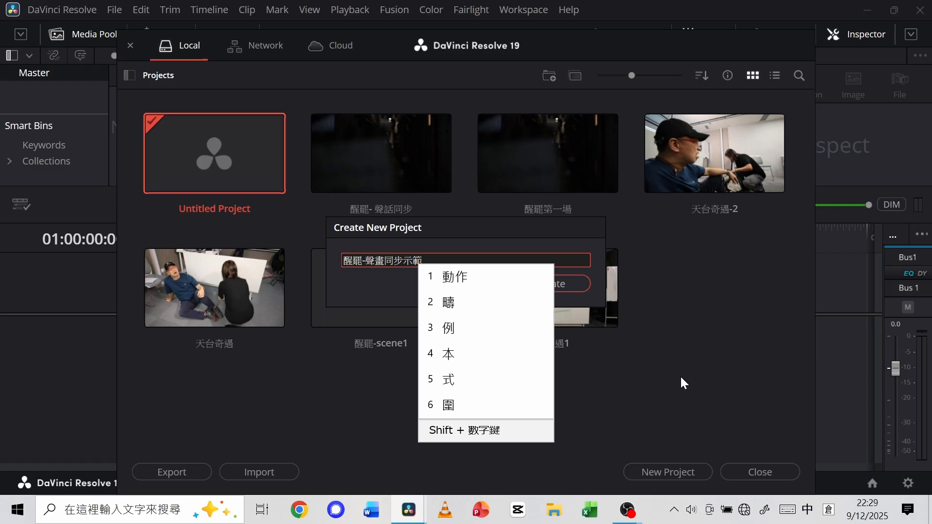
key(Escape)
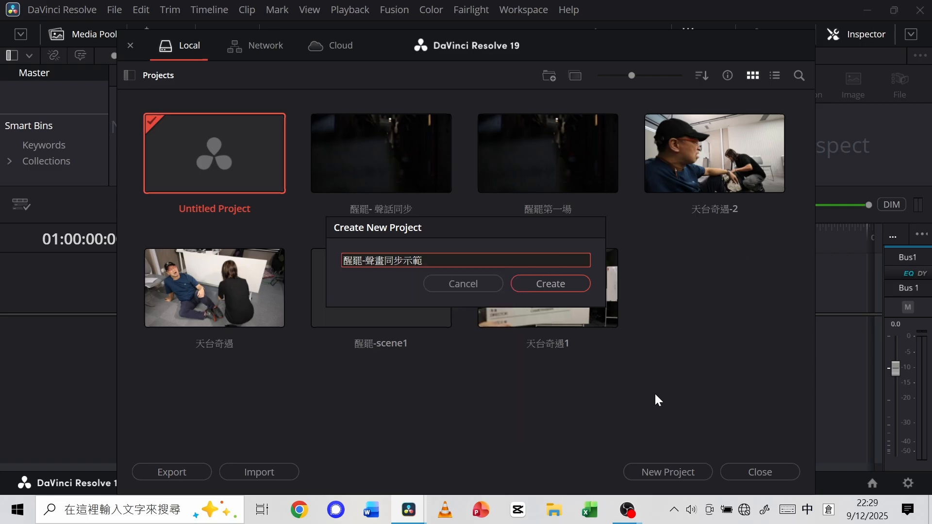
click(554, 284)
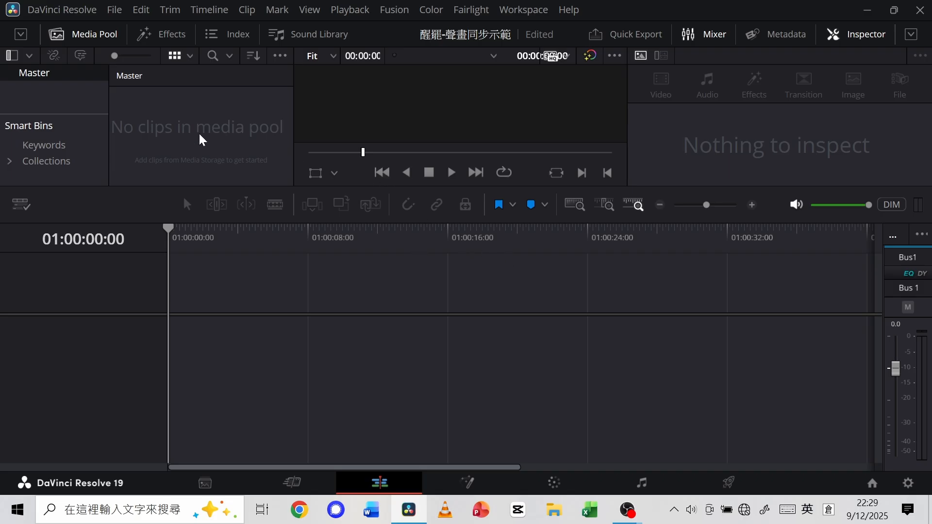
Start a media import and examine the clips in the video folder of 0409-醒罷-原片 on Data (D:).
click(115, 11)
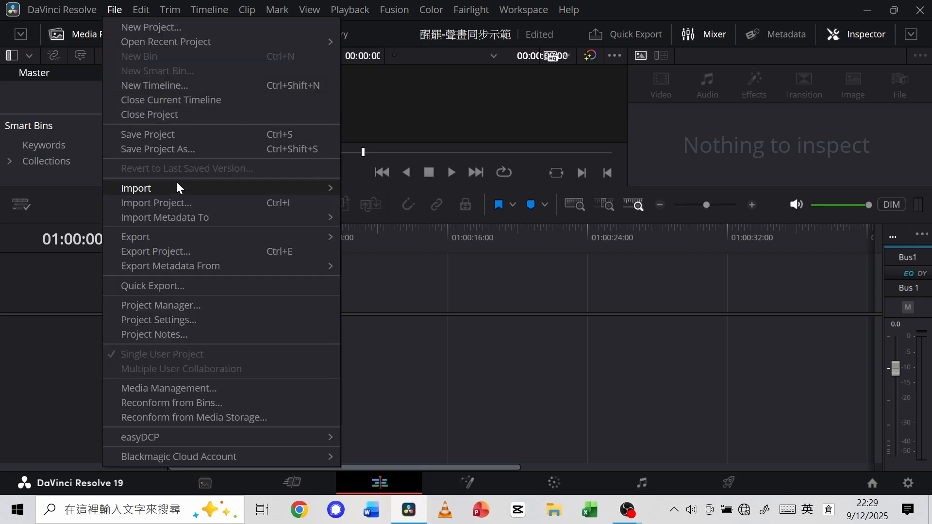
mouse_move(176, 182)
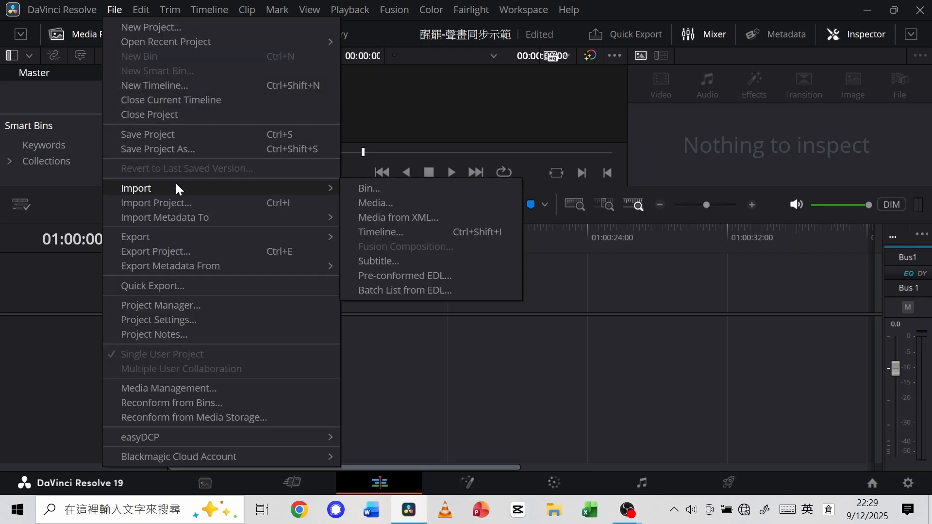
click(373, 203)
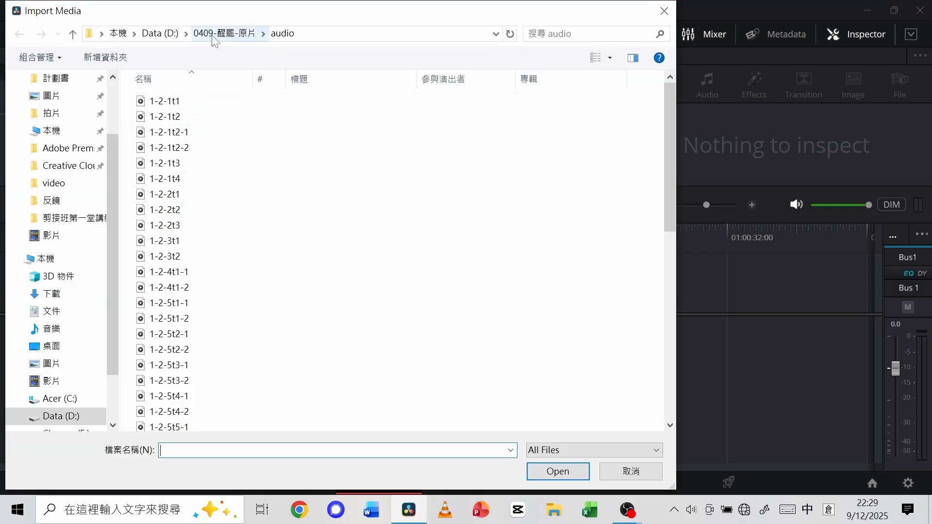
click(163, 33)
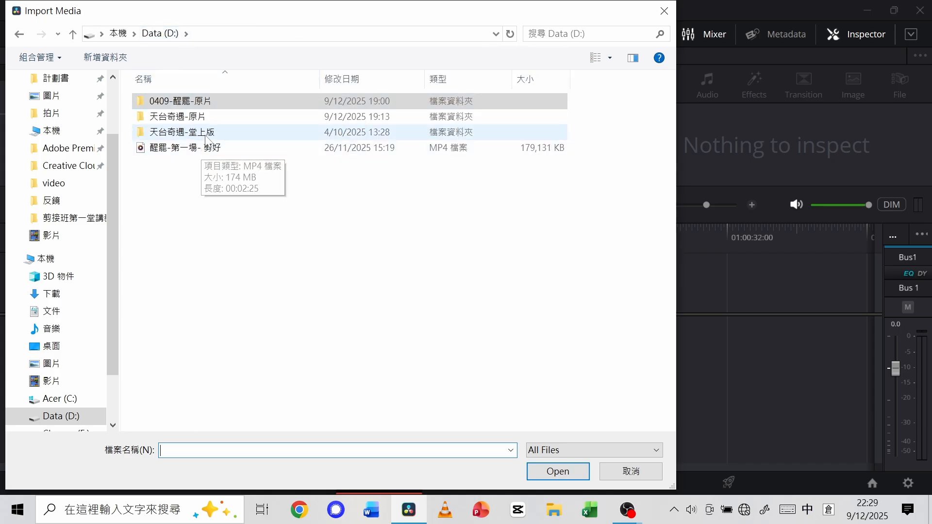
double_click(214, 103)
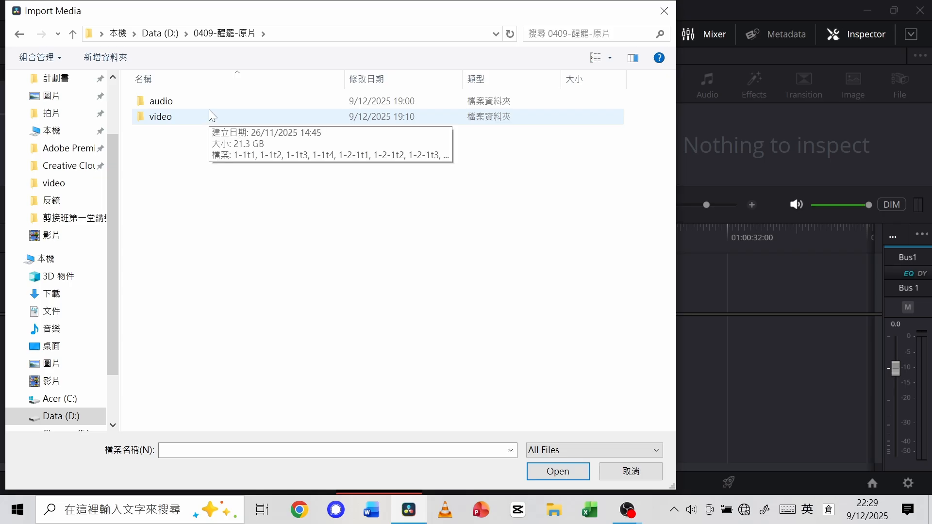
double_click(203, 117)
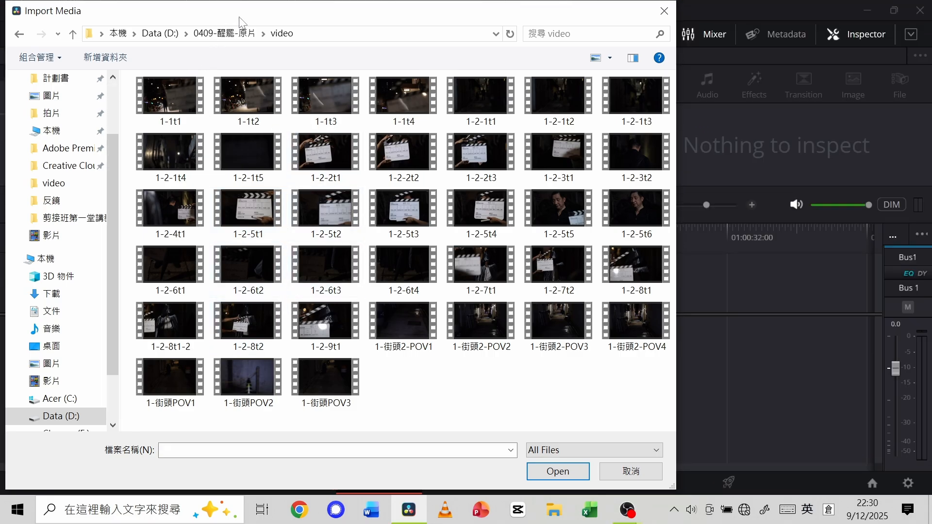
Examine the recordings in the audio folder of 0409-醒罷-原片 and close the import dialog without importing.
click(230, 34)
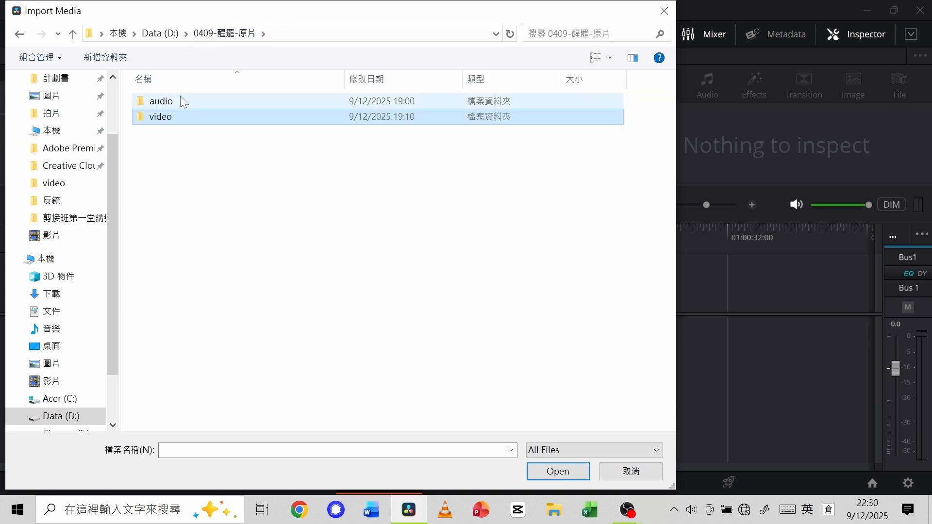
click(179, 103)
double_click(180, 104)
click(180, 104)
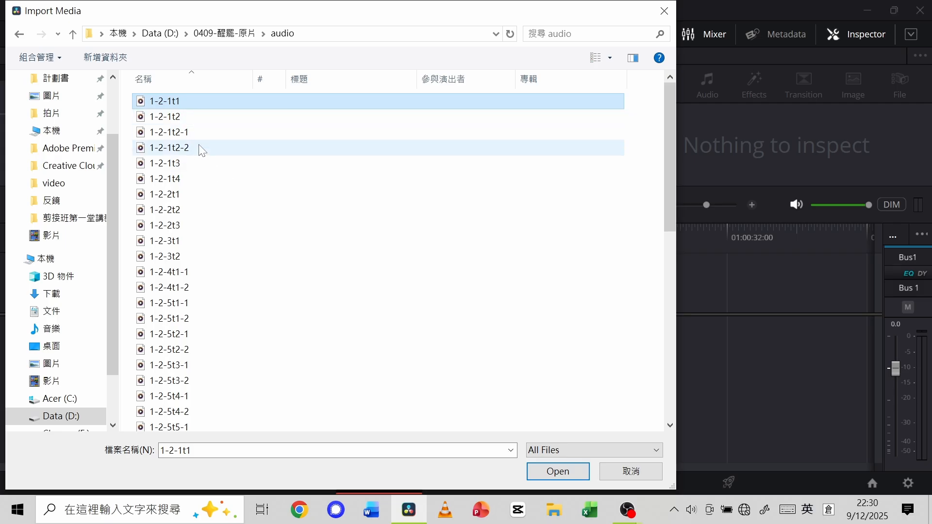
scroll(205, 213, down, 1)
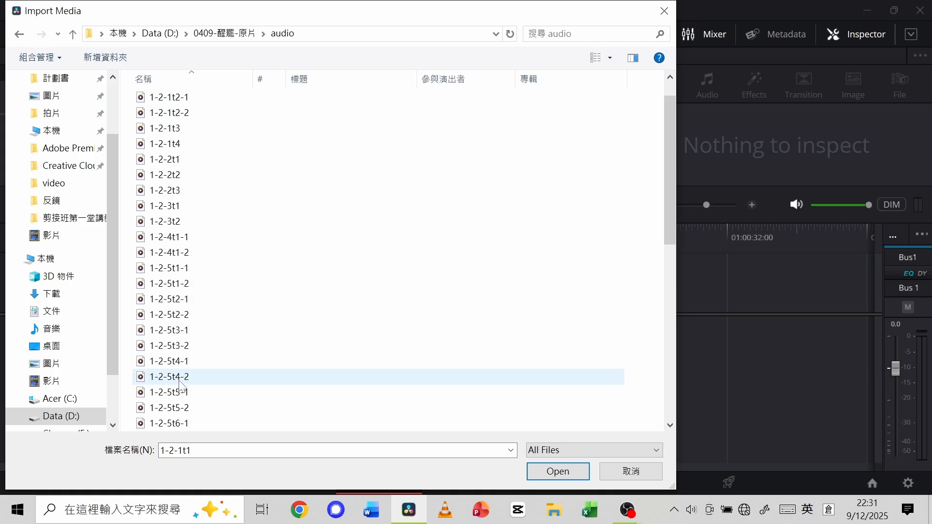
scroll(186, 400, down, 1)
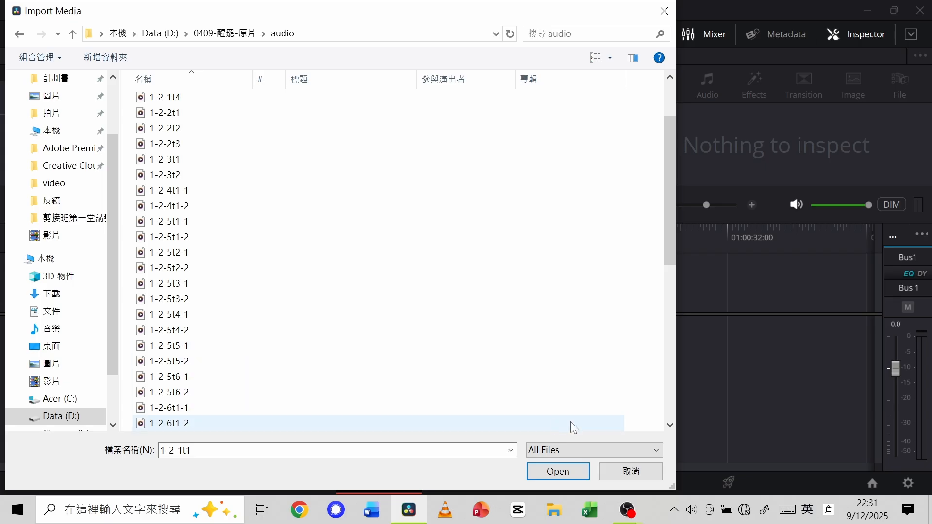
click(641, 473)
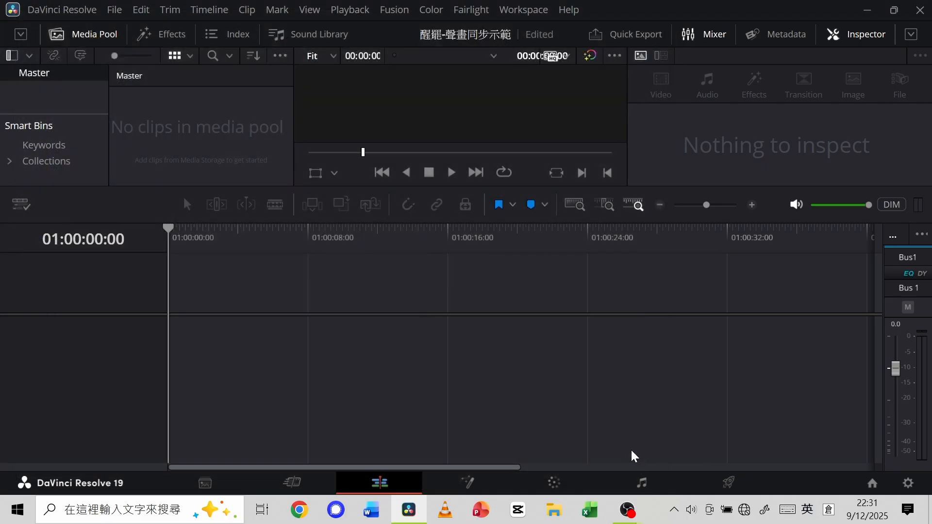
Import all clips from the video folder of 0409-醒罷-原片 into the Master bin and change the project frame rate to match them.
click(116, 10)
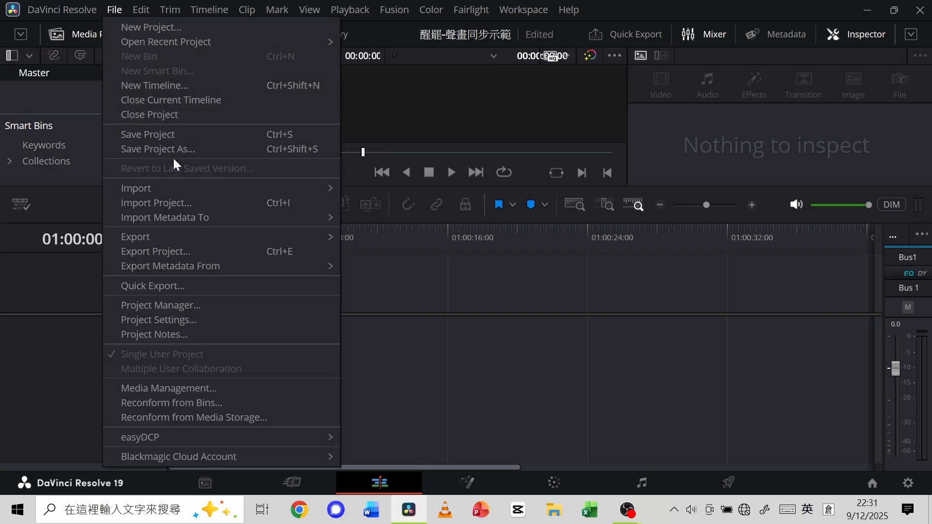
mouse_move(187, 188)
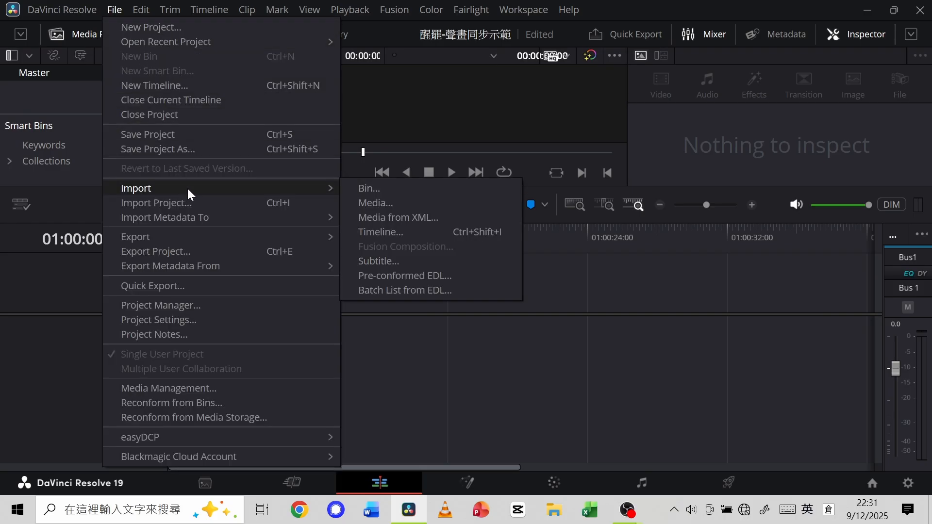
click(376, 202)
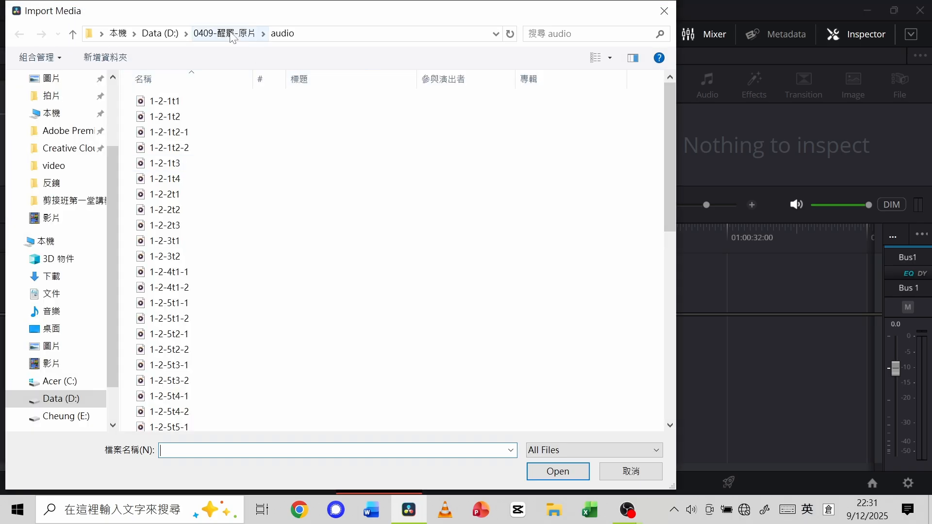
click(232, 36)
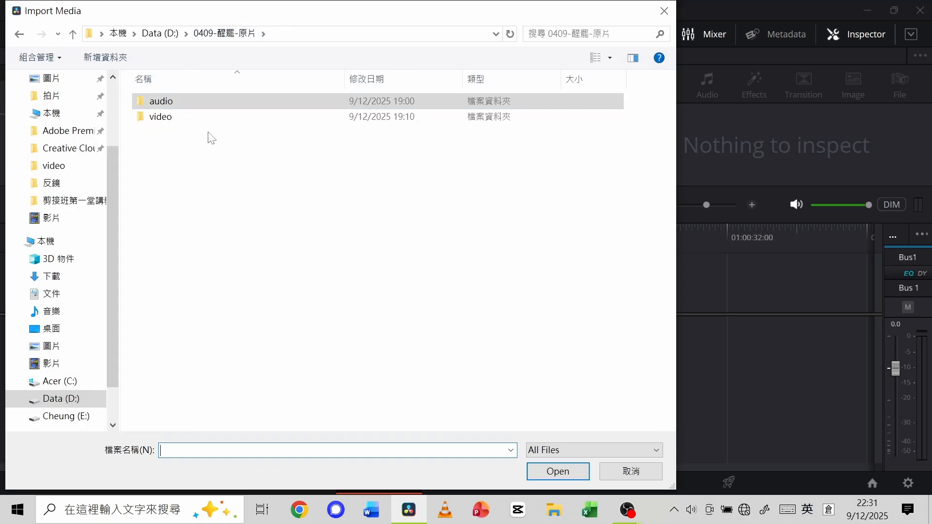
double_click(212, 117)
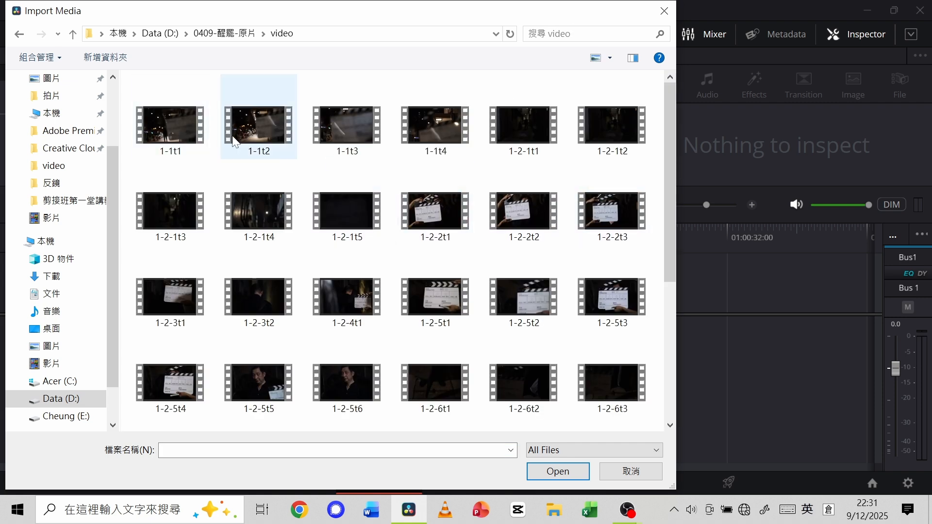
click(164, 128)
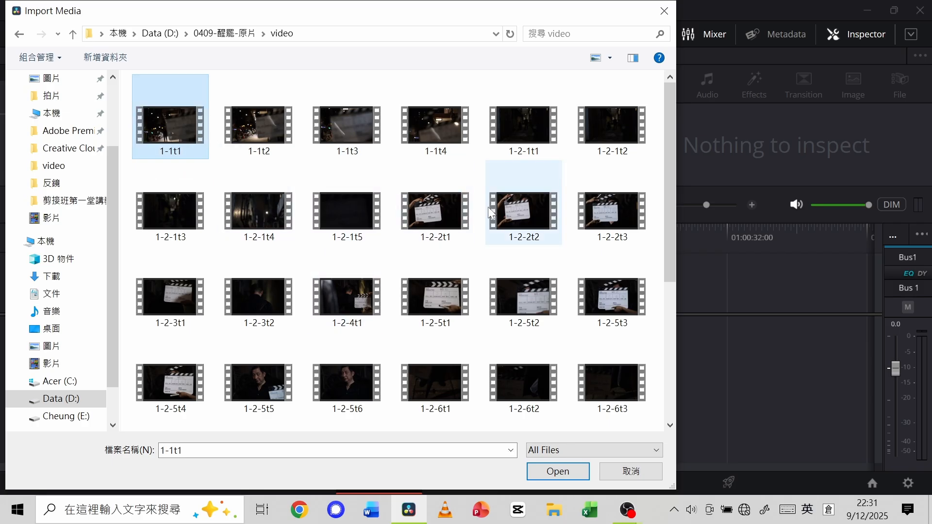
drag(671, 255, 658, 352)
shift+click(263, 400)
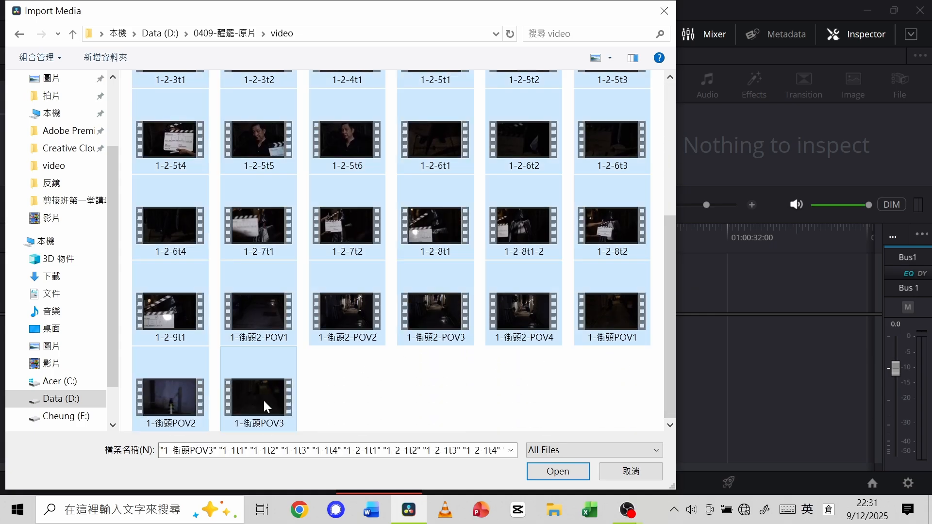
click(567, 477)
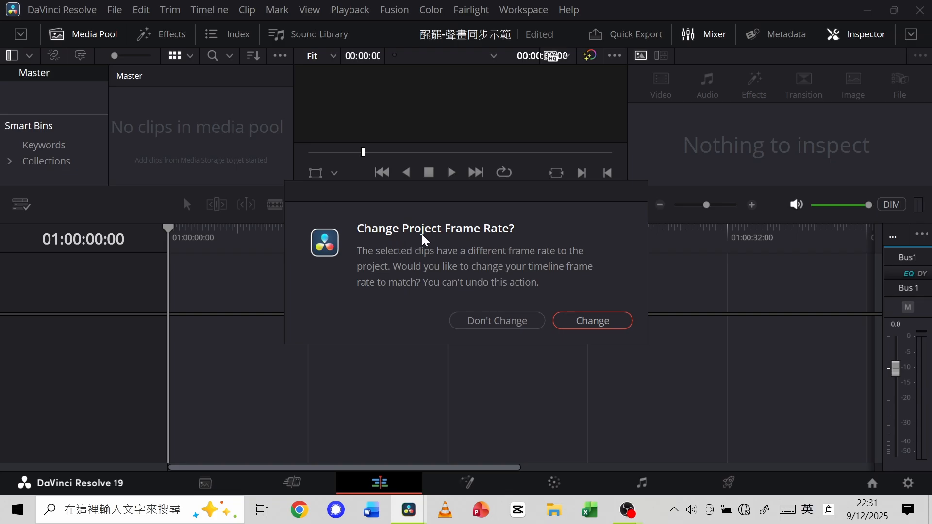
click(582, 321)
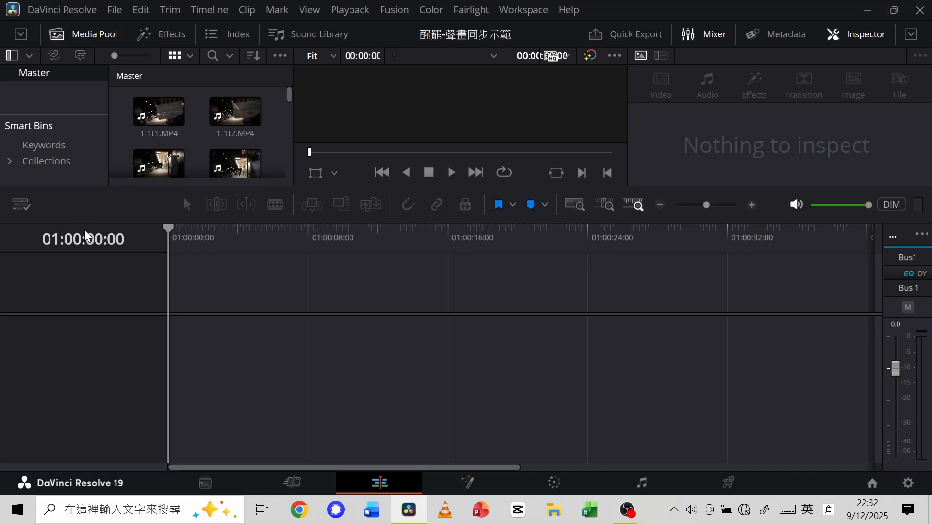
Enlarge the media pool and viewer area above the timeline and select the clip 1-1t3.MP4.
drag(90, 224, 69, 339)
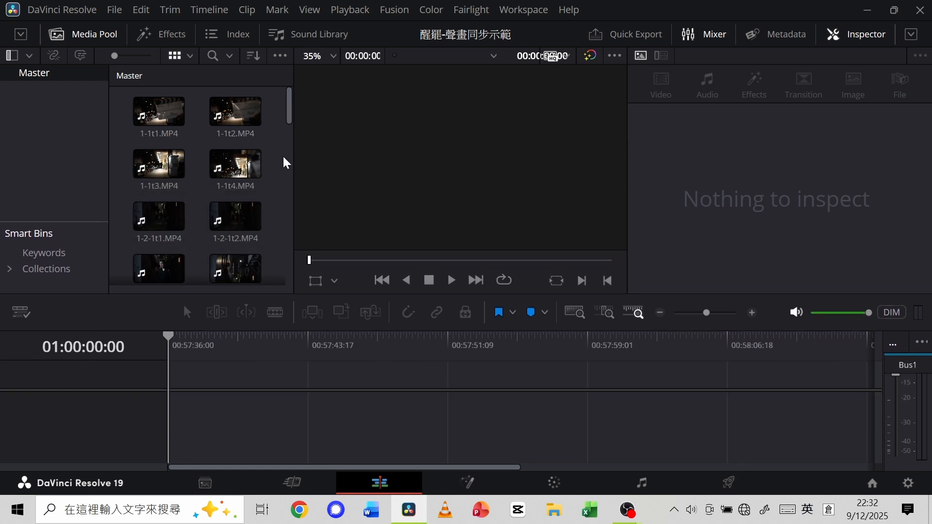
mouse_move(290, 117)
mouse_down()
mouse_move(285, 233)
mouse_move(289, 111)
mouse_up()
click(167, 113)
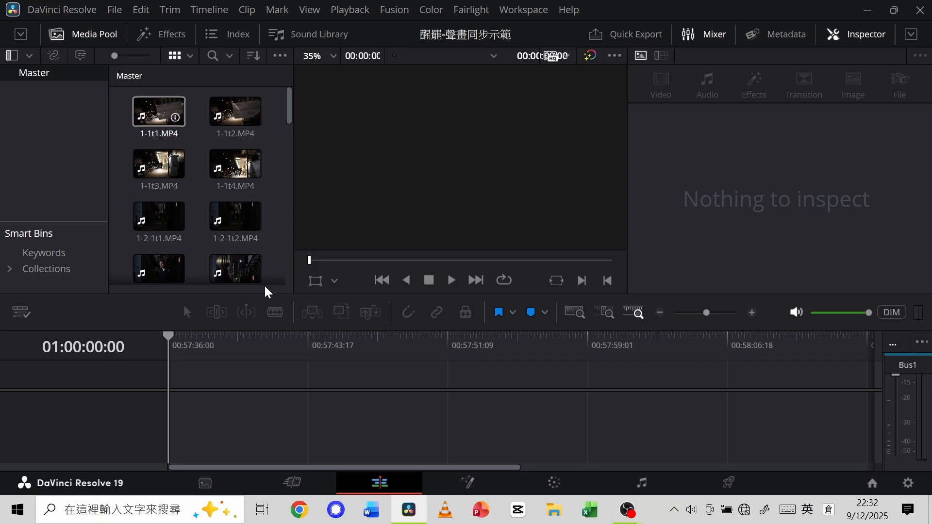
click(153, 161)
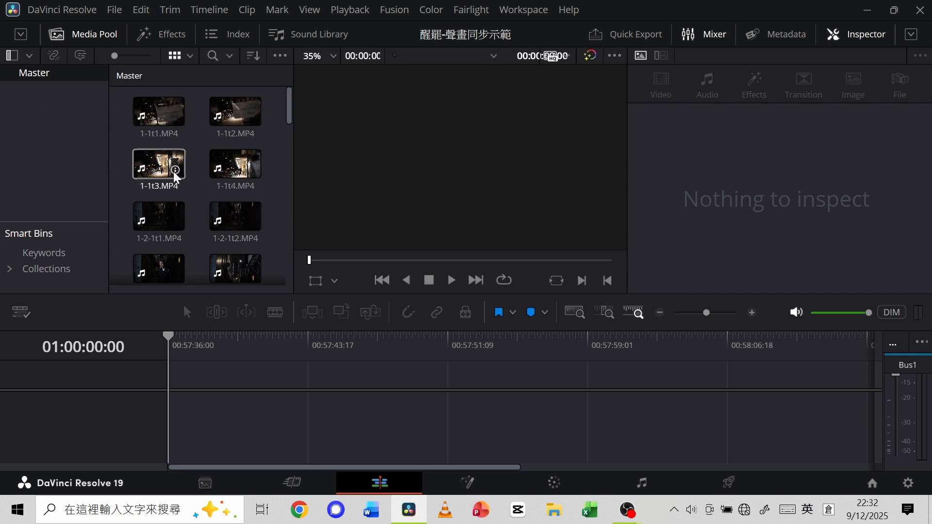
Create a new bin named audio under Master.
right_click(34, 89)
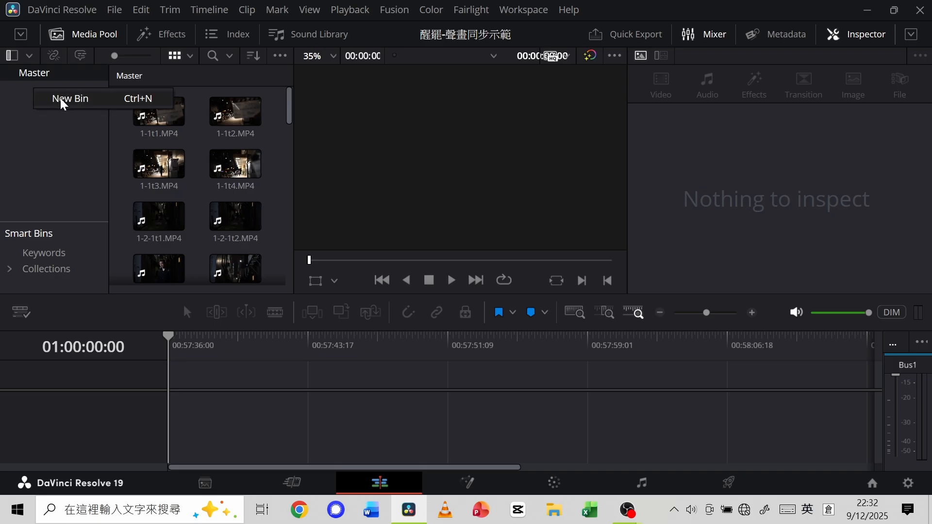
click(62, 100)
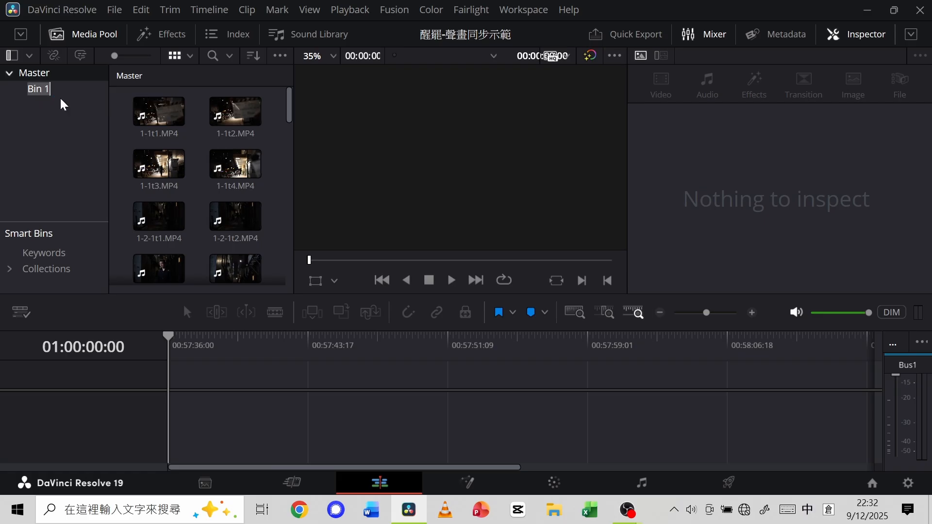
text(日)
key(BackSpace)
key(BackSpace)
key(BackSpace)
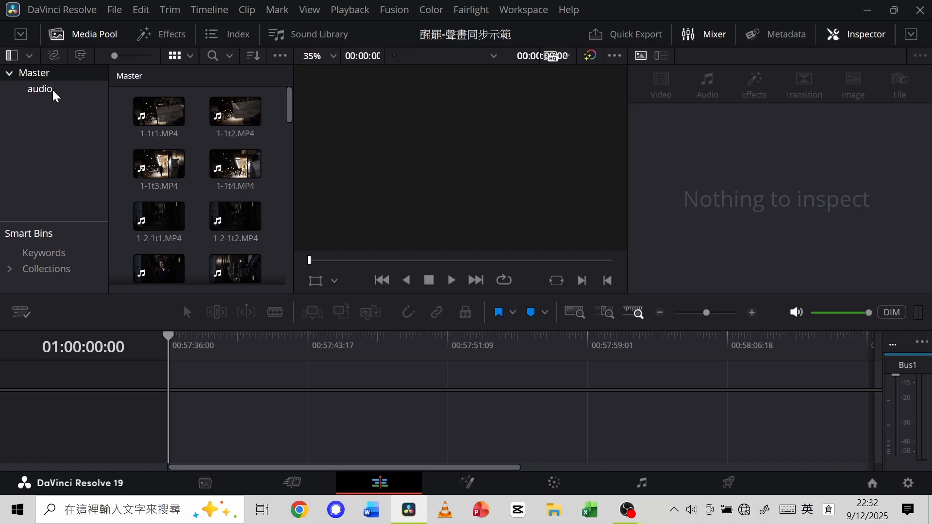
Import all recordings from the audio folder of 0409-醒罷-原片 into the audio bin.
click(40, 89)
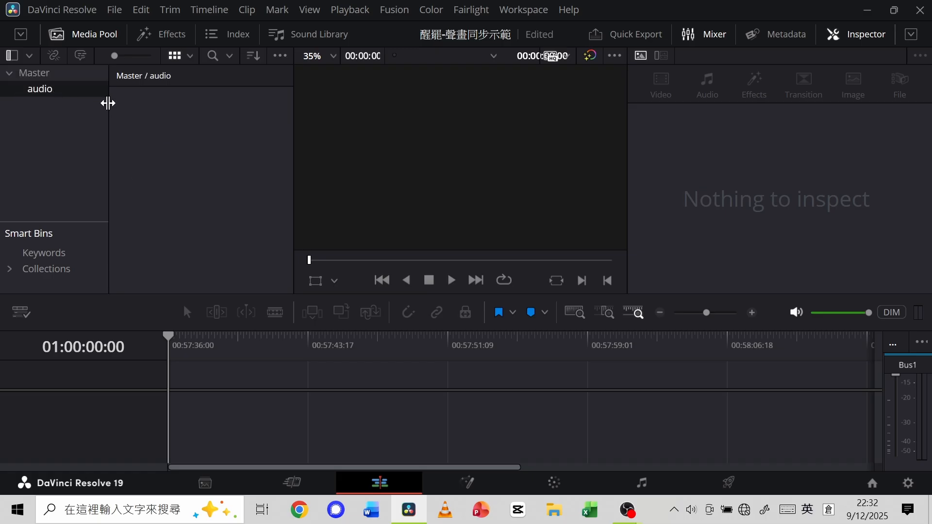
click(116, 13)
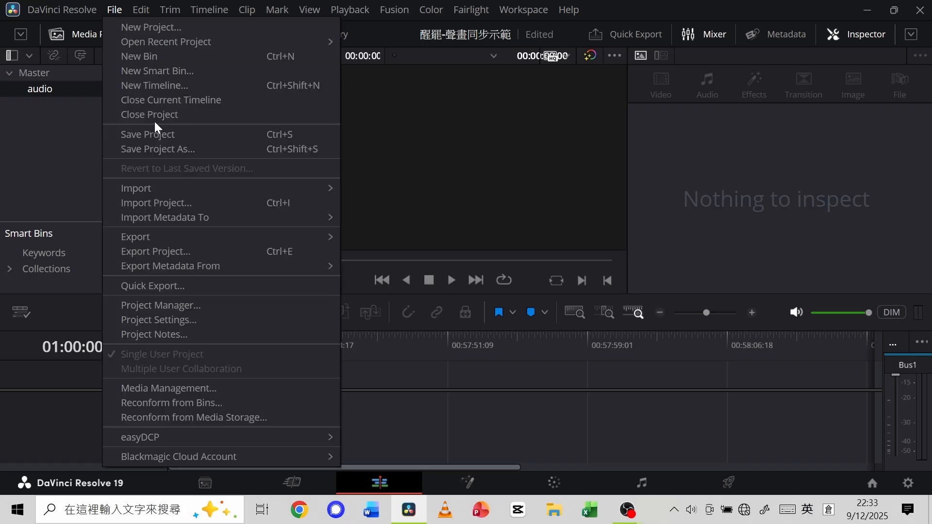
mouse_move(169, 183)
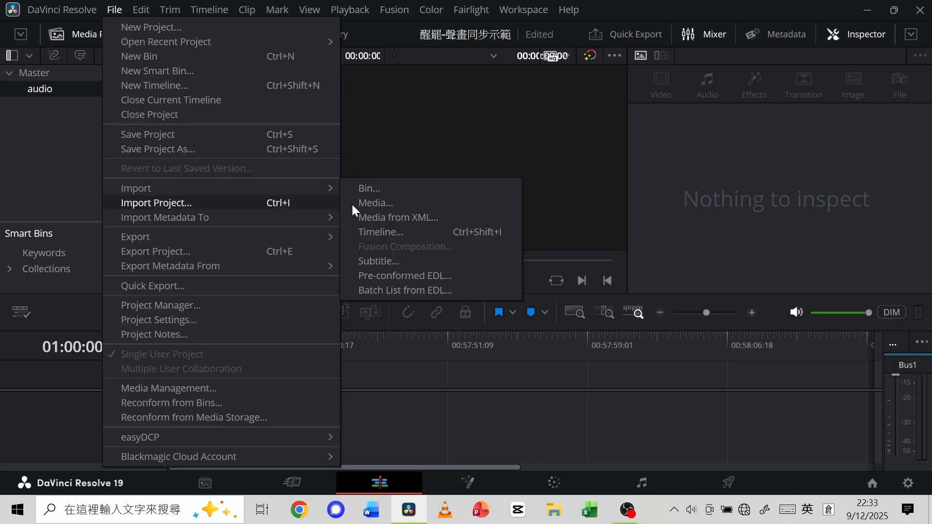
click(378, 202)
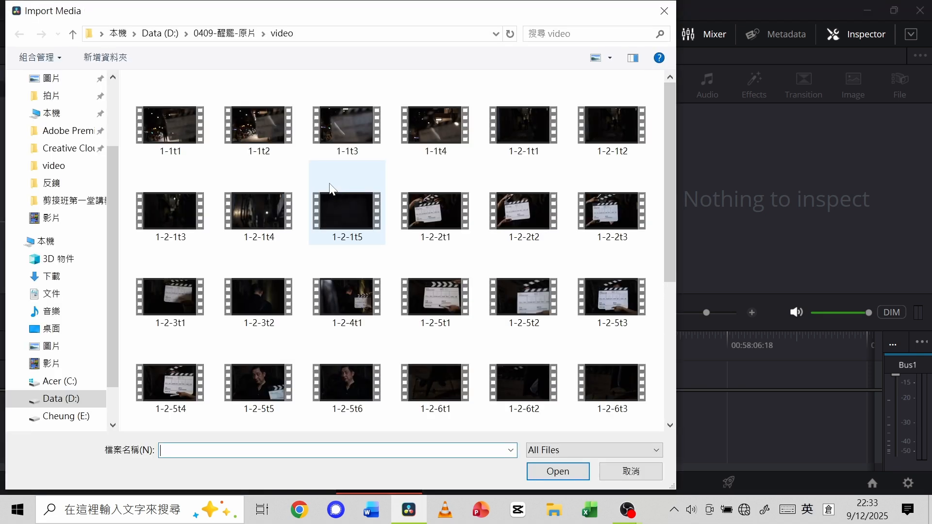
click(238, 36)
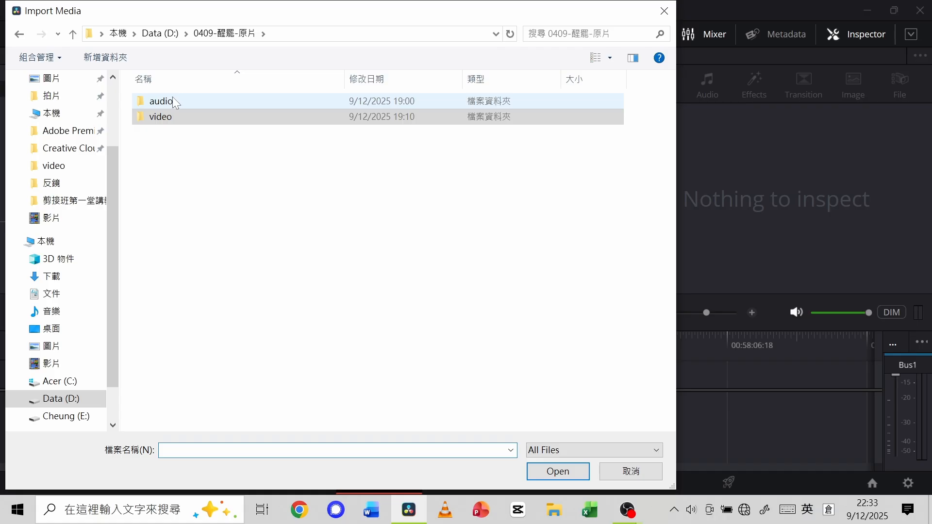
double_click(200, 97)
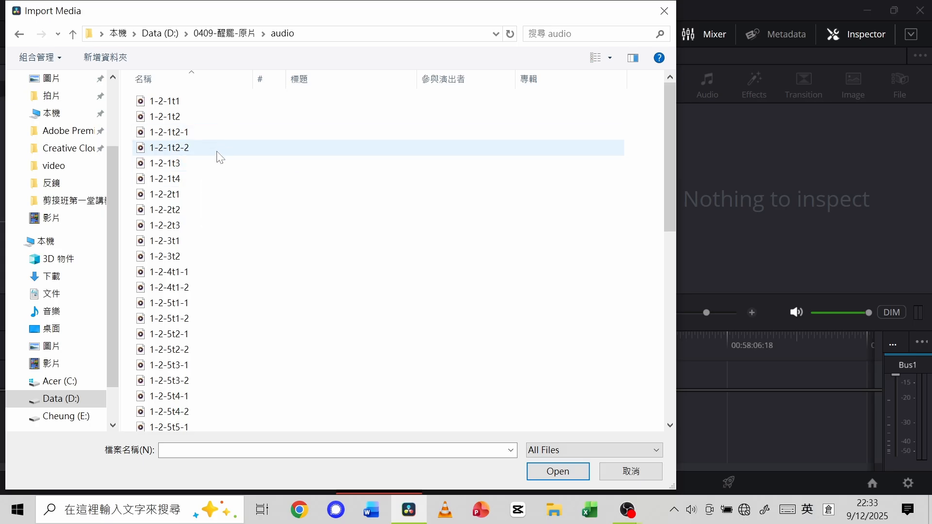
click(204, 101)
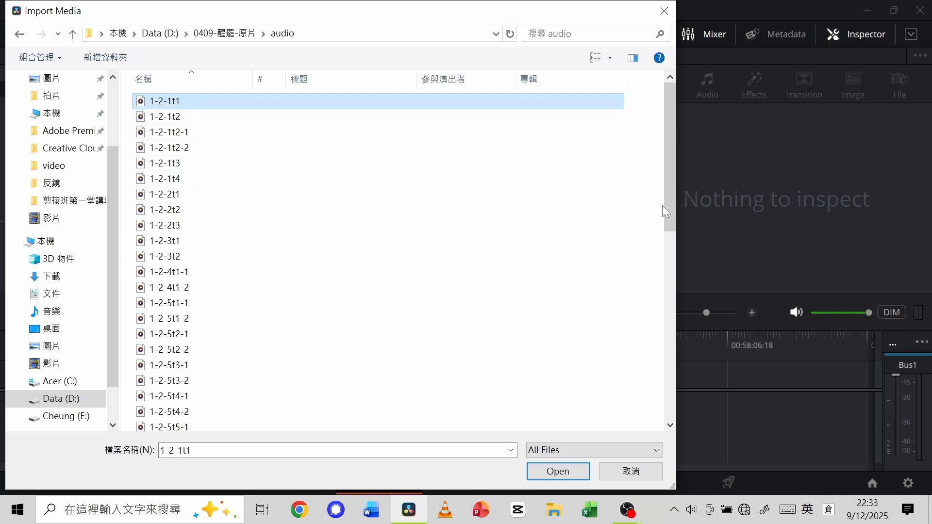
drag(669, 205, 683, 438)
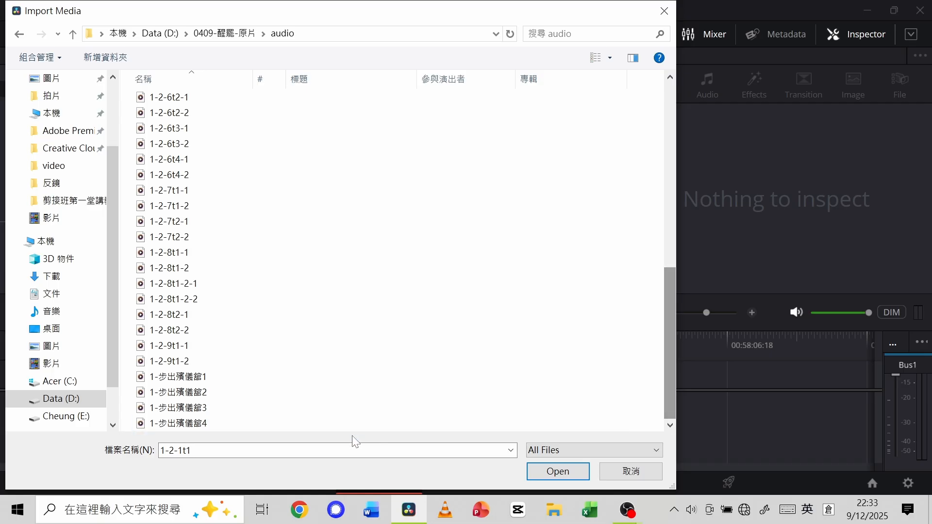
shift+click(297, 420)
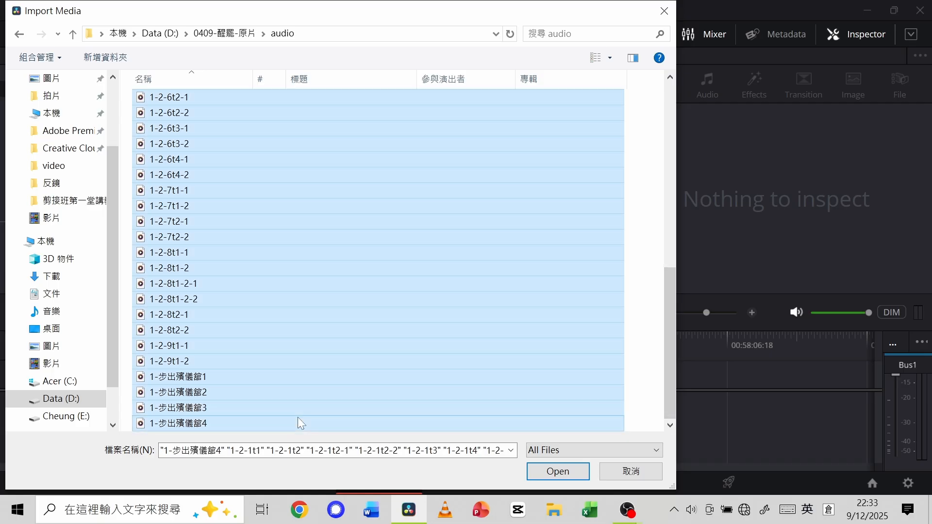
click(564, 472)
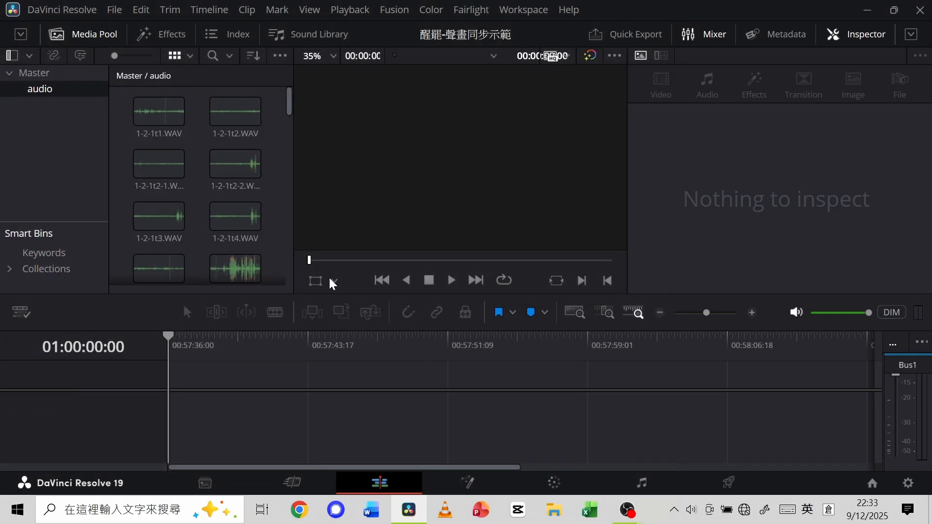
Examine the contents of the Master and audio bins and look through the imported video clips in Master.
click(61, 78)
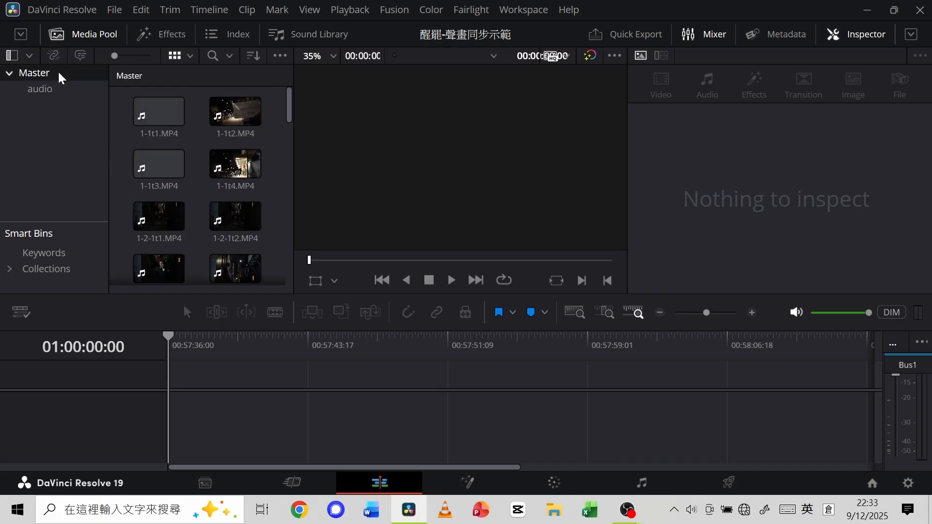
click(55, 93)
click(52, 77)
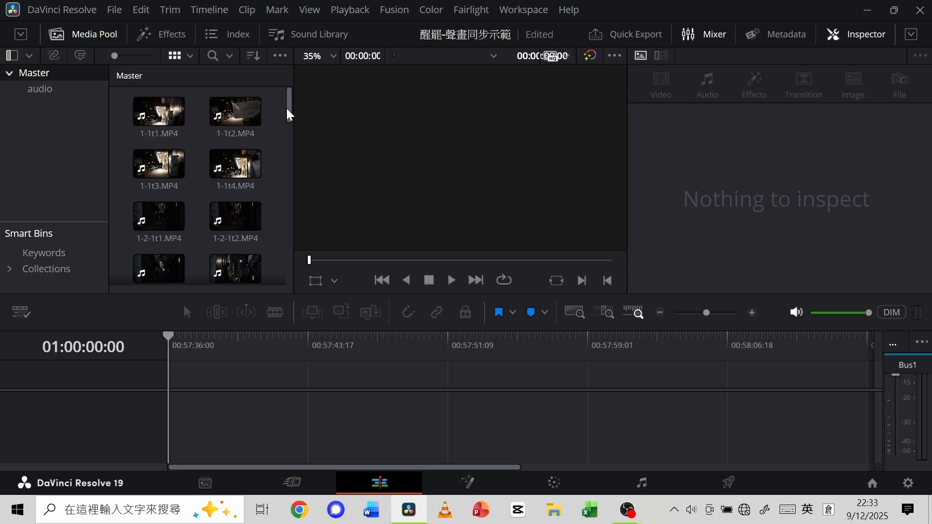
drag(287, 114, 290, 129)
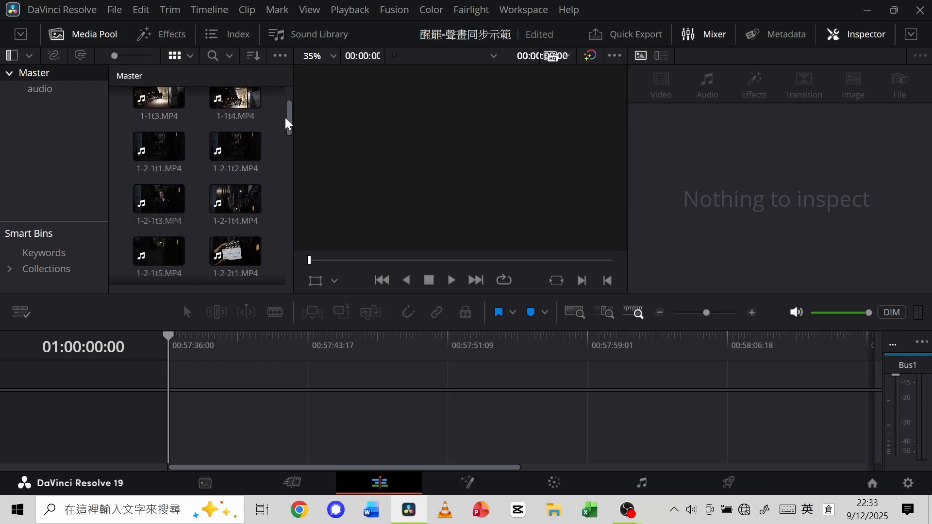
drag(290, 118, 289, 83)
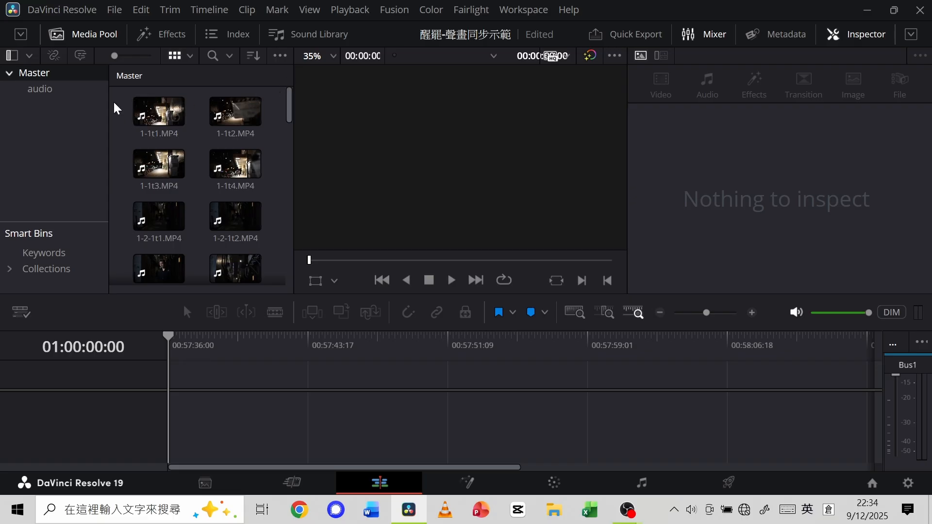
click(144, 108)
click(143, 108)
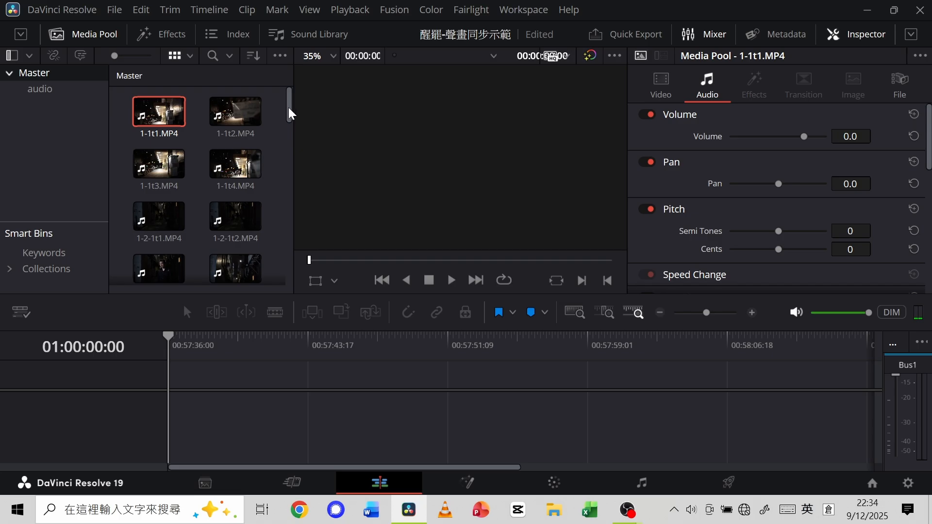
drag(289, 114, 291, 148)
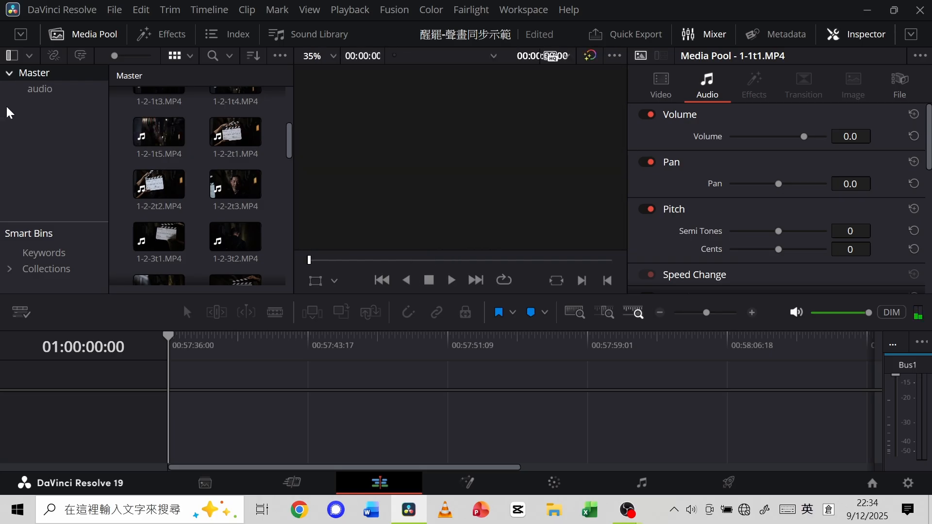
Place the clip 1-2-1t5.MP4 from Master at the start of the empty timeline.
click(153, 140)
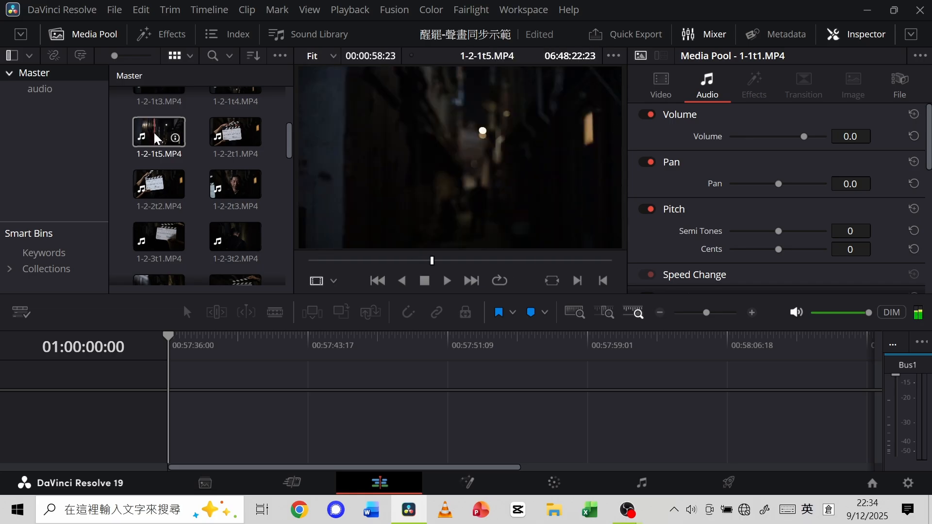
drag(154, 139, 208, 364)
drag(205, 412, 166, 416)
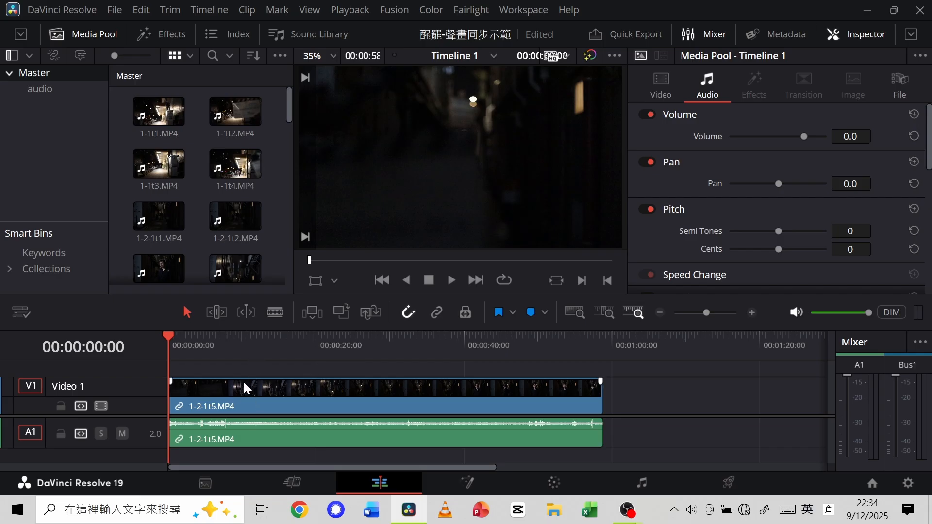
Play the 1-2-1t5.MP4 clip on the timeline from about 00:00:06:19 to check its picture and camera sound.
click(181, 332)
drag(182, 335, 220, 337)
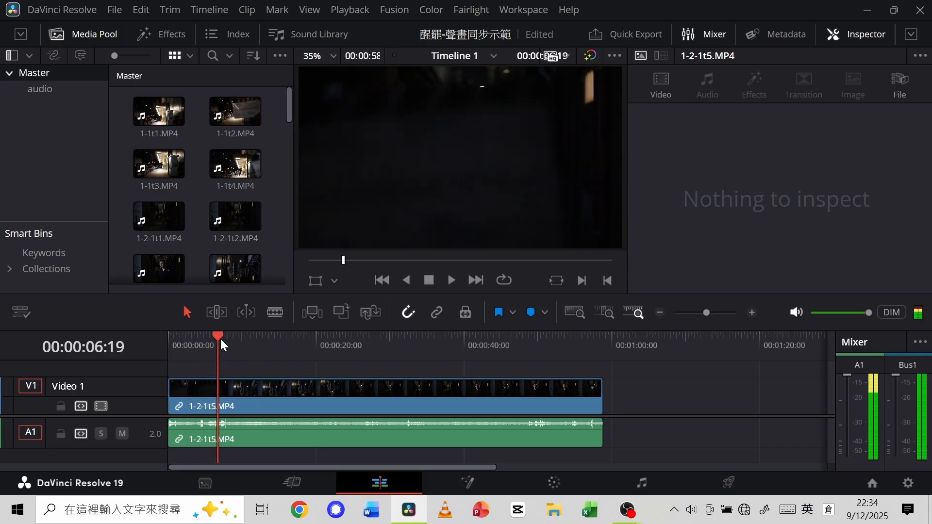
click(450, 281)
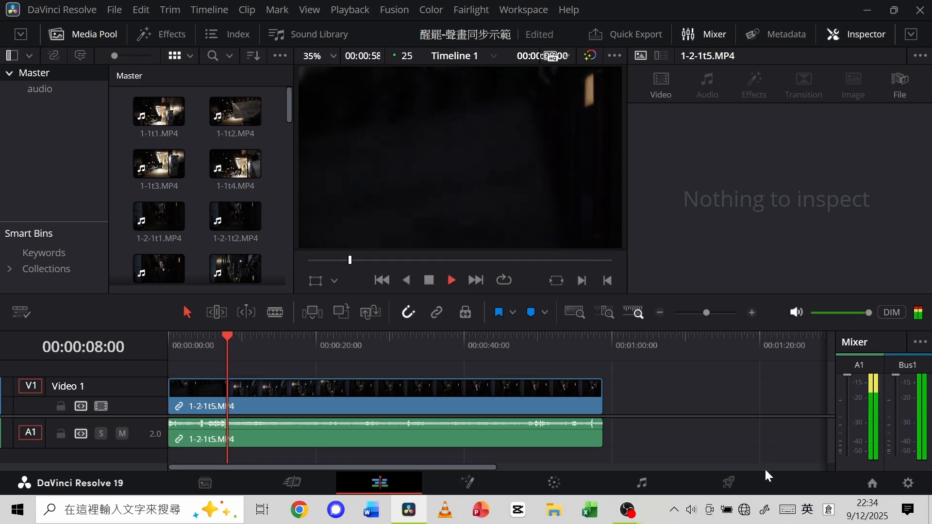
Lower the computer's speaker volume to 18 and stop the timeline playback.
click(696, 511)
drag(792, 475, 748, 475)
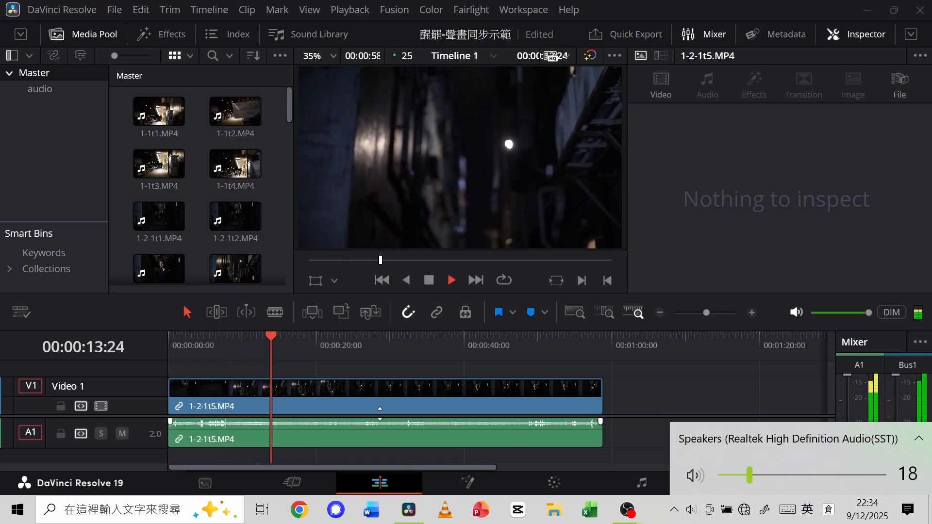
click(429, 281)
Replay the clapperboard section of 1-2-1t5.MP4 from about 00:00:02:04 and inspect its camera-sound waveform around 00:00:06:24.
drag(289, 336, 185, 346)
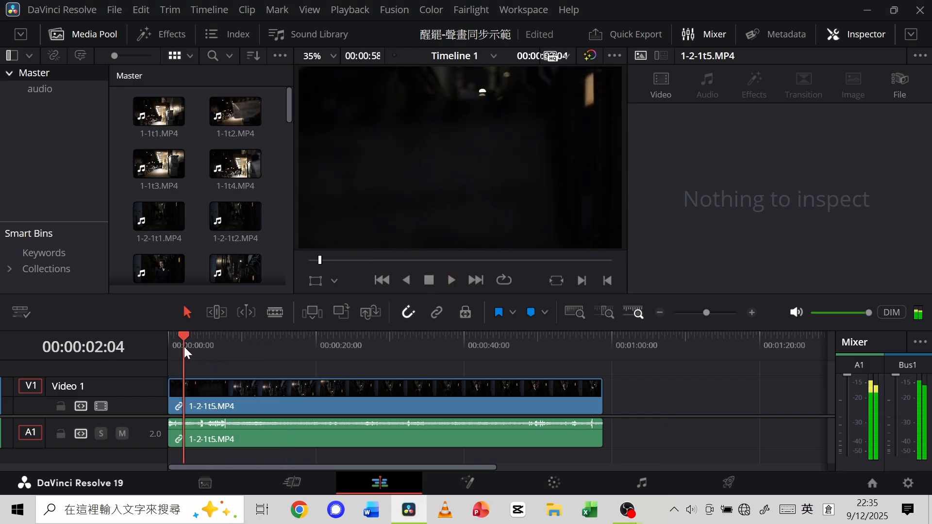
click(453, 281)
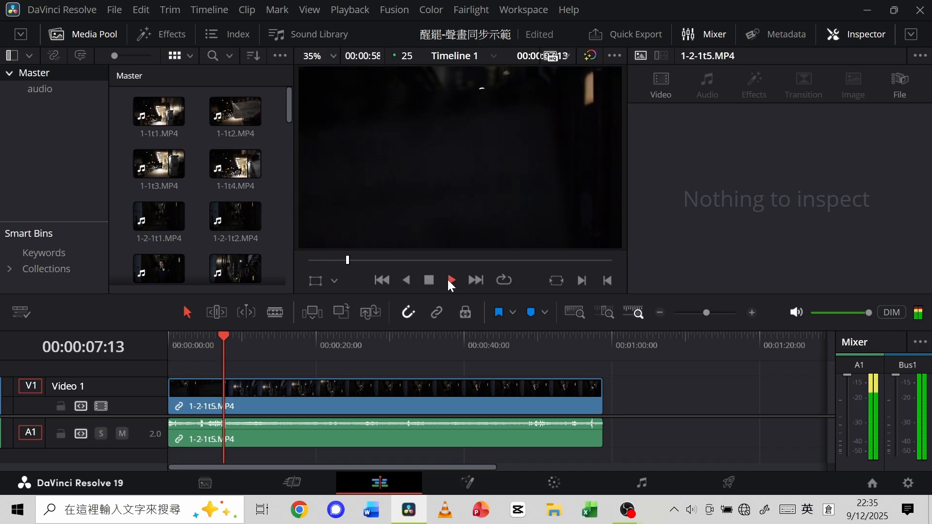
click(429, 280)
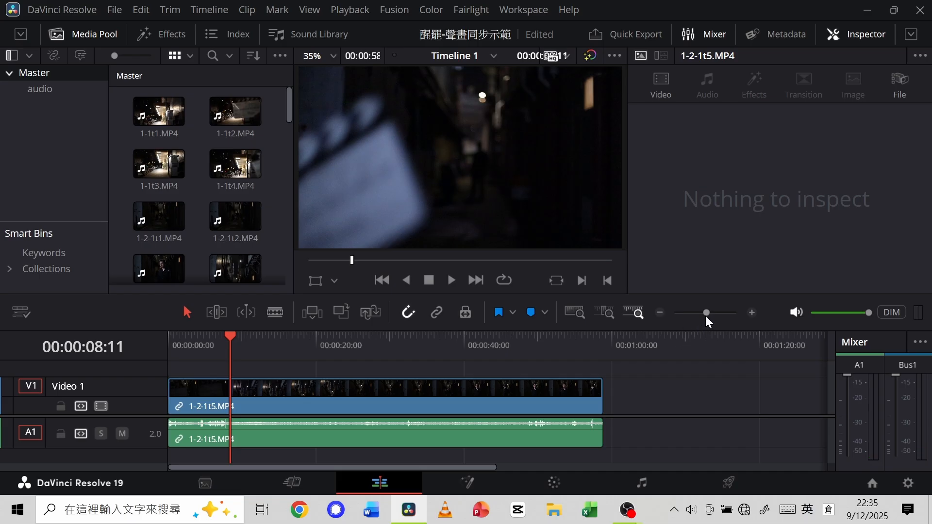
drag(705, 314, 716, 311)
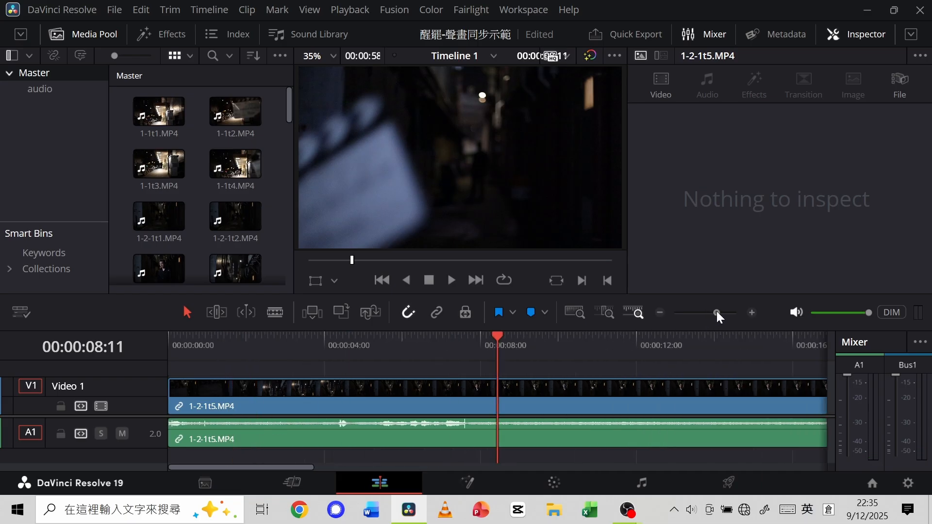
drag(497, 342, 438, 345)
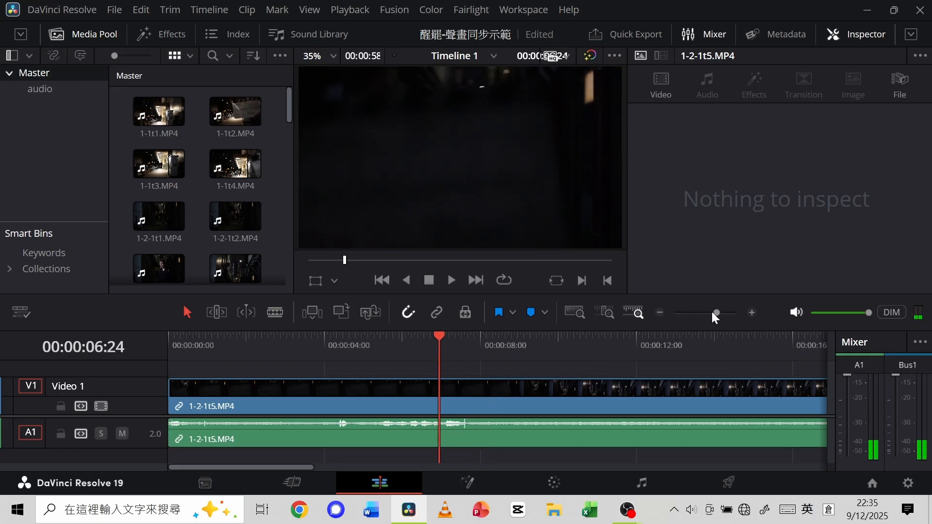
drag(716, 312, 706, 312)
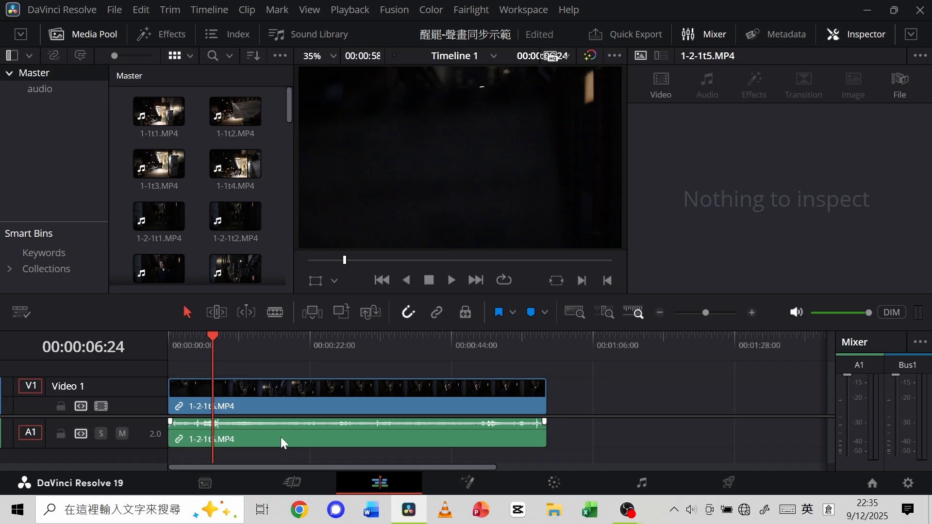
Play 1-2-1t5.MP4 from 00:00:10:13 to check the camera sound after the clapperboard.
click(216, 335)
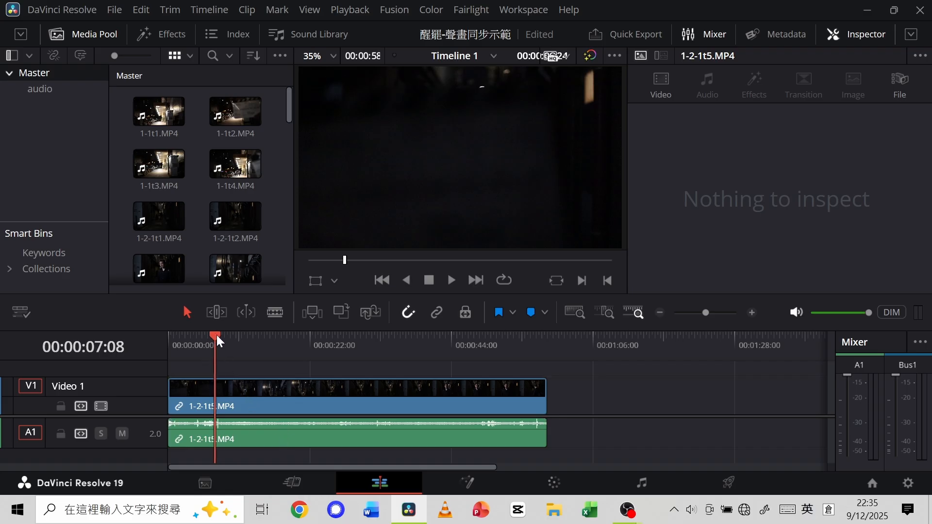
click(236, 336)
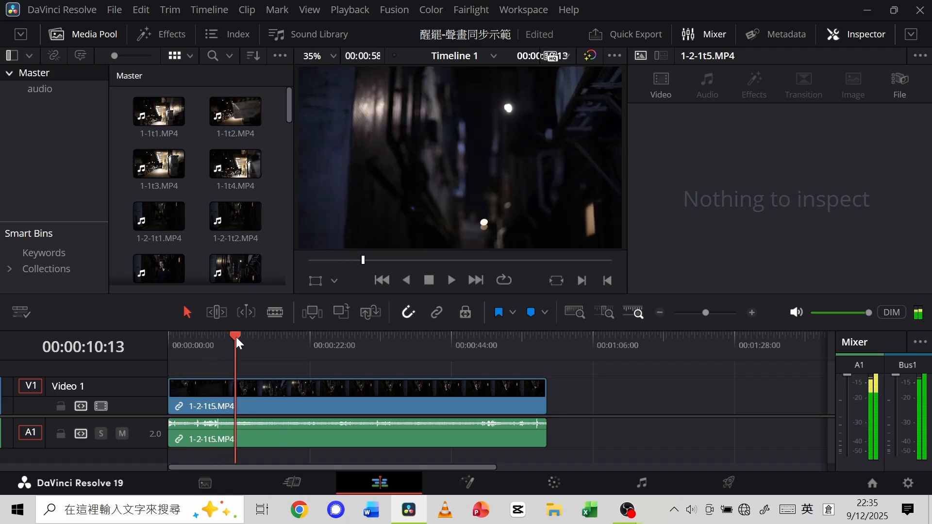
click(451, 280)
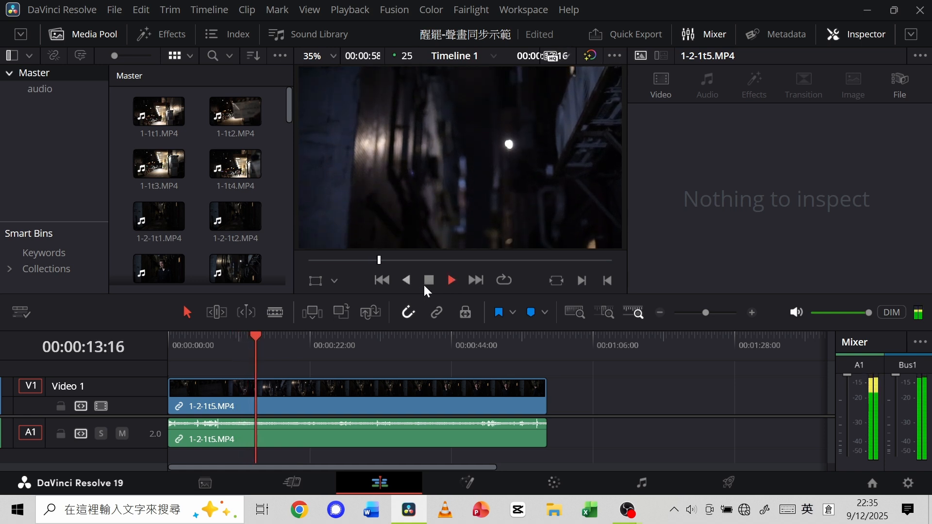
click(430, 280)
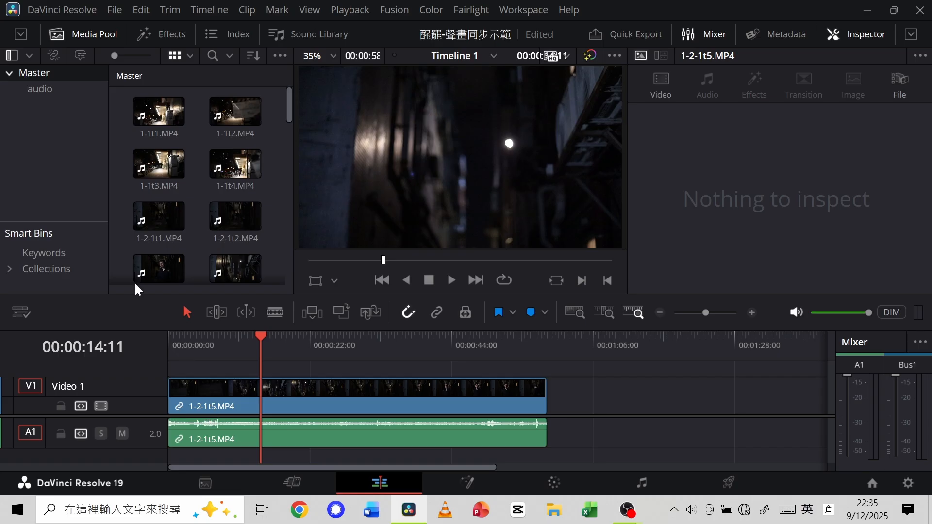
Place 1-2-1t4.WAV from the audio bin at the timeline start on a new track below the camera sound, and enlarge the timeline area.
click(50, 86)
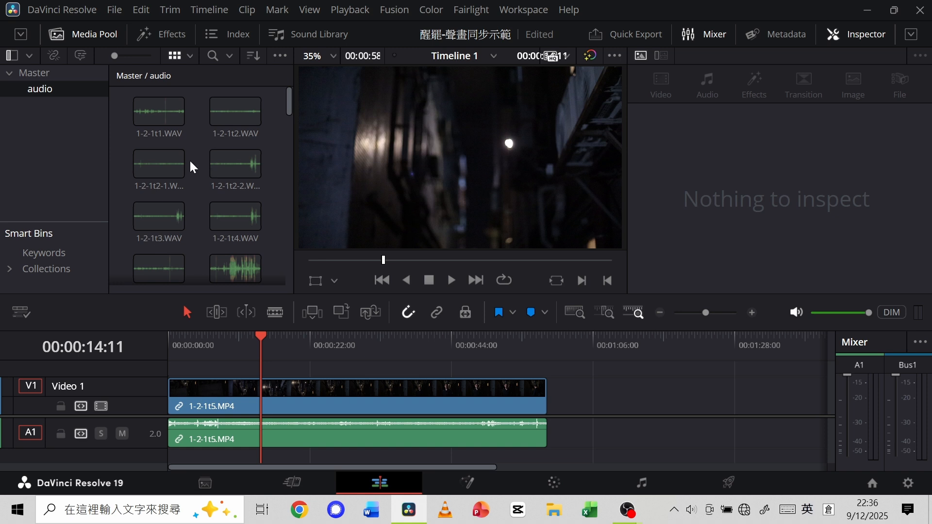
click(184, 155)
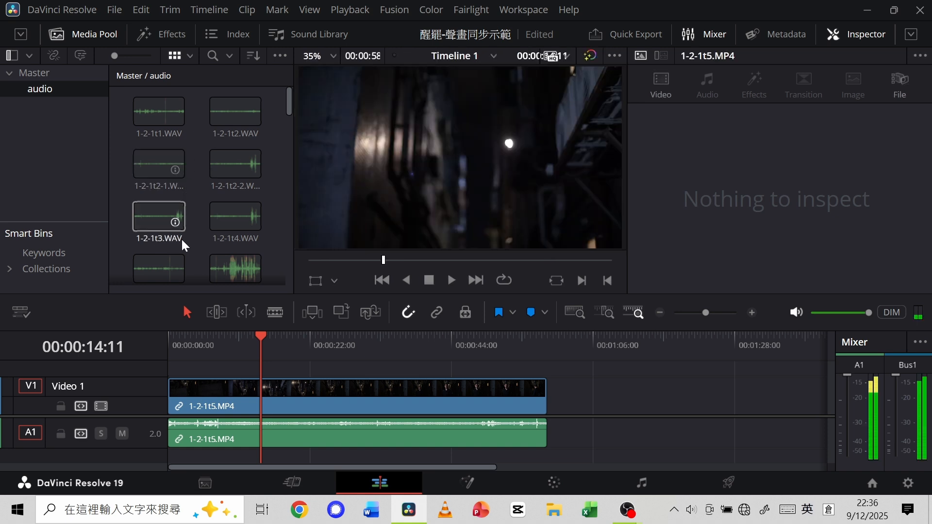
scroll(181, 238, down, 1)
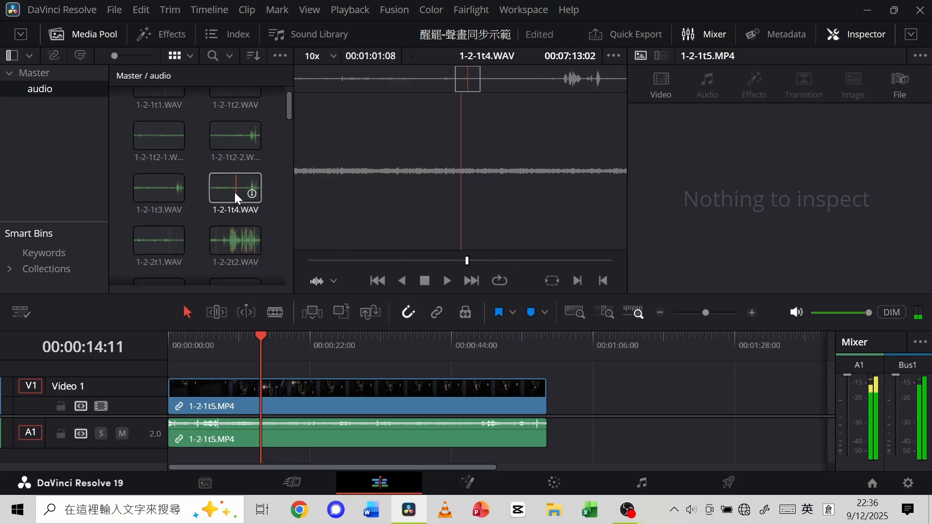
click(231, 192)
drag(231, 192, 167, 462)
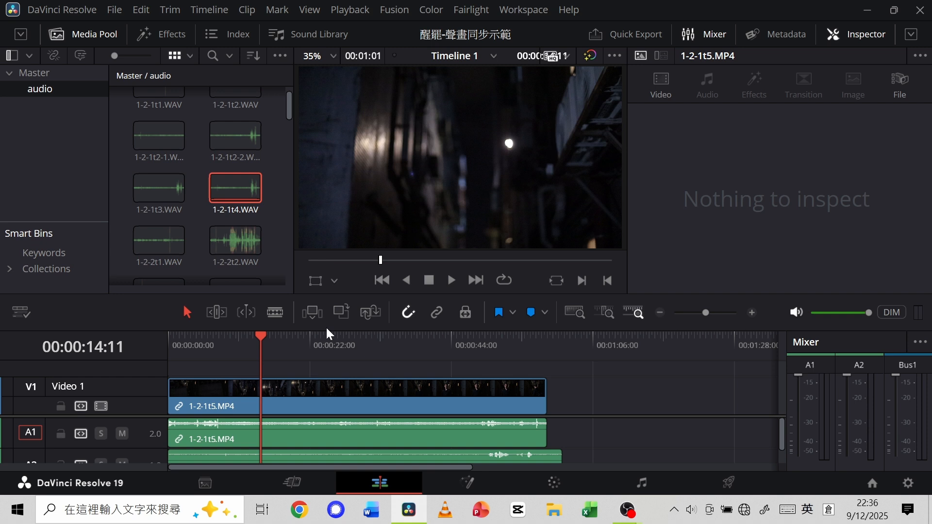
drag(333, 326, 336, 238)
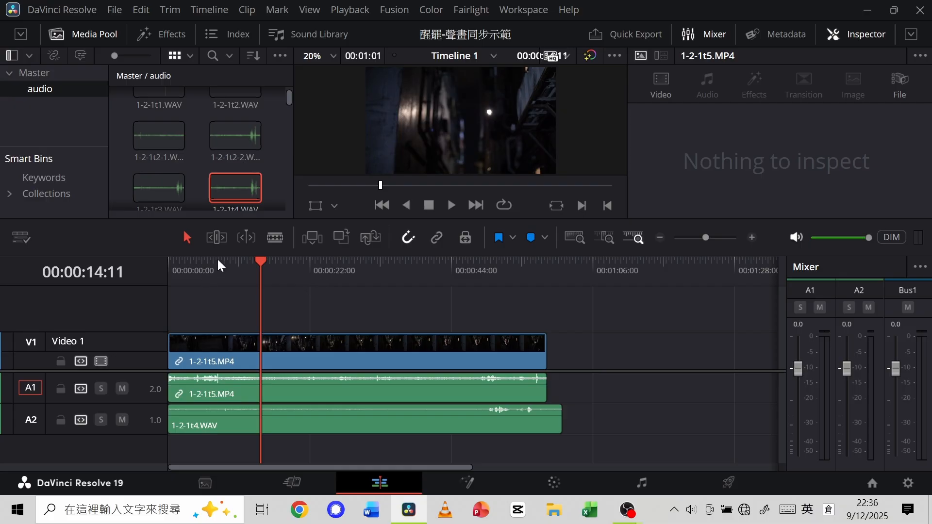
Play the camera sound and 1-2-1t4.WAV together over the dialogue near the end of the clip.
drag(267, 260, 306, 289)
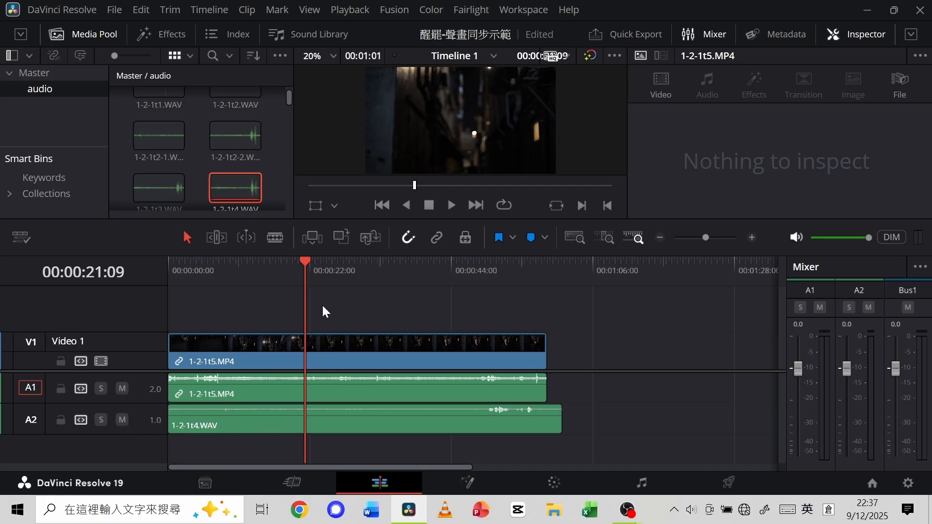
drag(307, 261, 470, 272)
click(450, 210)
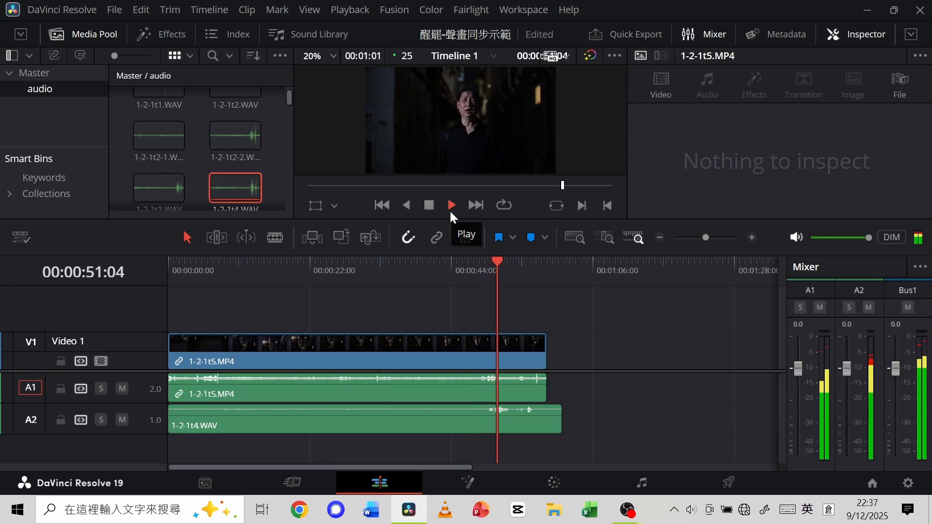
click(427, 205)
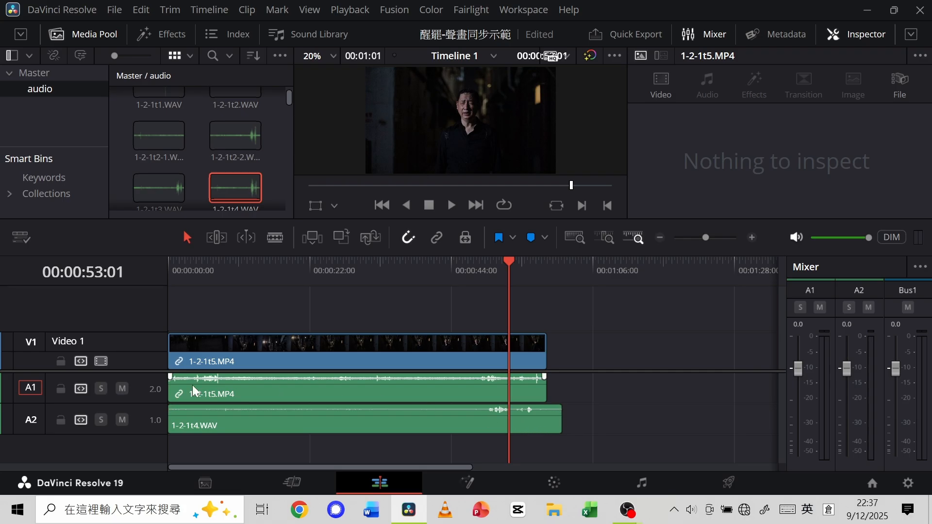
Mute track A2 and play the dialogue from 00:00:46:20 with only the camera sound.
click(122, 421)
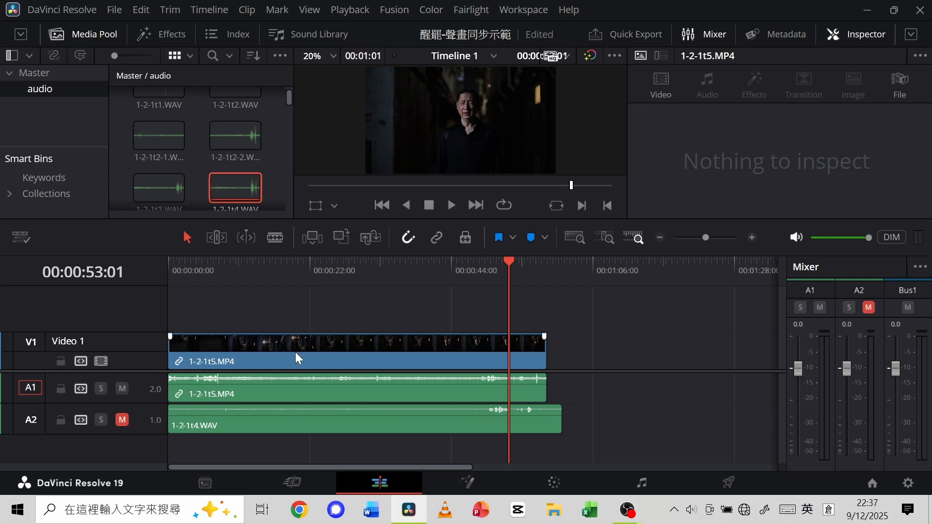
drag(507, 260, 469, 265)
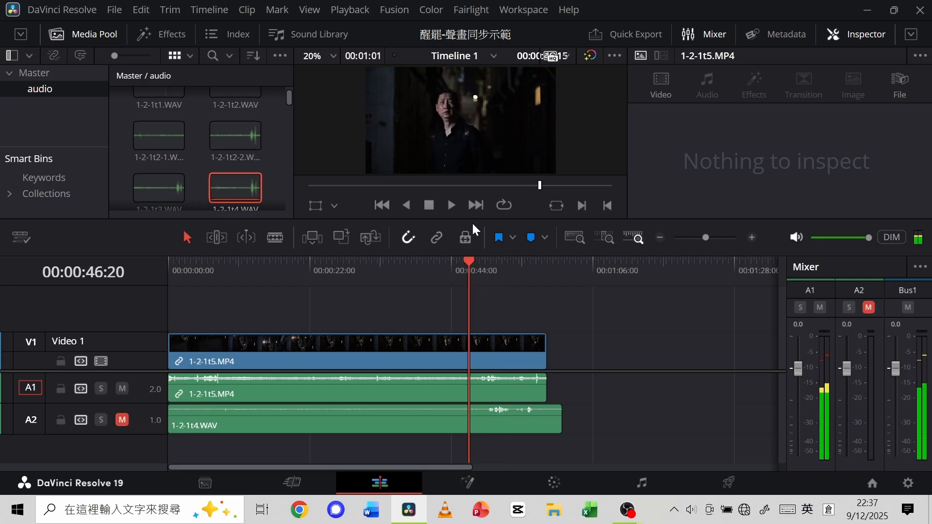
click(449, 204)
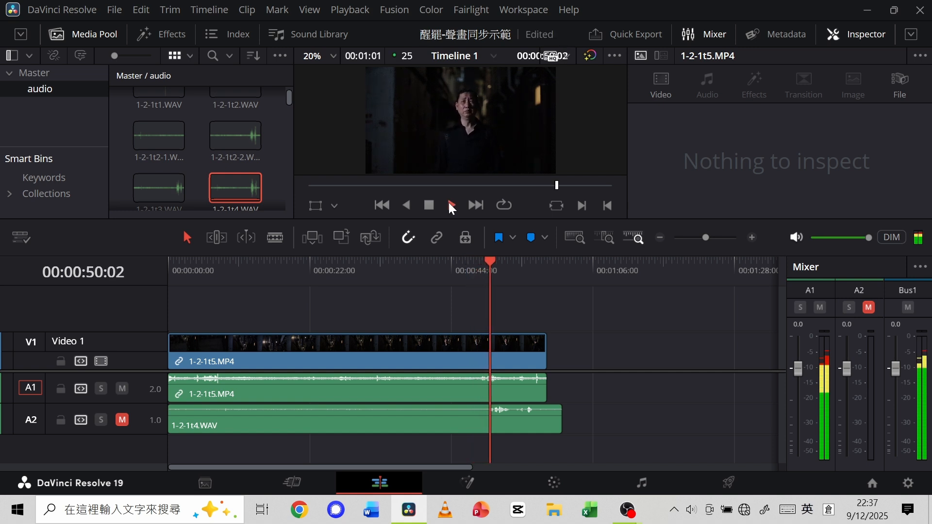
click(433, 205)
Mute track A1, unmute A2, and play the dialogue from 00:00:48:10 with only the 1-2-1t4.WAV recording.
click(122, 389)
click(122, 420)
drag(511, 262, 479, 267)
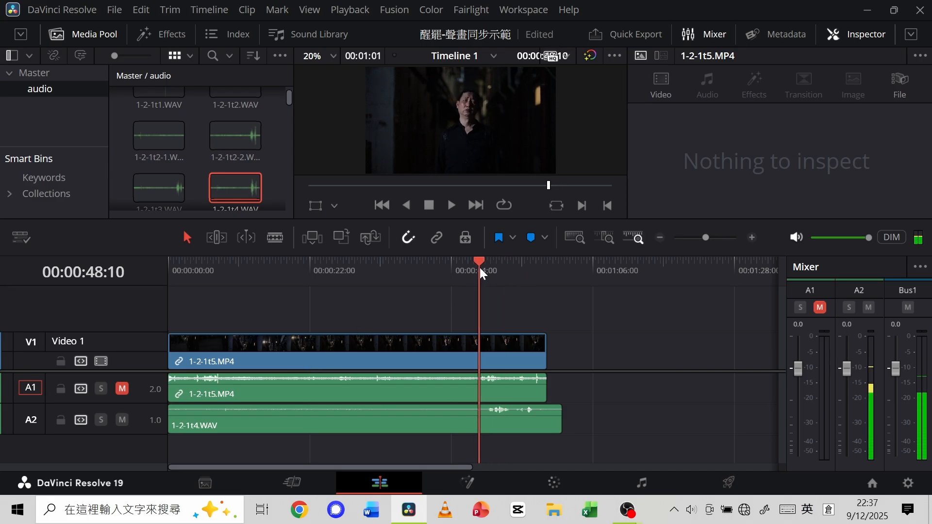
click(452, 205)
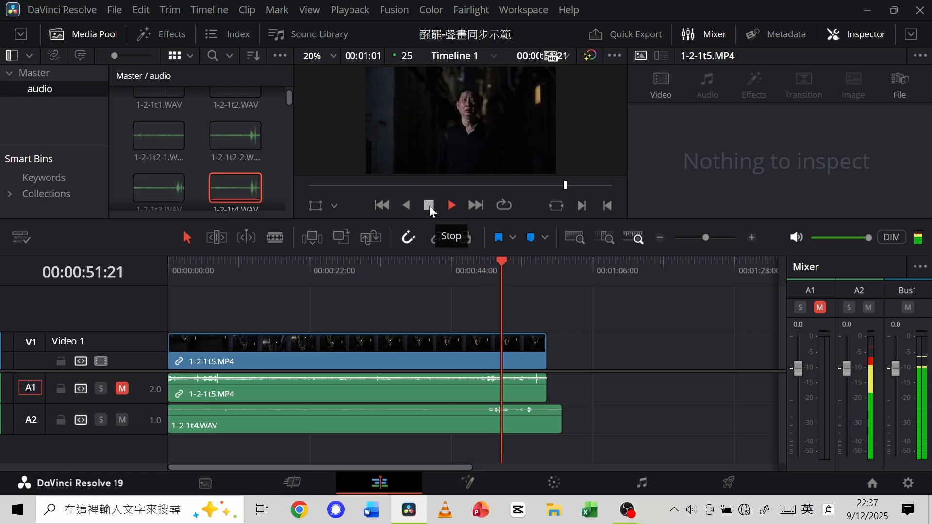
click(429, 205)
drag(504, 265, 476, 267)
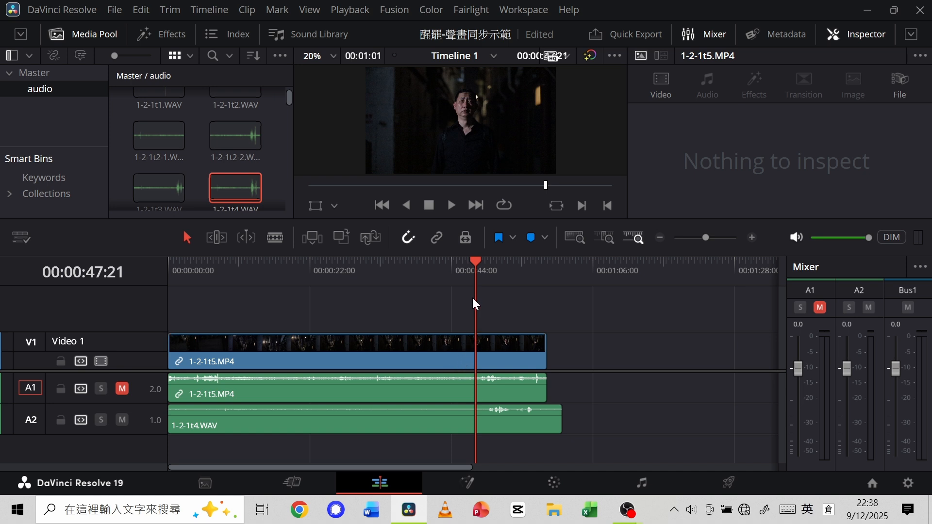
Move the playhead back to 00:00:05:24 and increase the height of tracks Audio 1 and Audio 2 to enlarge their waveforms.
drag(477, 261, 206, 285)
drag(138, 373, 146, 339)
drag(137, 370, 140, 446)
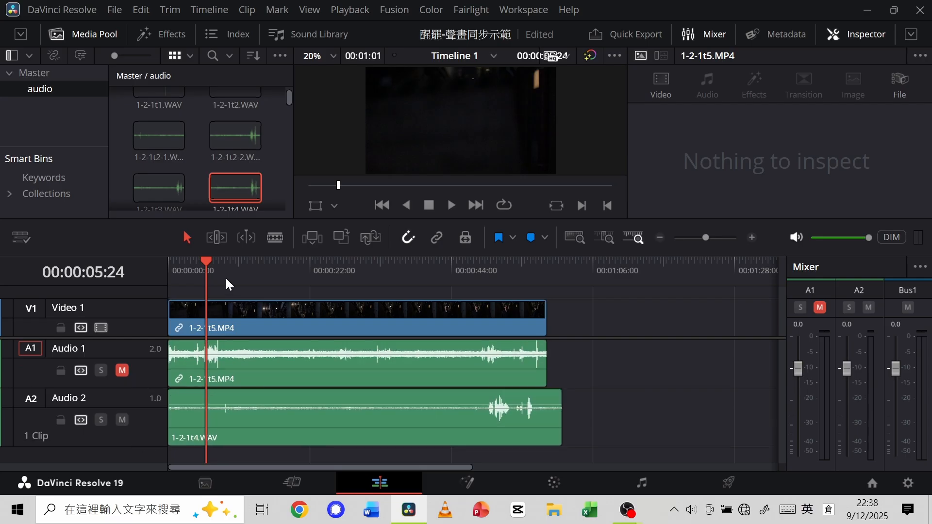
Mute Audio 2, unmute Audio 1, and play the clapperboard section from 00:00:04:04 with only the camera sound.
drag(205, 260, 195, 260)
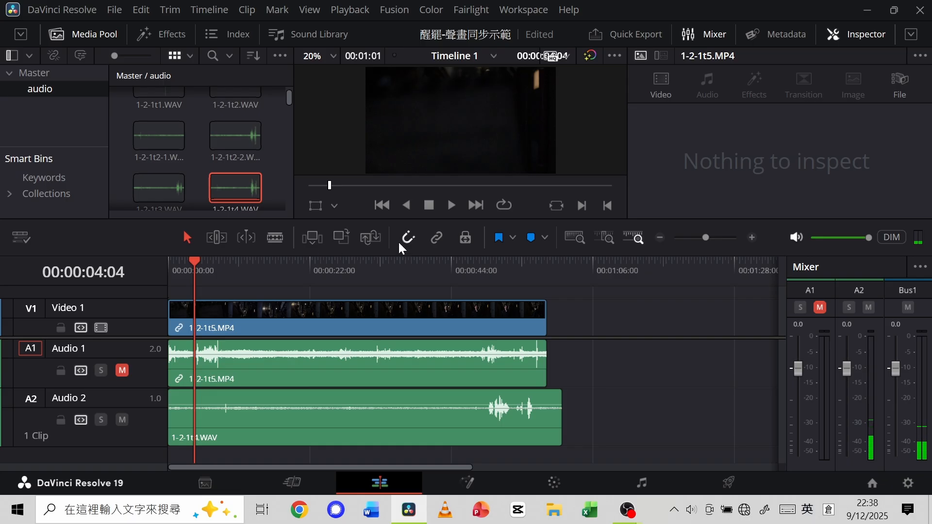
click(122, 420)
click(122, 370)
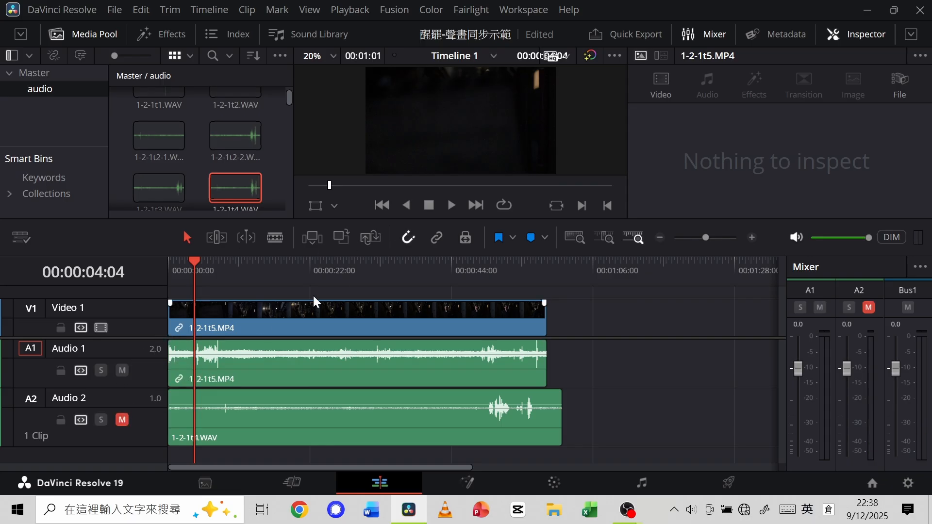
click(451, 205)
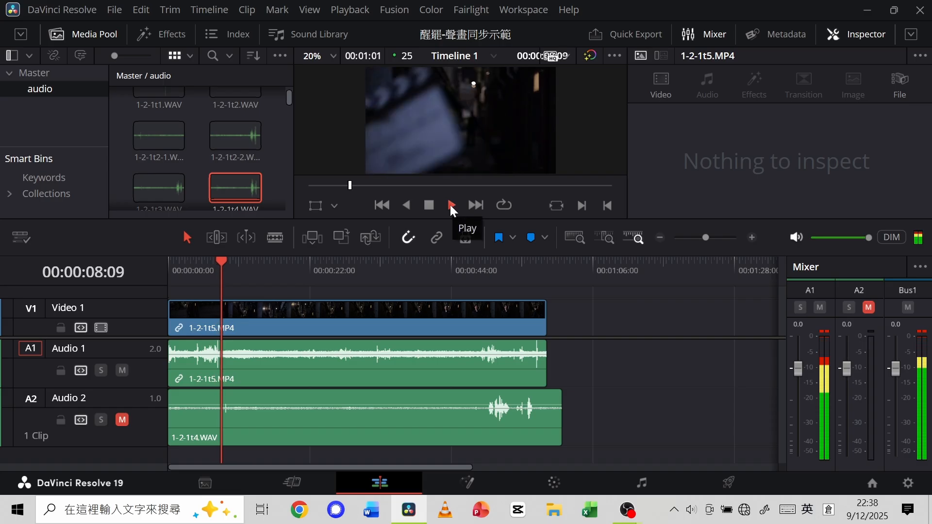
click(450, 205)
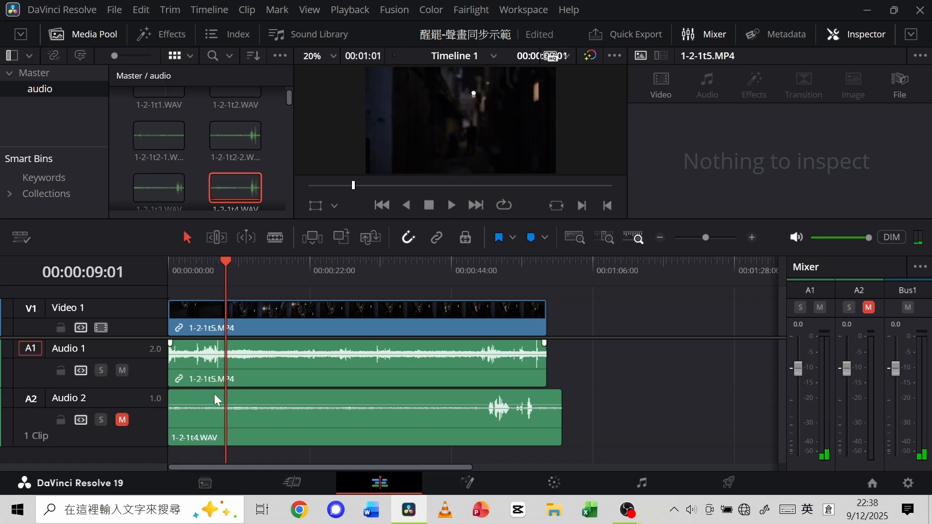
Mute Audio 1, unmute and heighten Audio 2, and play the clapperboard section from 00:00:04:15 with only 1-2-1t4.WAV.
drag(226, 265, 198, 269)
click(123, 372)
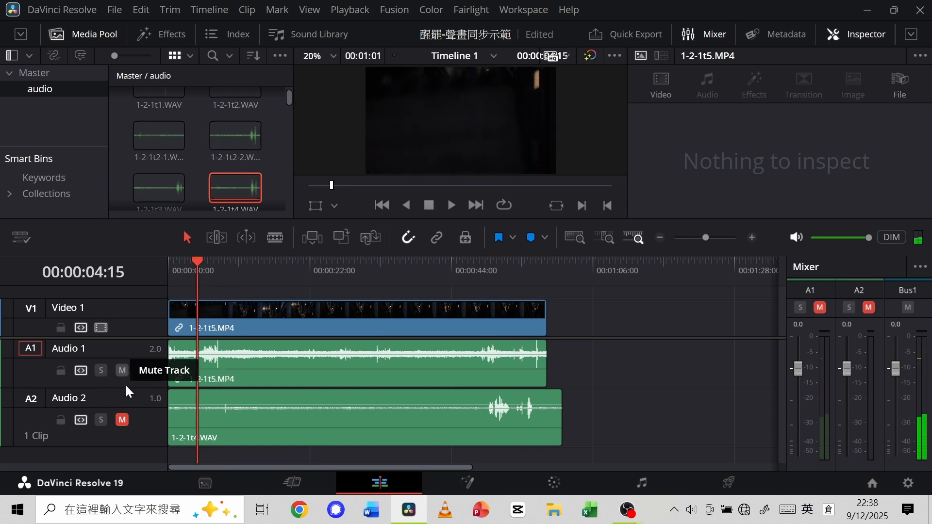
click(122, 420)
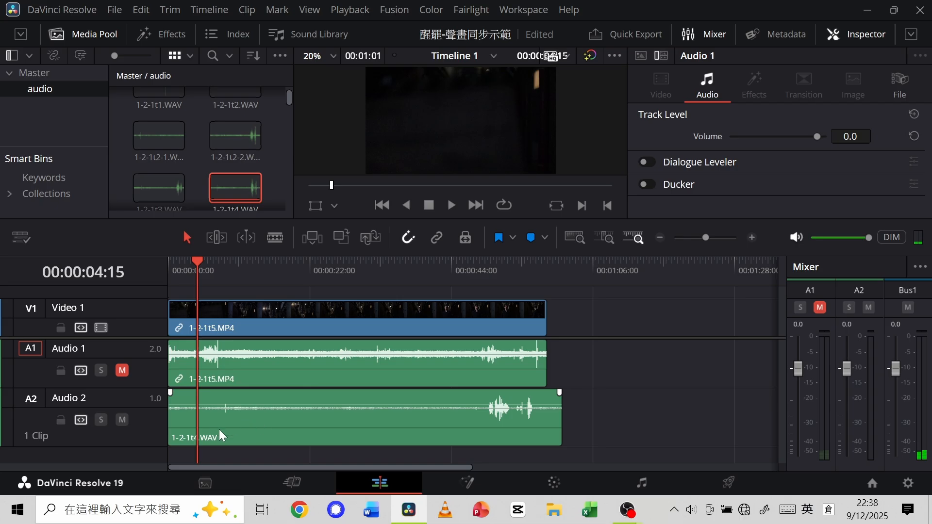
drag(150, 444, 150, 457)
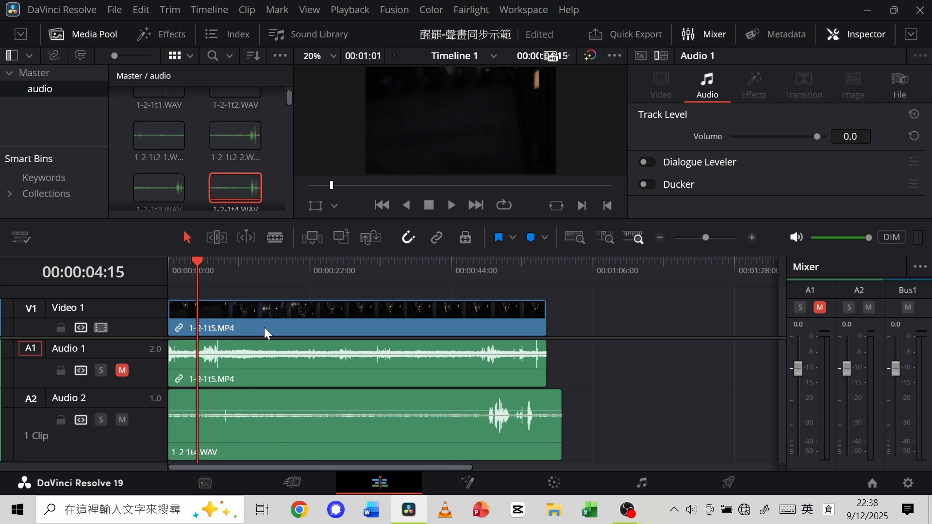
click(451, 206)
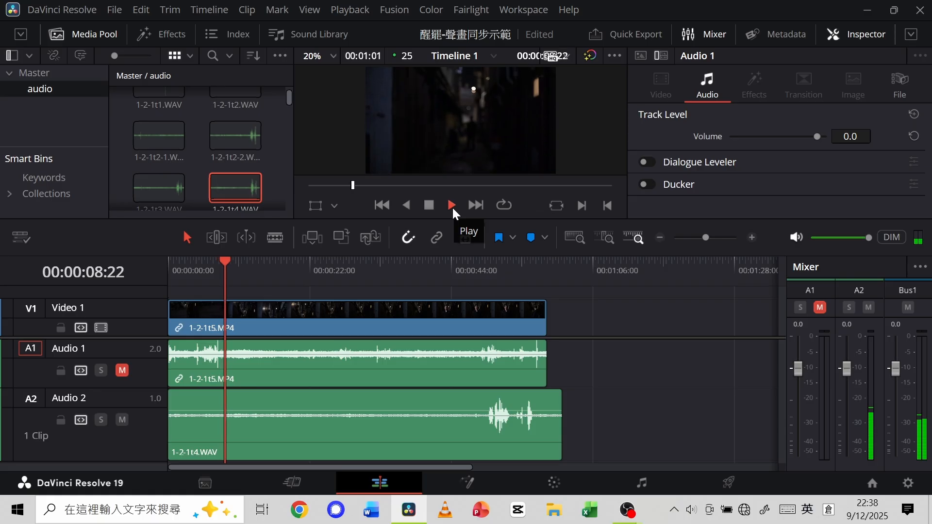
click(428, 206)
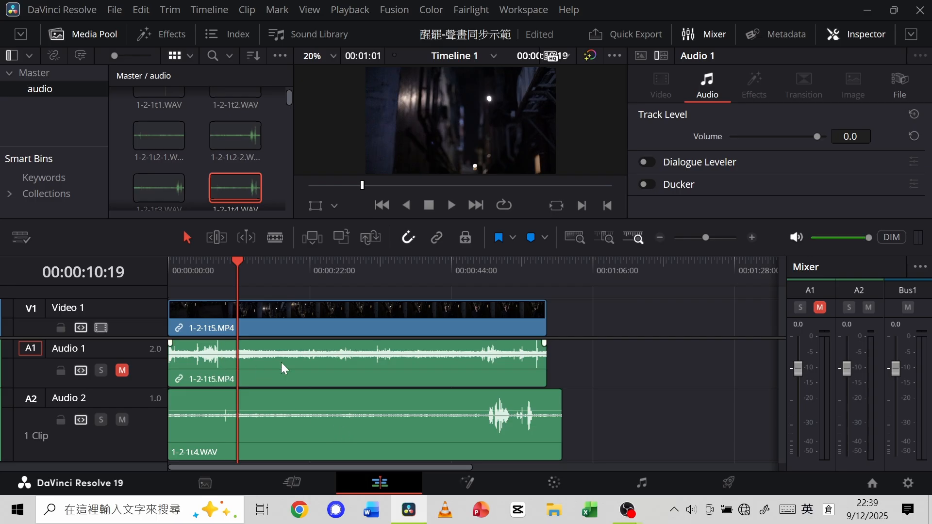
Place the playhead at 00:00:07:15, just after the clapperboard peak in the 1-2-1t5.MP4 audio.
drag(239, 263, 218, 266)
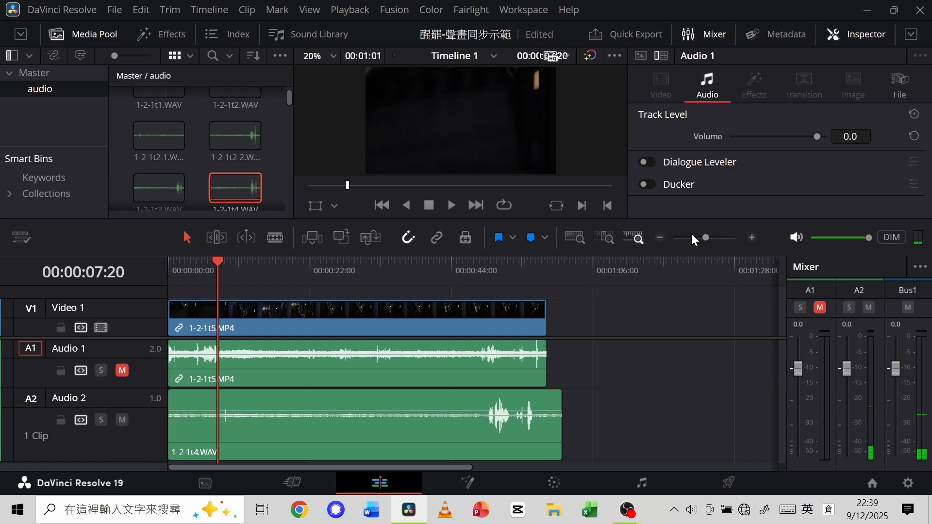
drag(708, 237, 720, 238)
drag(472, 261, 459, 263)
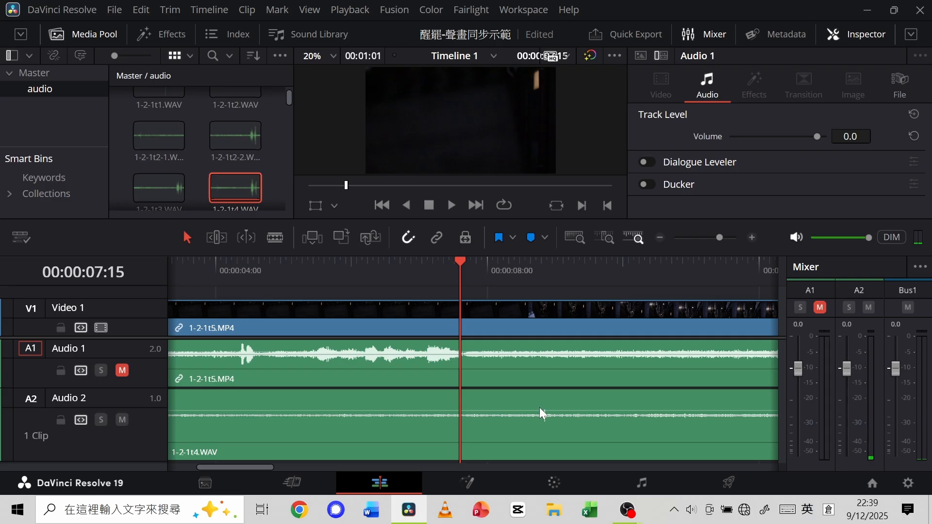
Trim the beginning of the 1-2-1t4.WAV clip on Audio 2 so it starts at about 4 seconds.
click(568, 406)
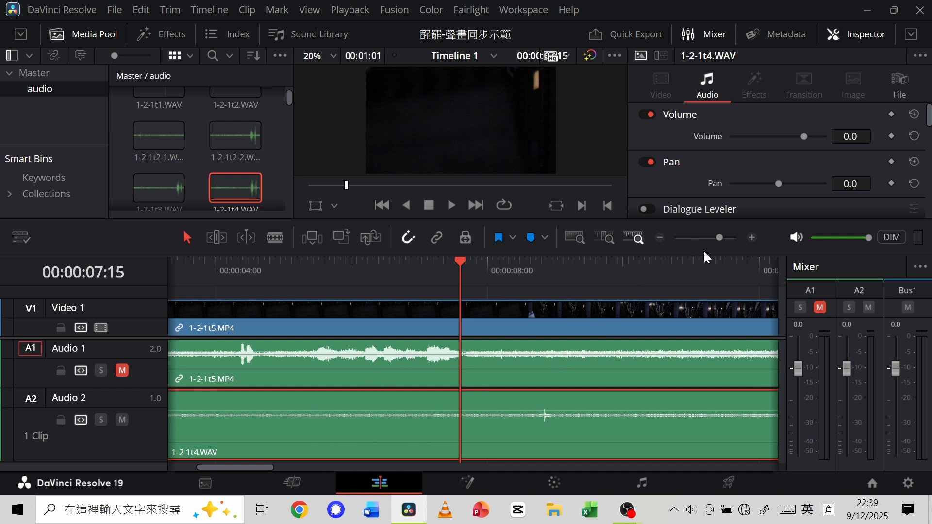
drag(722, 236, 708, 236)
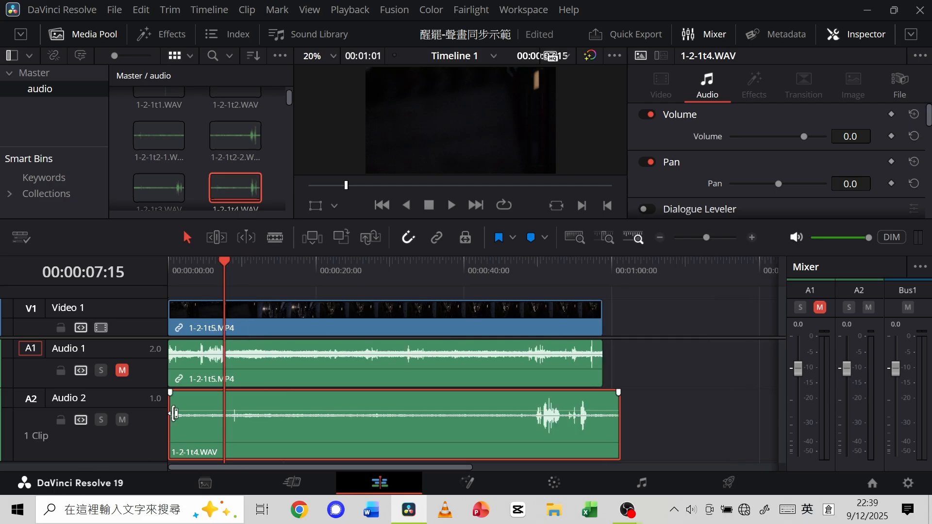
click(179, 414)
drag(178, 414, 202, 414)
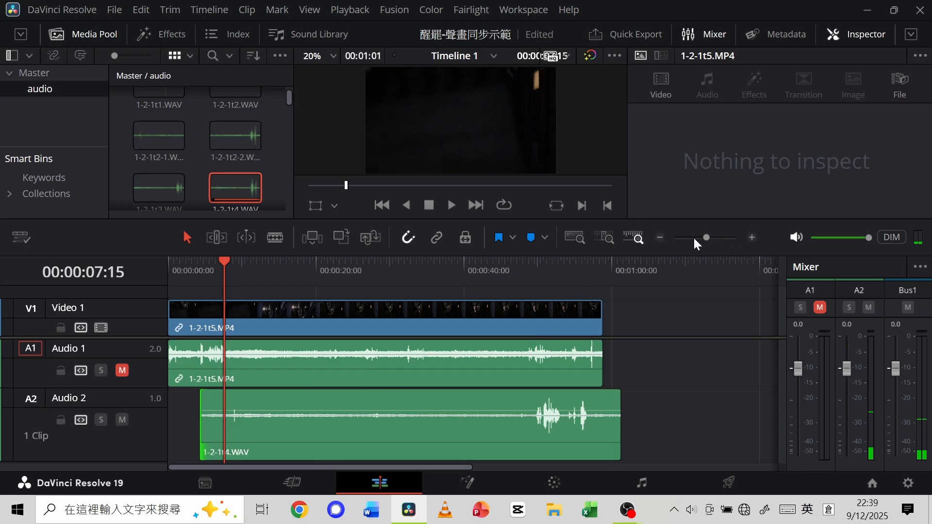
Shift 1-2-1t4.WAV earlier on Audio 2 until its clapperboard peak lines up with the peak in the 1-2-1t5.MP4 audio.
drag(706, 234, 720, 235)
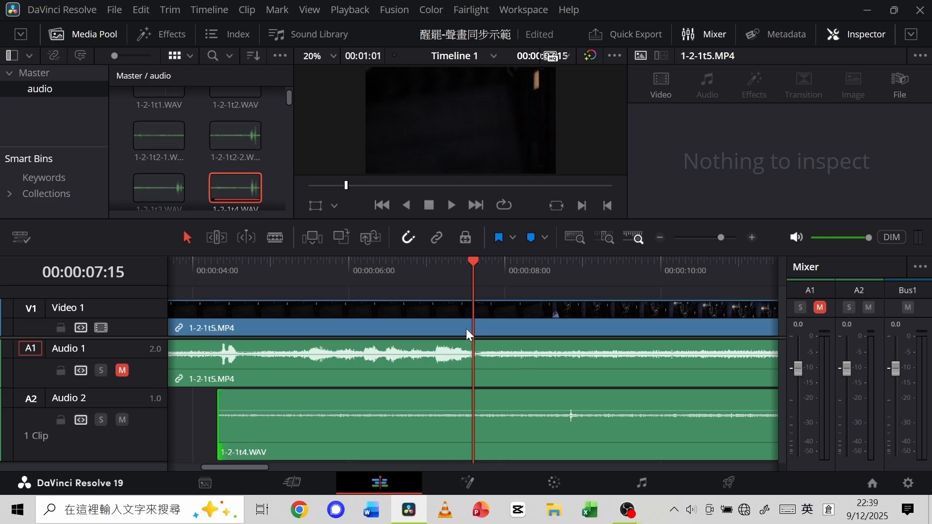
mouse_move(473, 266)
mouse_down()
mouse_move(490, 262)
mouse_move(473, 275)
mouse_up()
drag(723, 237, 720, 241)
drag(607, 403, 509, 403)
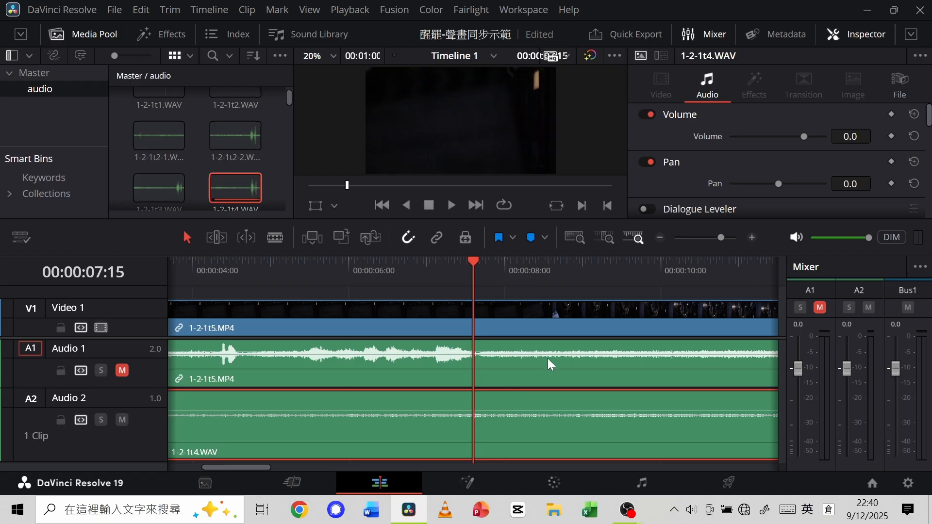
drag(725, 239, 742, 237)
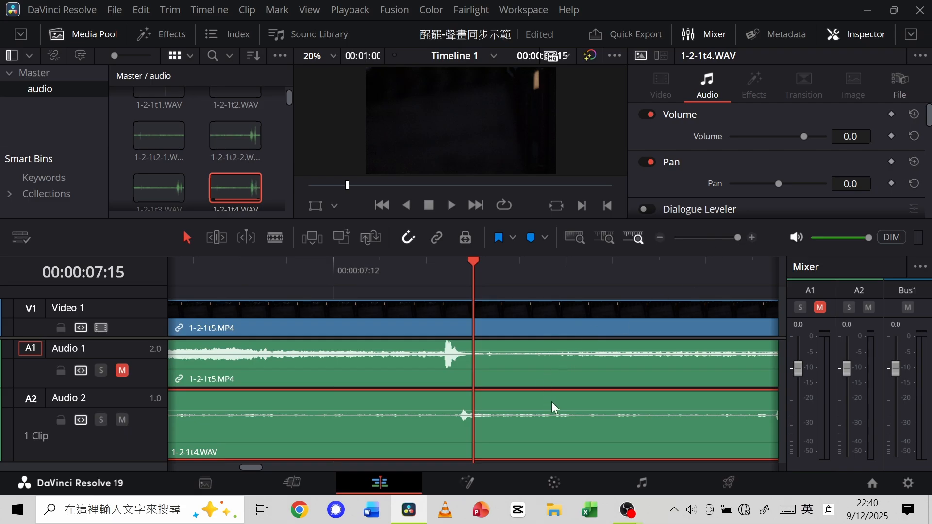
drag(548, 403, 537, 401)
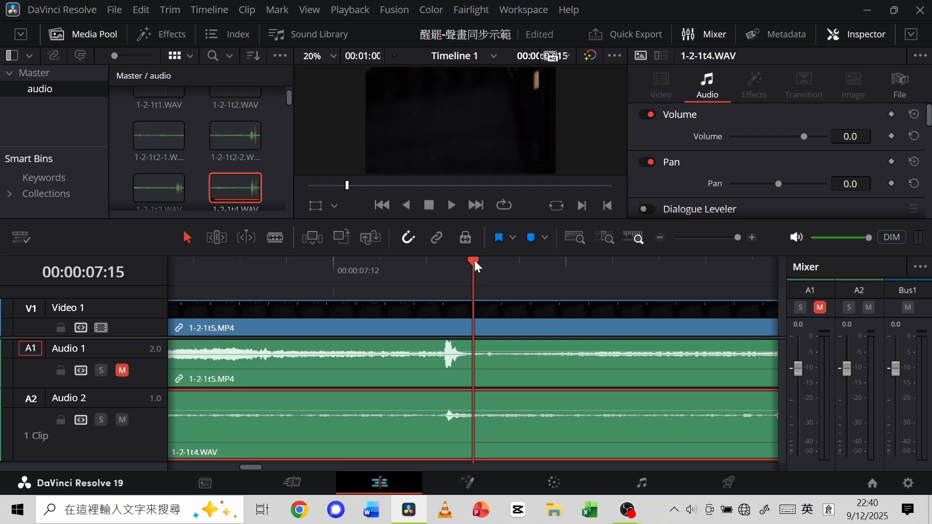
Step the playhead back and forth one frame around 00:00:07:15 to check the aligned clapperboard sound.
key(Left)
key(Right)
key(Left)
key(Right)
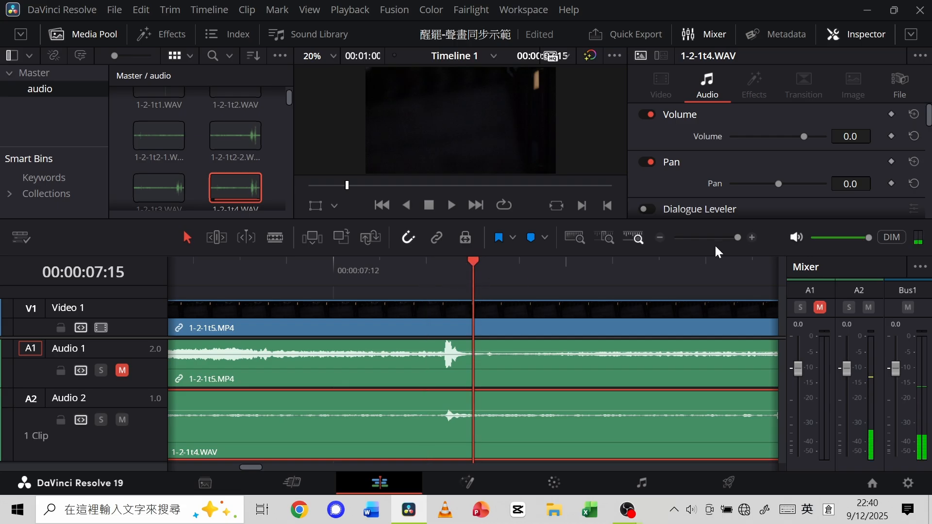
Unmute Audio 1 and play the clapperboard section from 00:00:03:02 with both audio tracks together.
drag(737, 236, 724, 239)
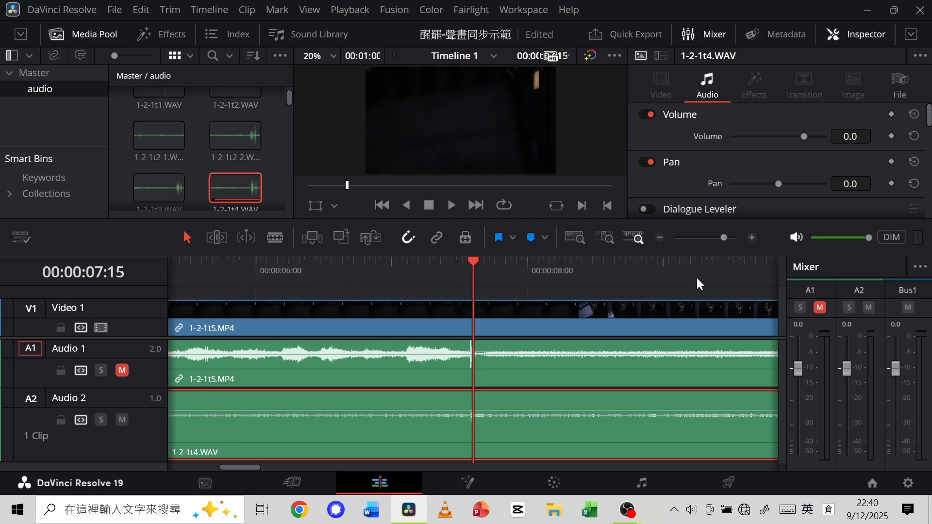
drag(725, 235, 702, 240)
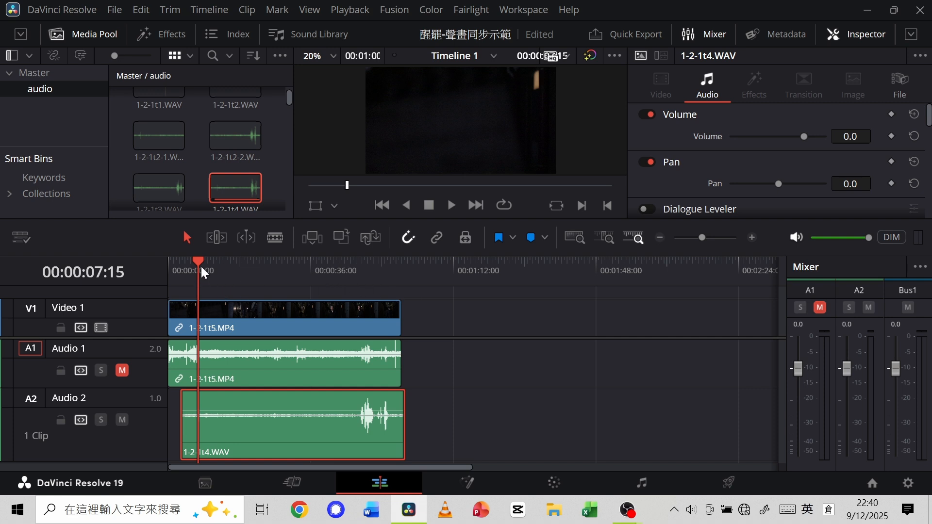
drag(198, 263, 187, 266)
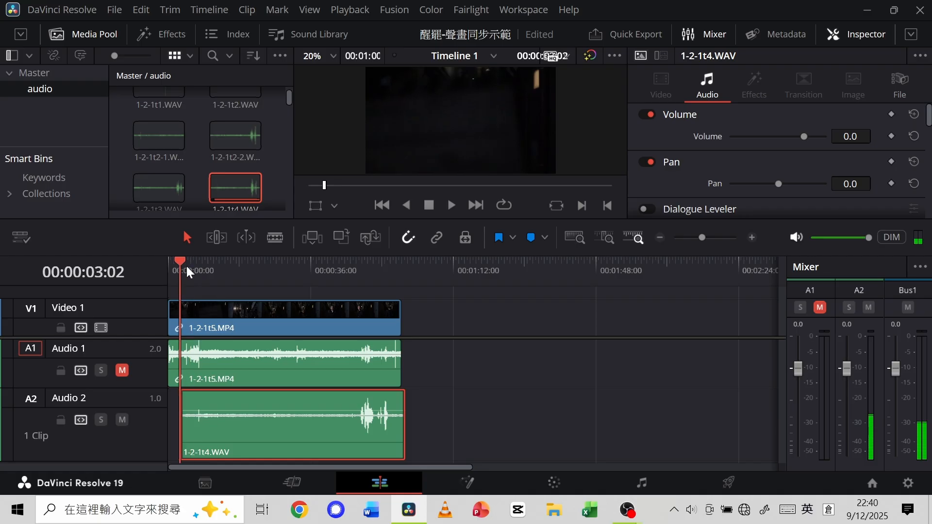
click(123, 370)
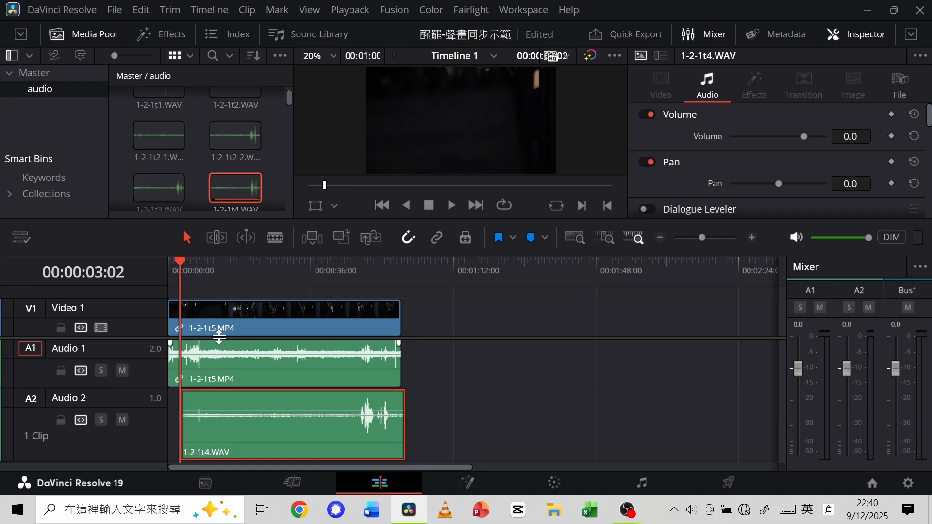
click(429, 206)
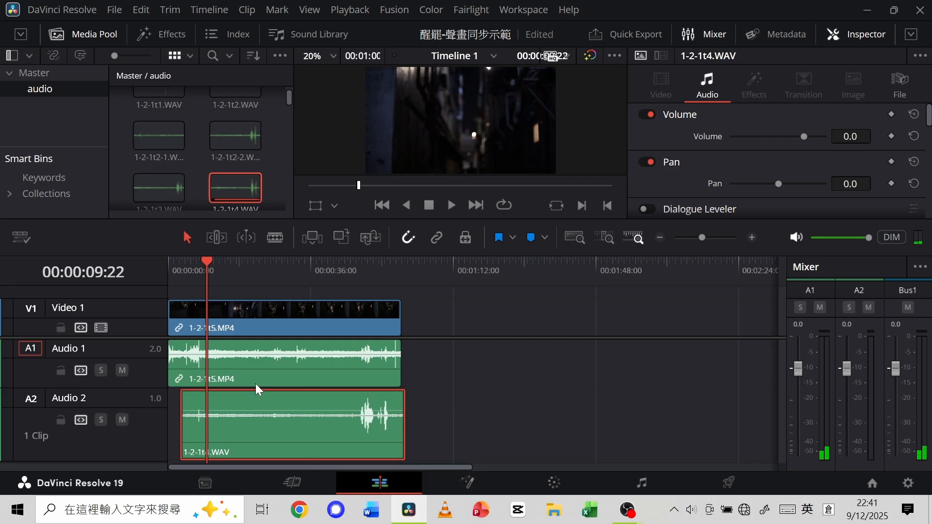
Enable linked selection and split 1-2-1t5.MP4 together with its audio at 00:00:09:22 using the Blade tool.
click(275, 237)
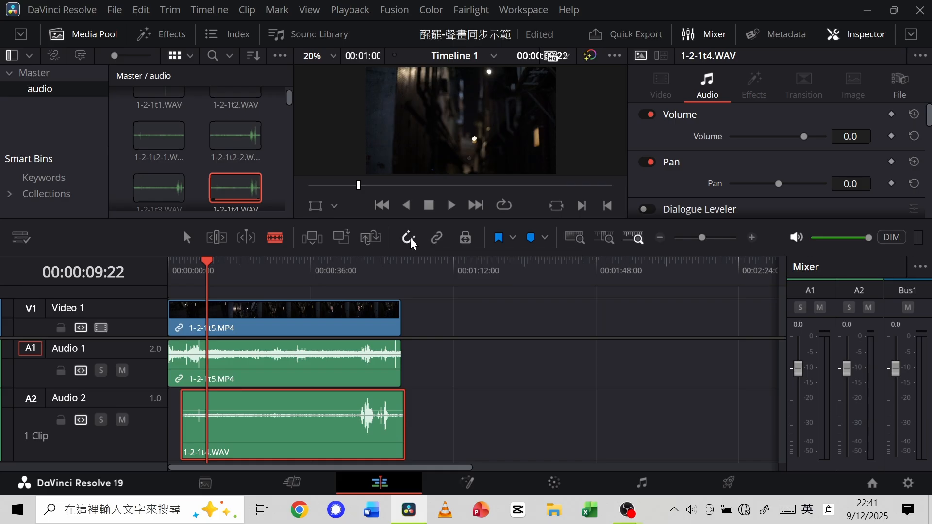
click(437, 240)
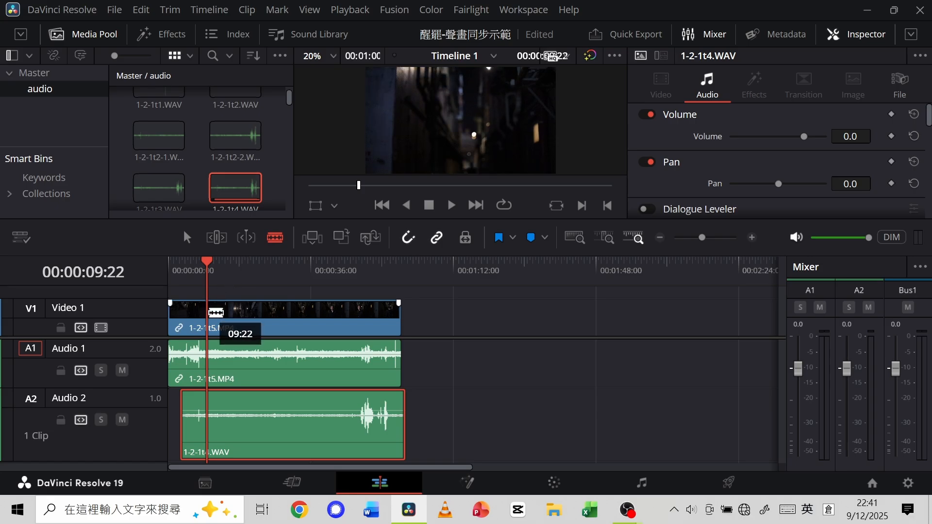
click(216, 312)
Scrub ahead to 00:00:16:08, and split 1-2-1t4.WAV on Audio 2 at 00:00:09:22 to match the video cut.
click(225, 266)
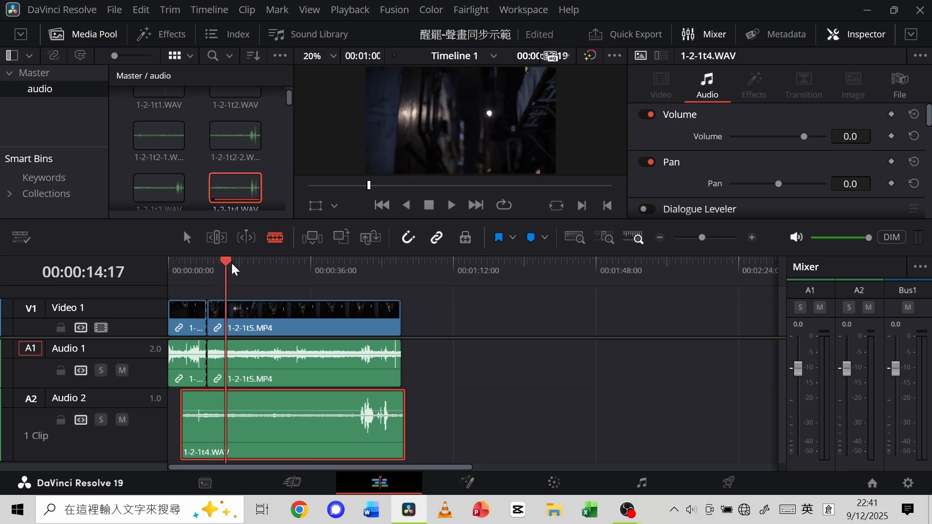
click(241, 267)
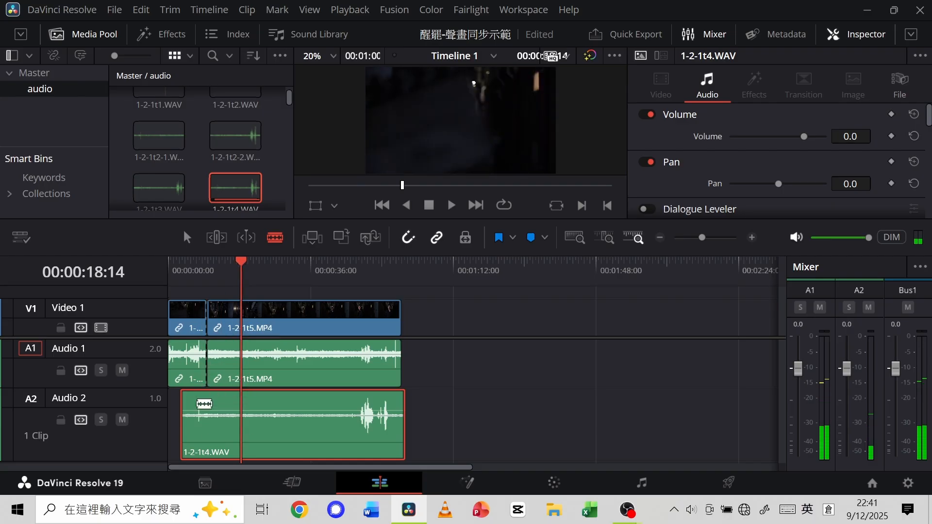
mouse_move(241, 275)
mouse_down()
mouse_move(208, 274)
mouse_move(232, 275)
mouse_up()
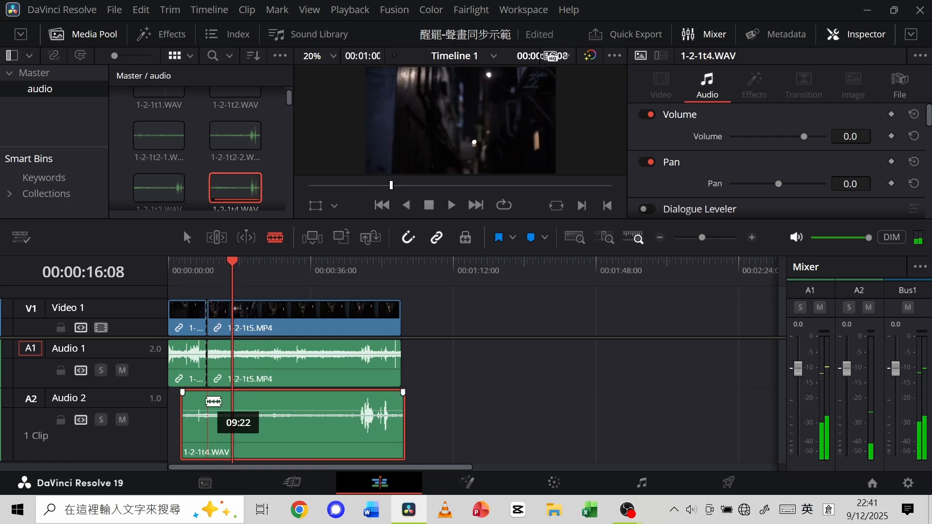
click(207, 401)
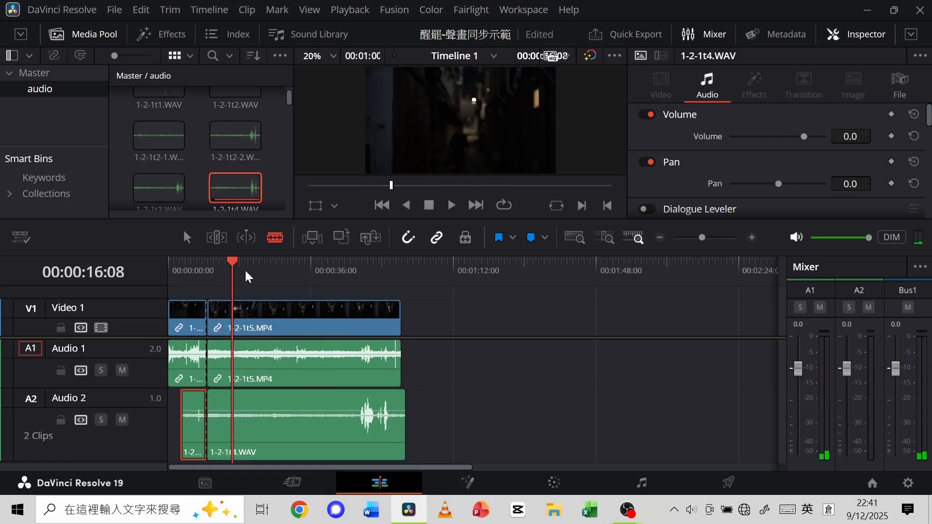
Play the dialogue near the end of the clips from about 00:00:41 with both audio tracks audible.
drag(233, 262, 331, 273)
click(452, 206)
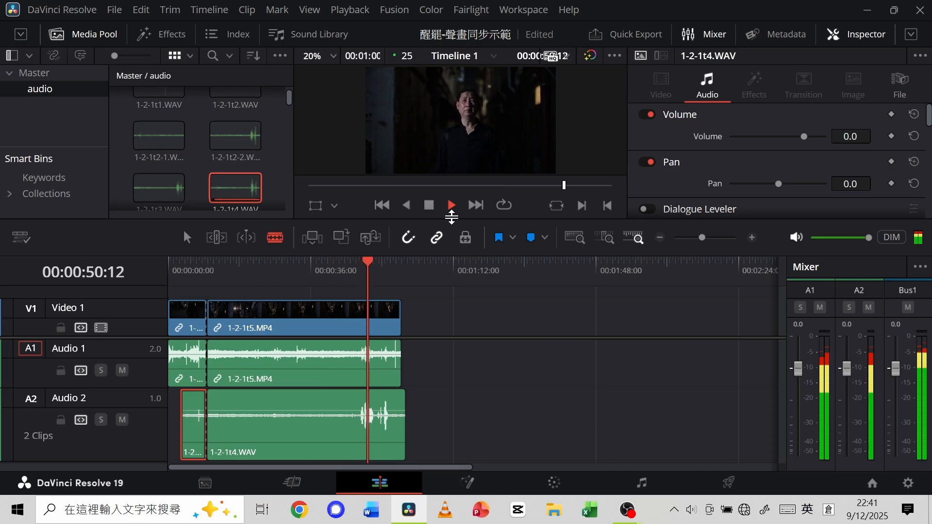
click(429, 205)
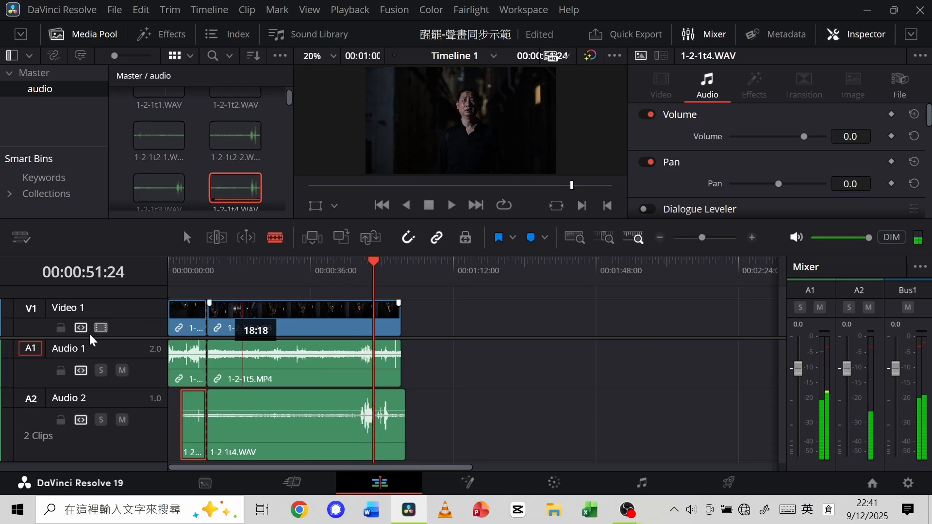
Mute Audio 1 and play the dialogue from 00:00:46:21 with only the 1-2-1t4.WAV recording.
click(123, 376)
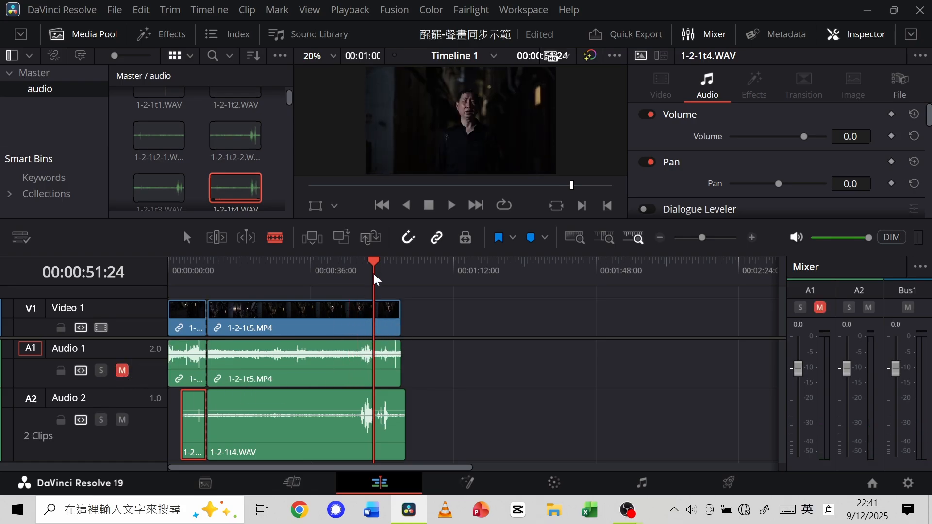
drag(374, 260, 353, 264)
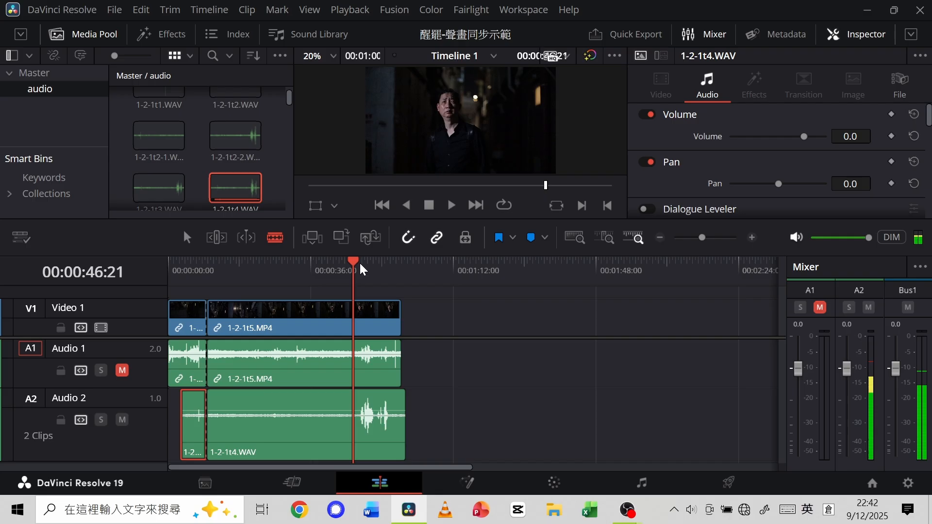
click(452, 206)
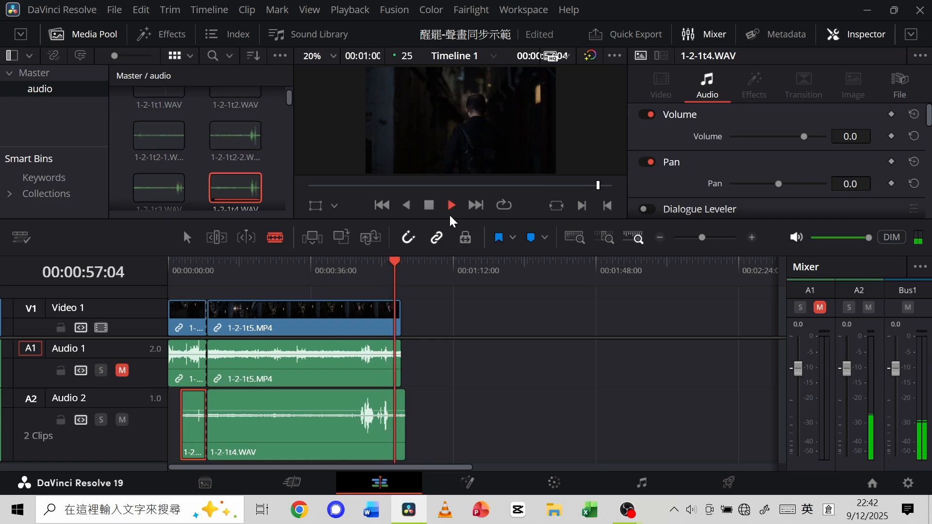
key(space)
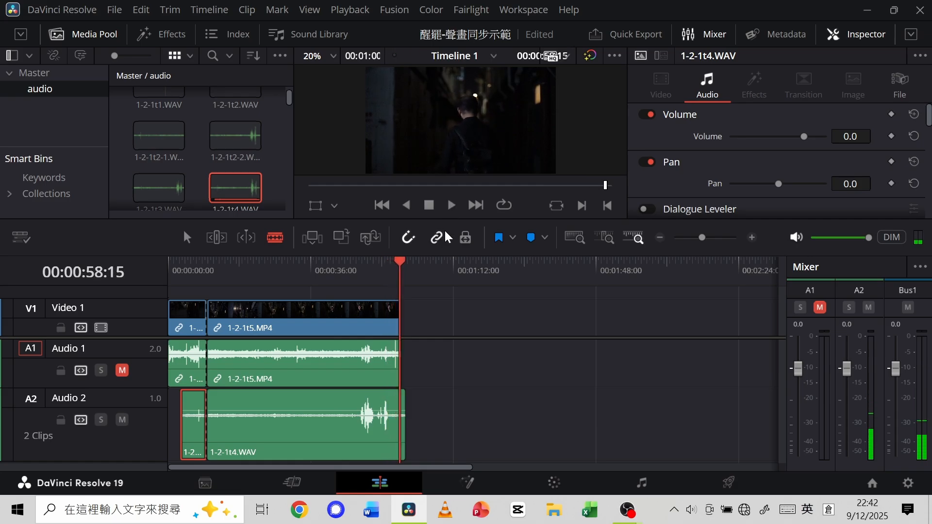
Unmute Audio 1, mute Audio 2, and play the dialogue from 00:00:55:08 with only the camera sound.
drag(401, 264, 389, 269)
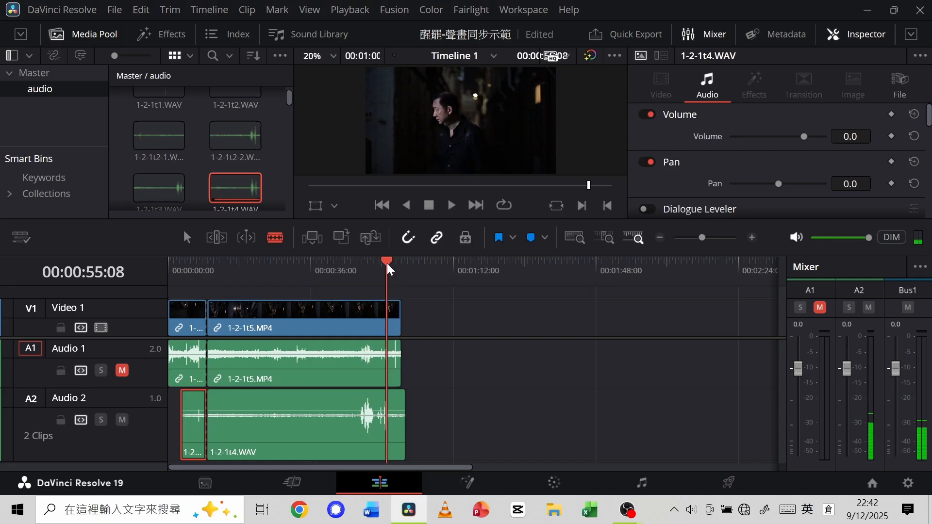
click(122, 370)
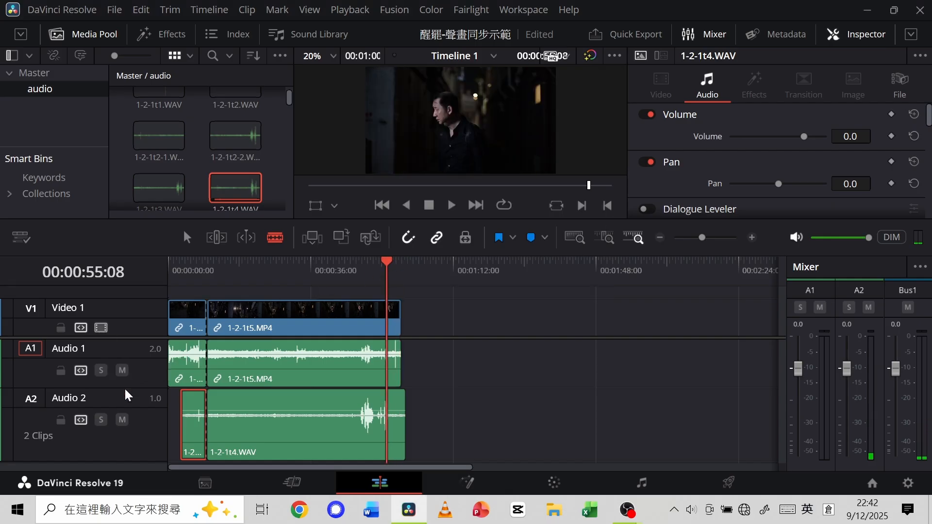
key(space)
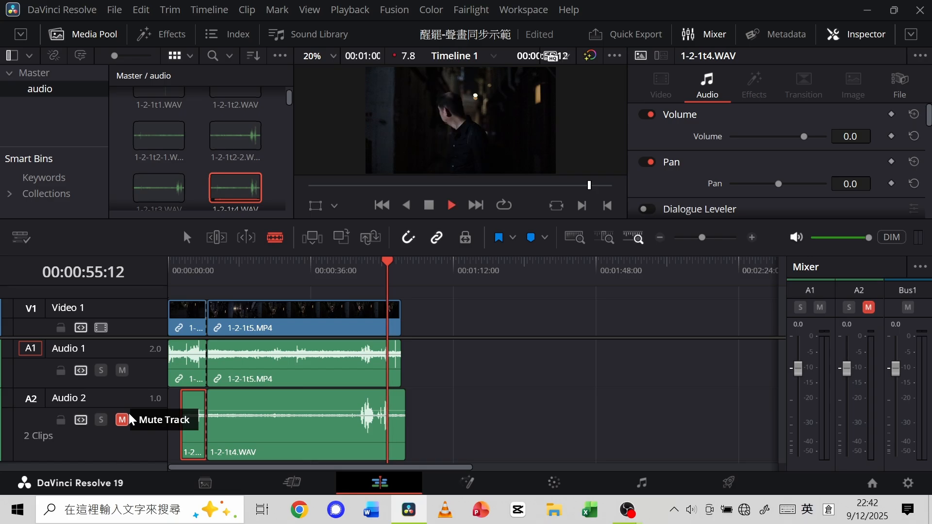
key(space)
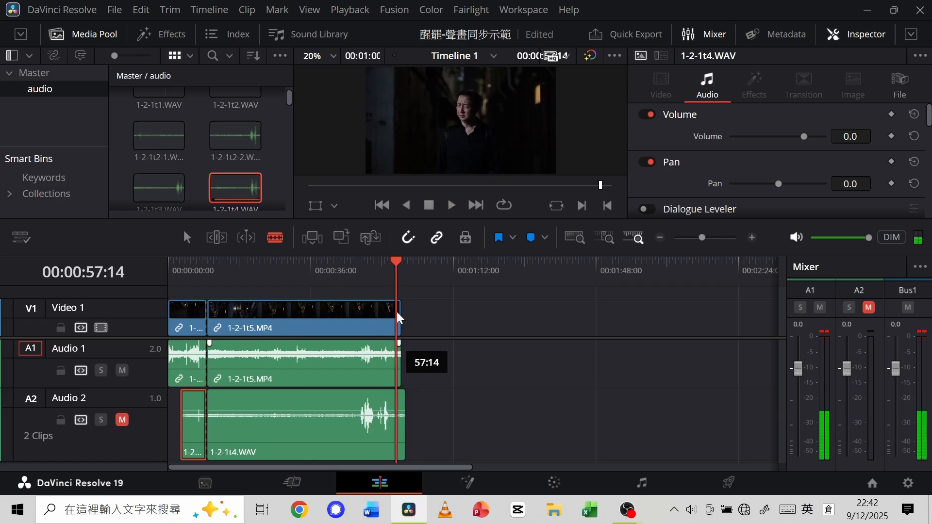
Mute Audio 1, unmute Audio 2, and replay the dialogue from 00:00:54:19 with only 1-2-1t4.WAV.
drag(397, 262, 385, 265)
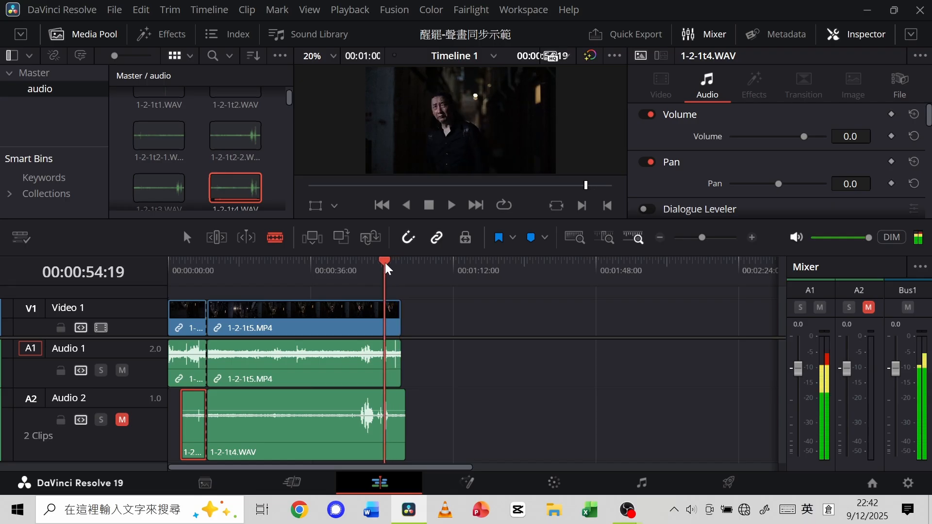
click(122, 370)
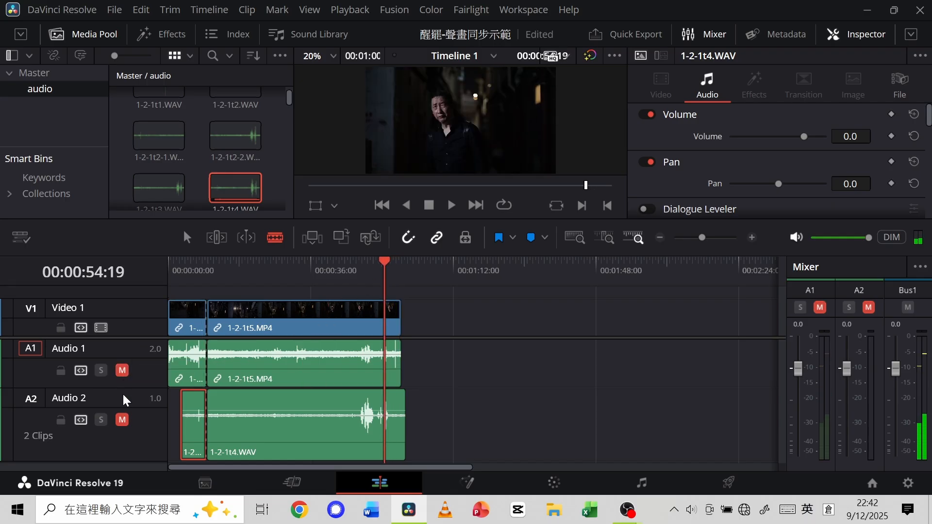
click(122, 420)
key(space)
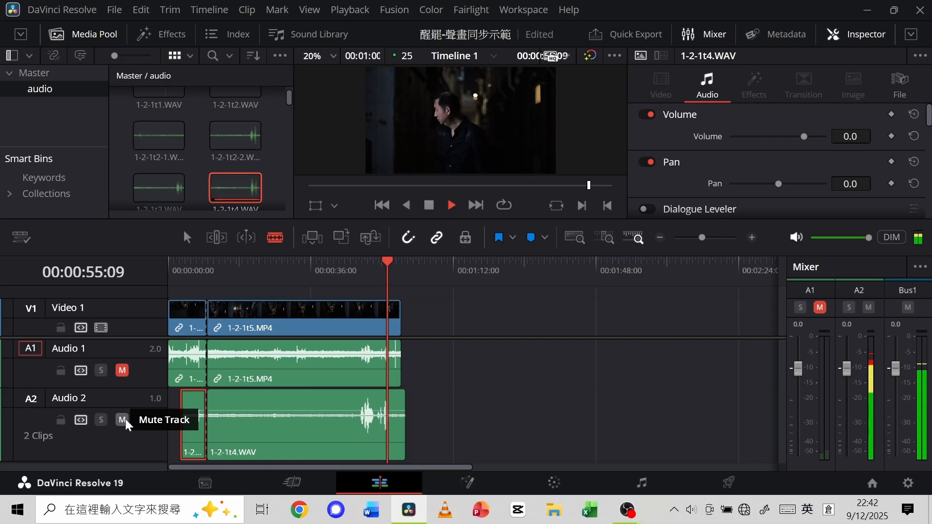
key(space)
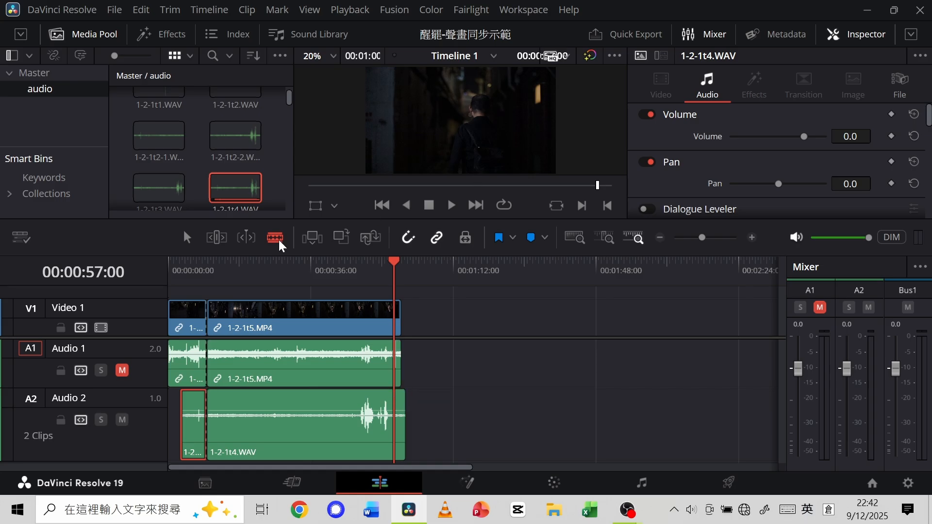
Split the clips on all tracks at 00:00:57:00, after the dialogue.
click(189, 239)
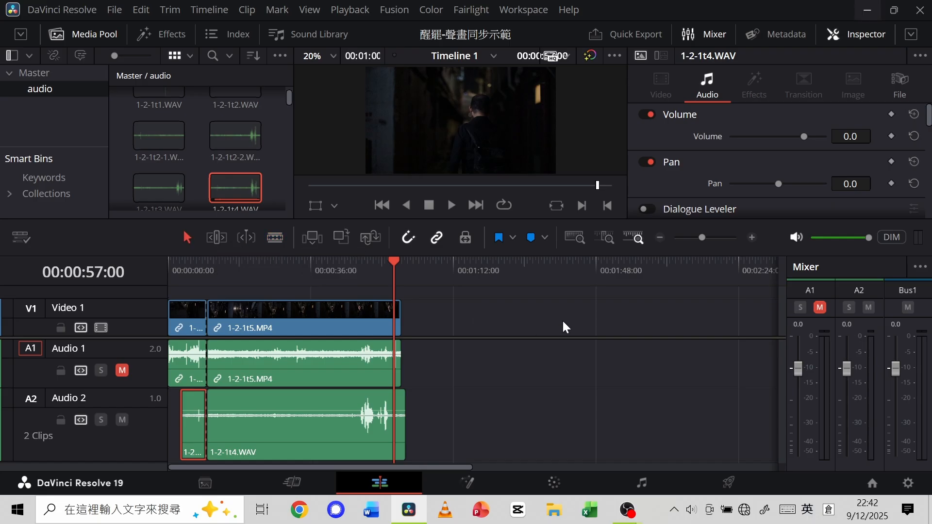
key(ctrl+b)
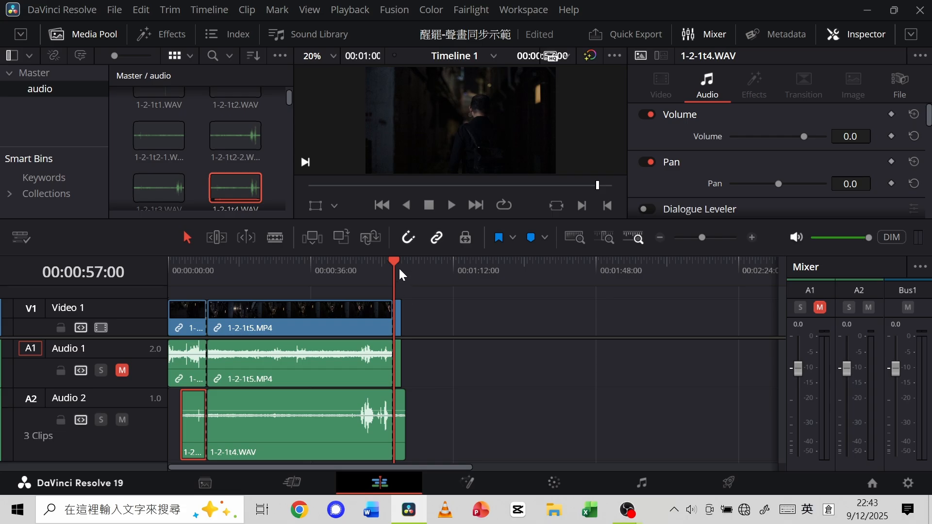
Scrub through the opening of the clips around the first cut, between about 00:00:03:02 and 00:00:24:24.
drag(405, 258, 250, 305)
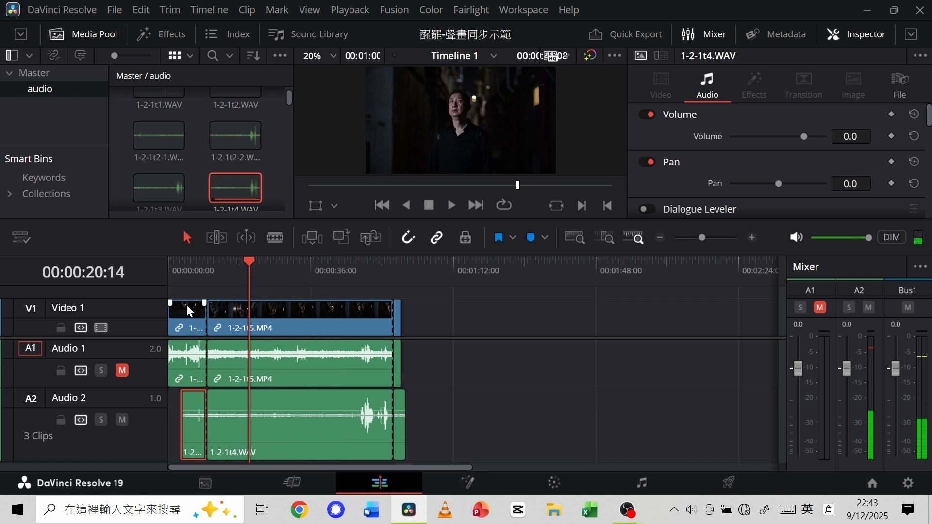
click(179, 284)
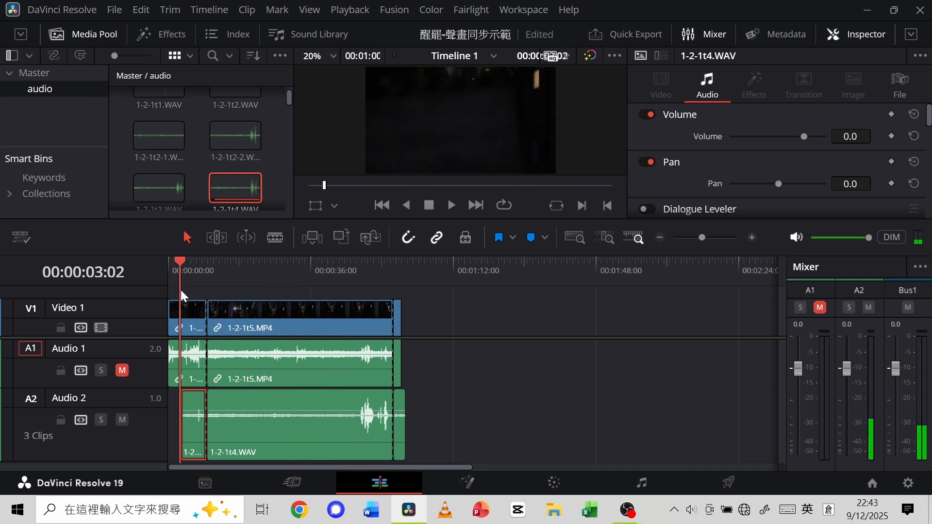
drag(181, 266, 245, 269)
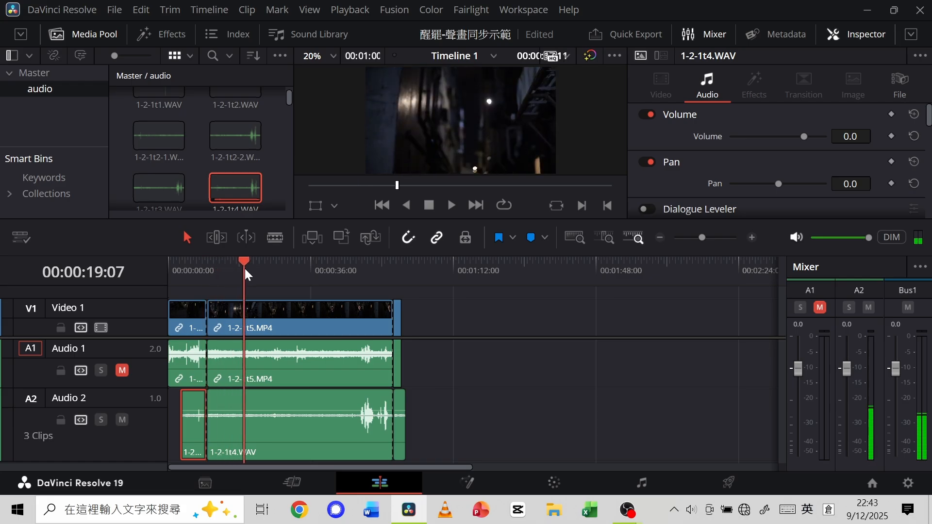
drag(185, 278, 252, 261)
click(181, 283)
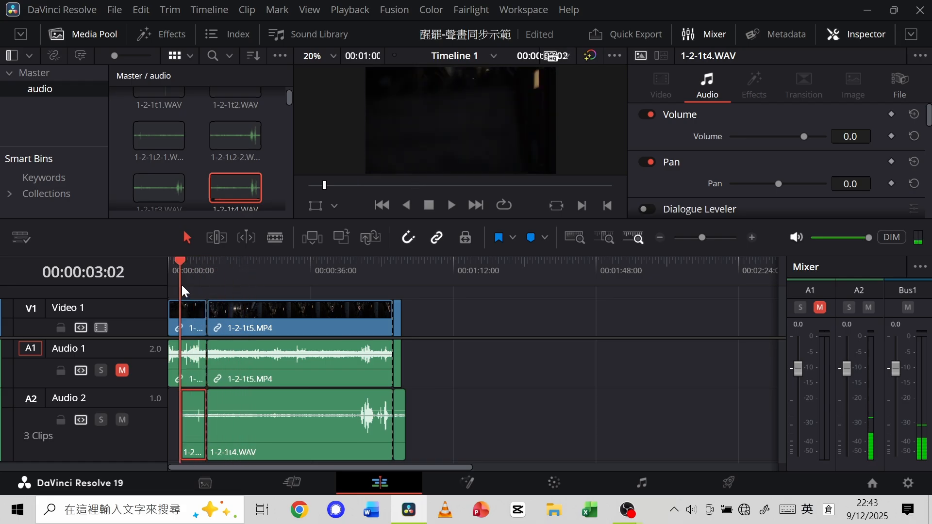
drag(182, 284, 238, 286)
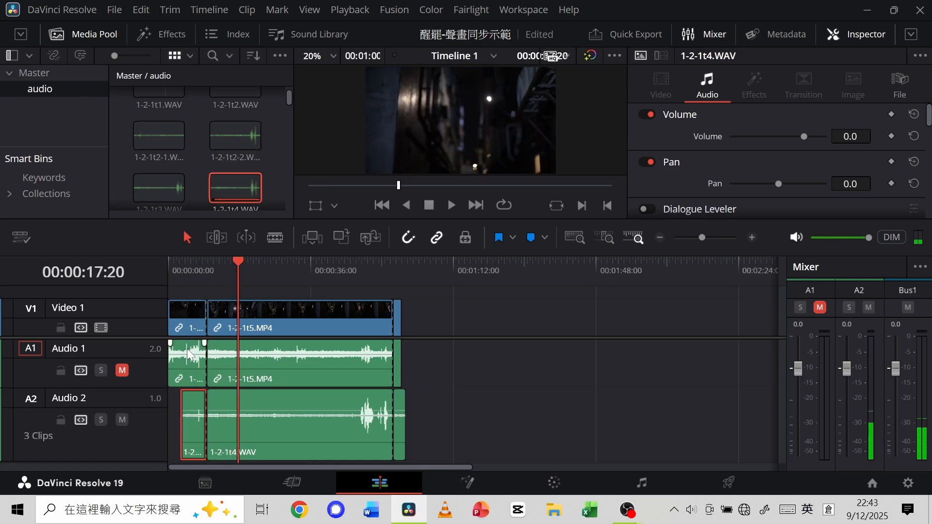
click(537, 387)
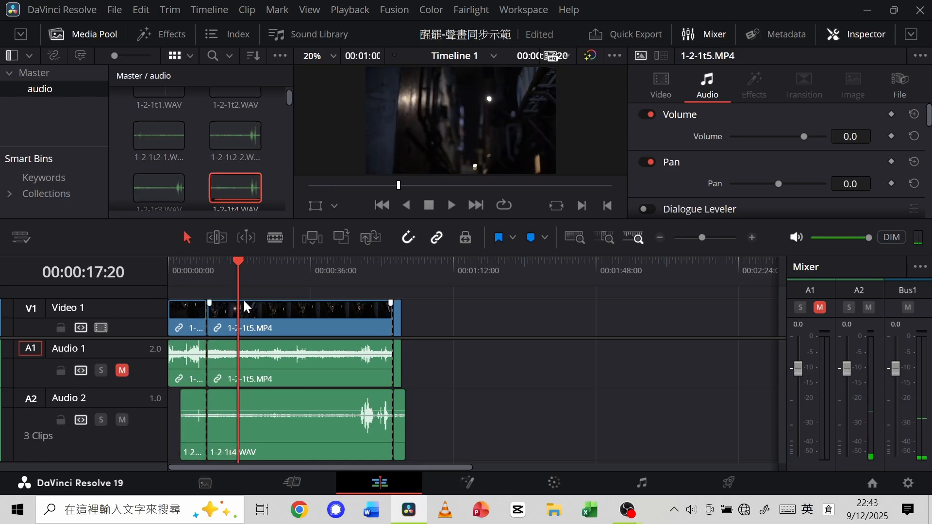
click(180, 285)
drag(186, 271, 267, 278)
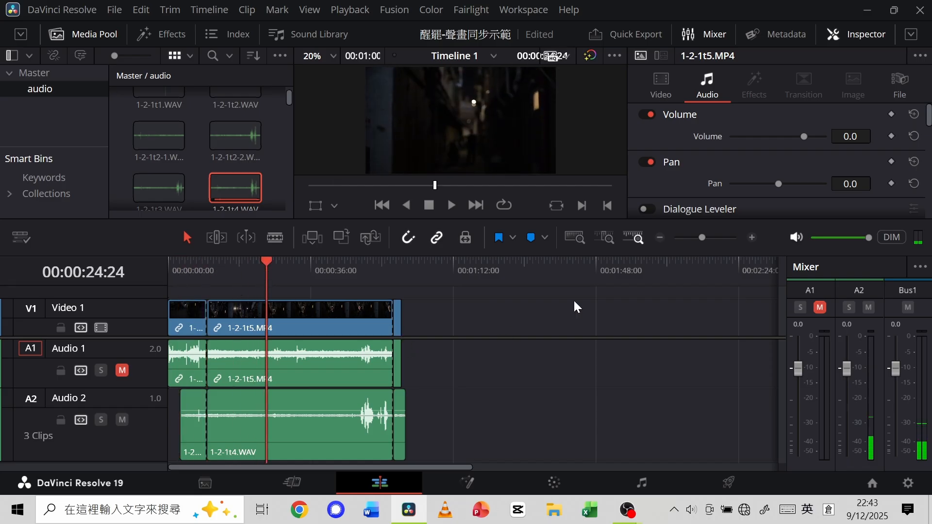
mouse_move(699, 240)
mouse_down()
mouse_move(718, 237)
mouse_move(707, 238)
mouse_up()
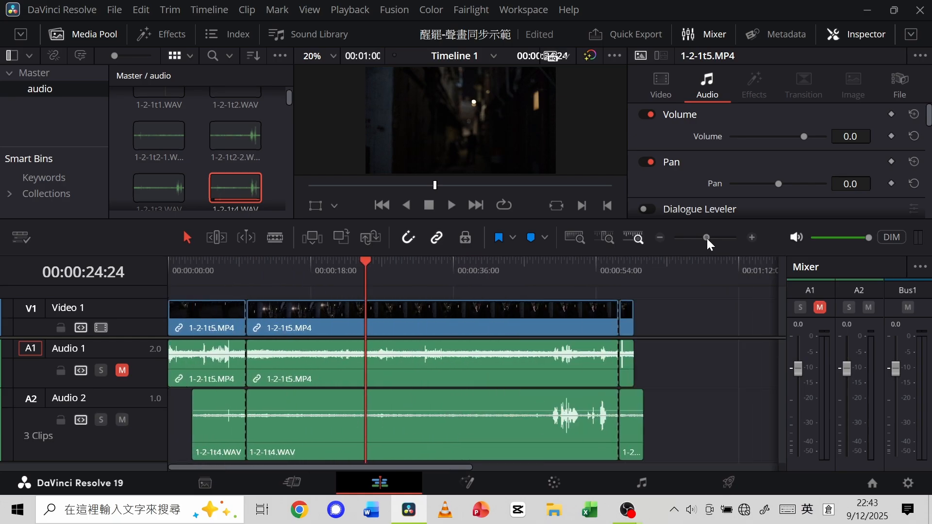
drag(198, 283, 203, 301)
click(247, 271)
click(306, 271)
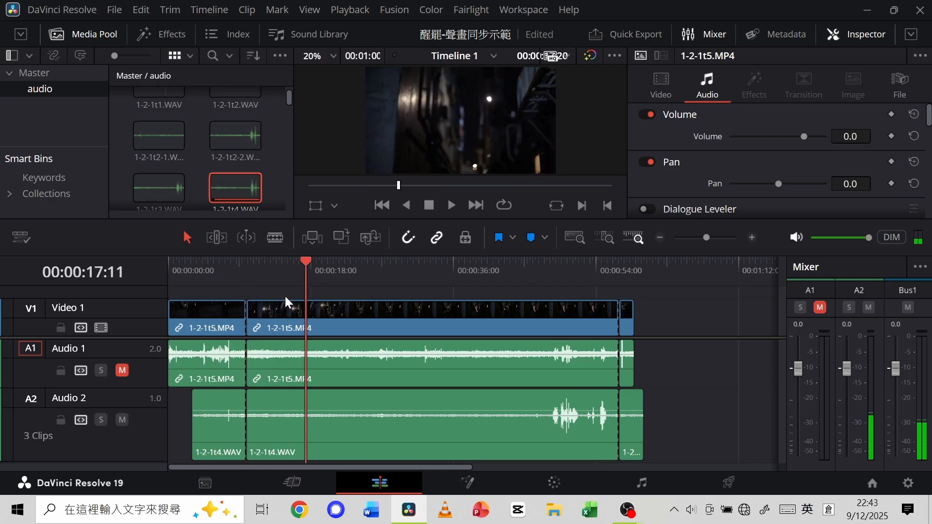
Ripple delete the video and audio segments before the first cut, and undo the deletion.
drag(179, 401, 203, 331)
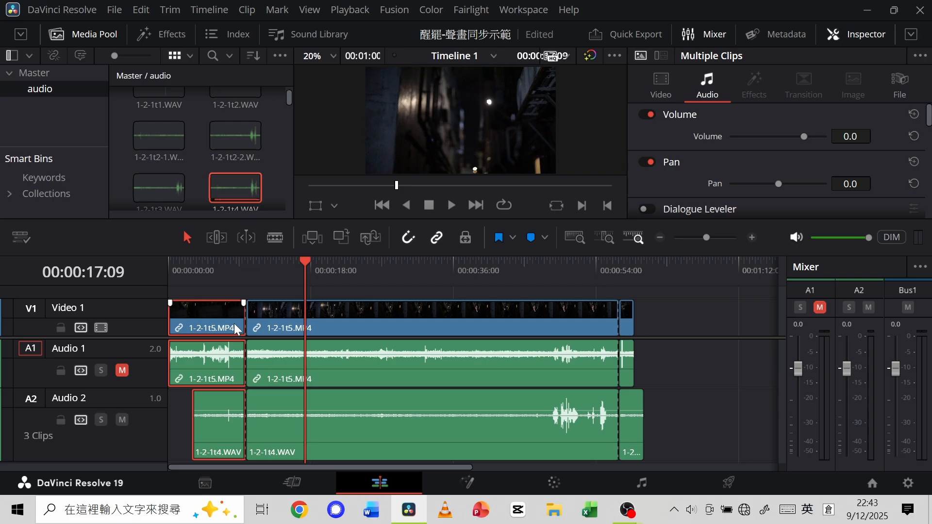
key(Delete)
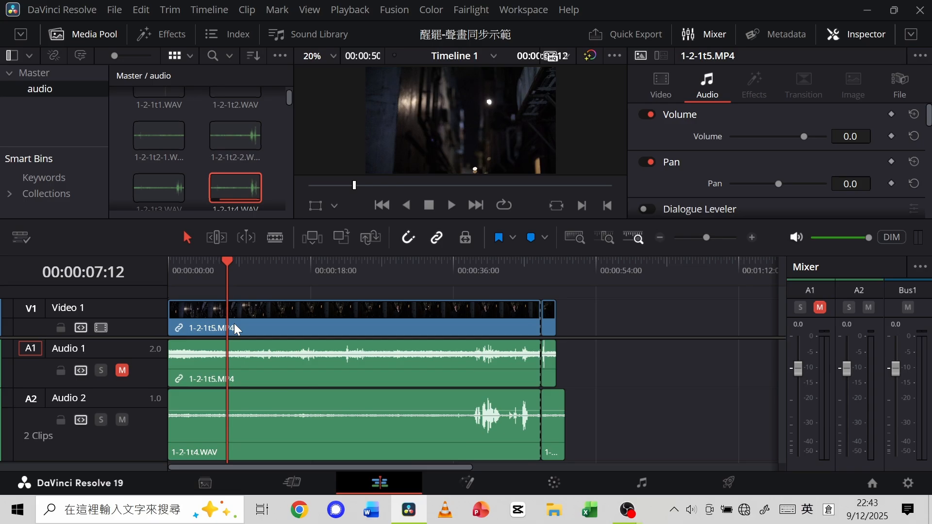
key(ctrl+z)
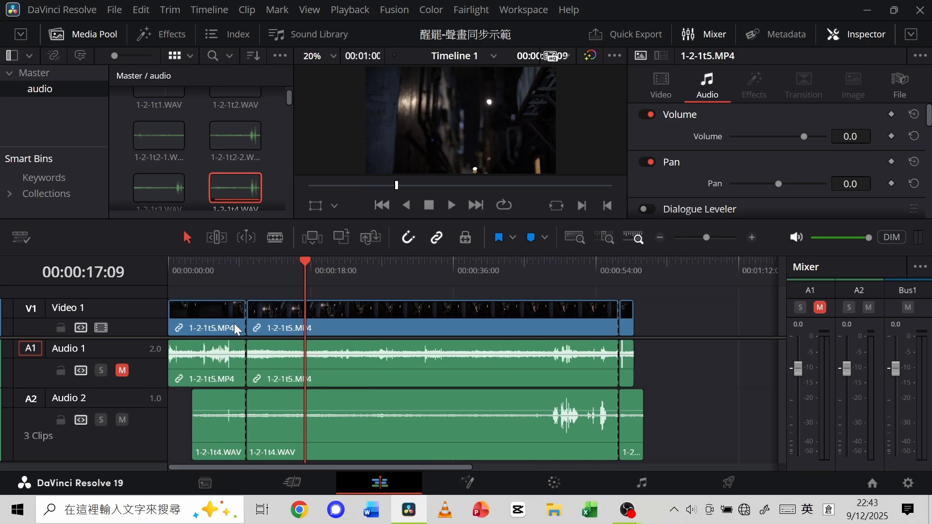
Delete the segments before the first cut while leaving an empty gap, and undo the deletion.
drag(178, 416, 210, 327)
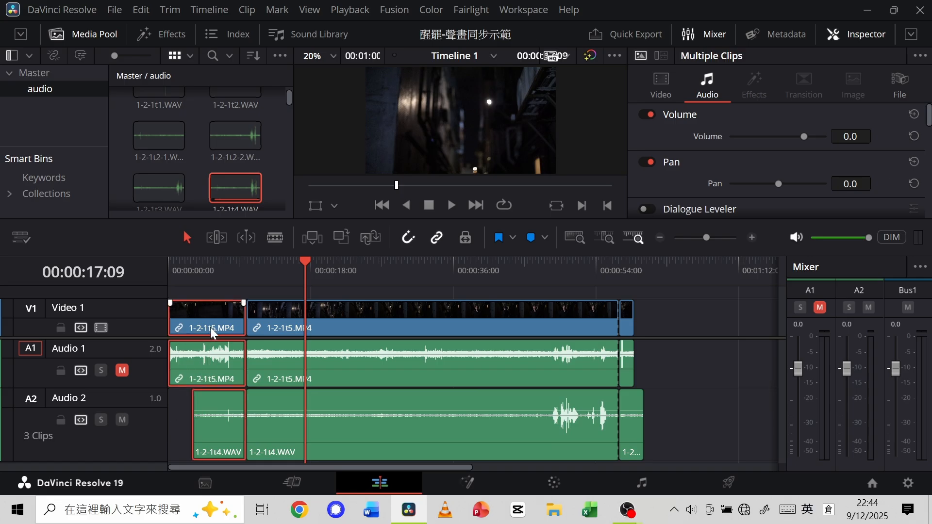
key(BackSpace)
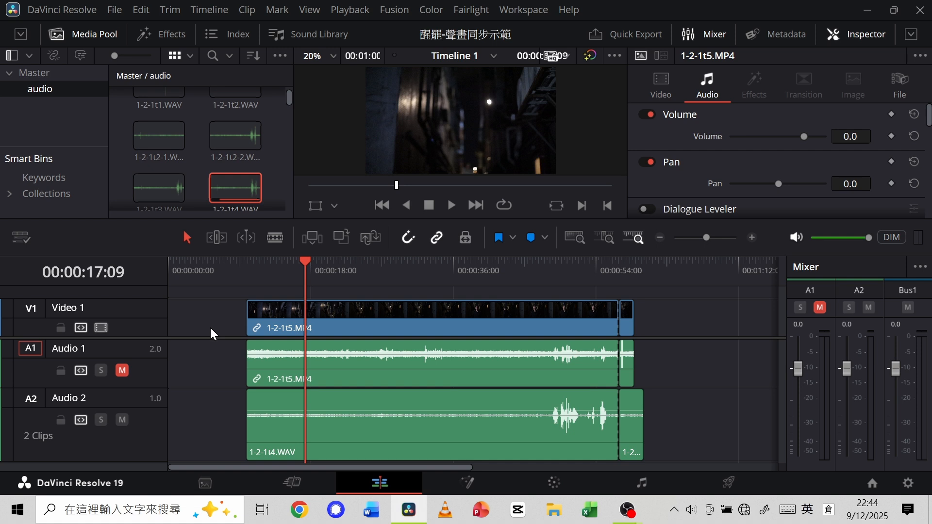
key(ctrl+z)
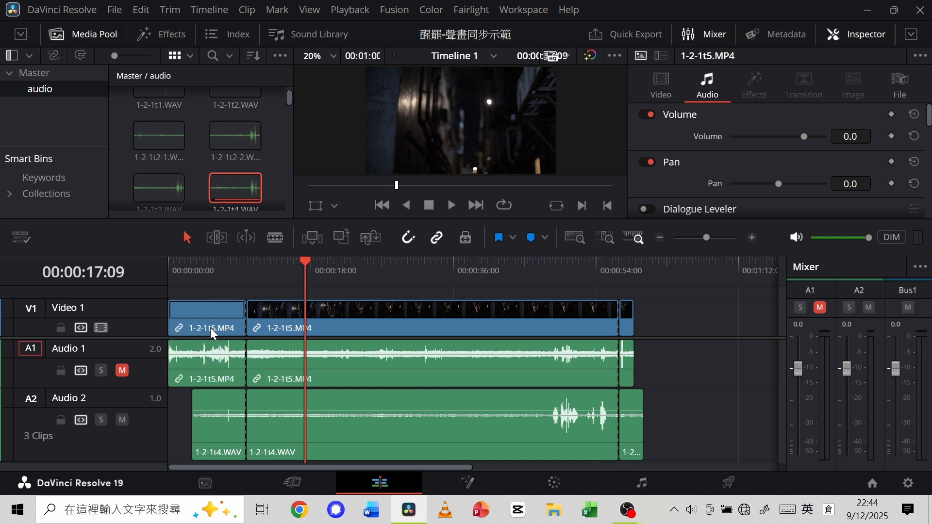
Ripple delete the segments before the first cut and after the last cut on all tracks.
drag(181, 406, 205, 338)
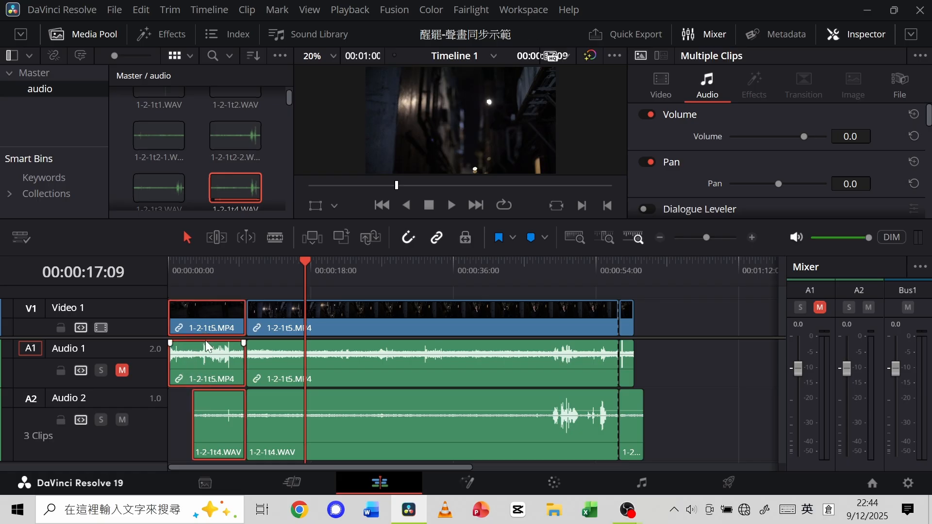
key(Delete)
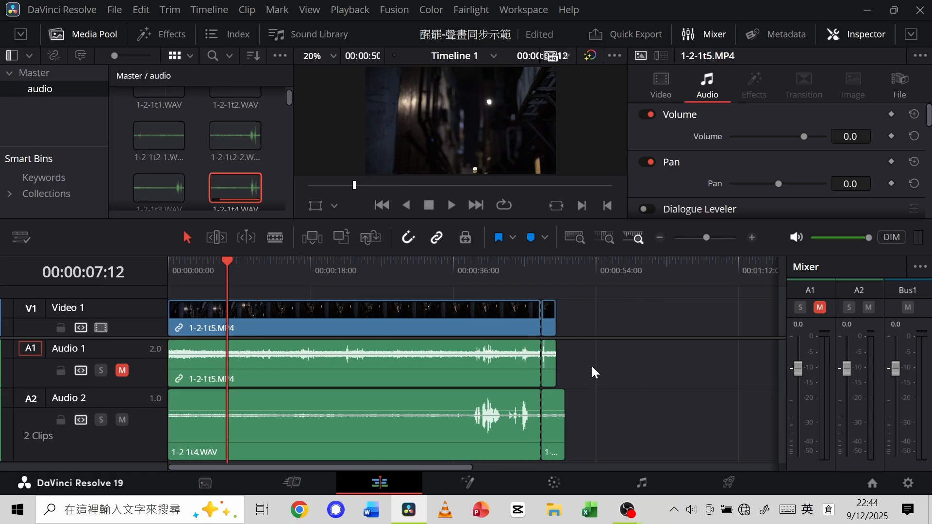
drag(607, 425, 552, 307)
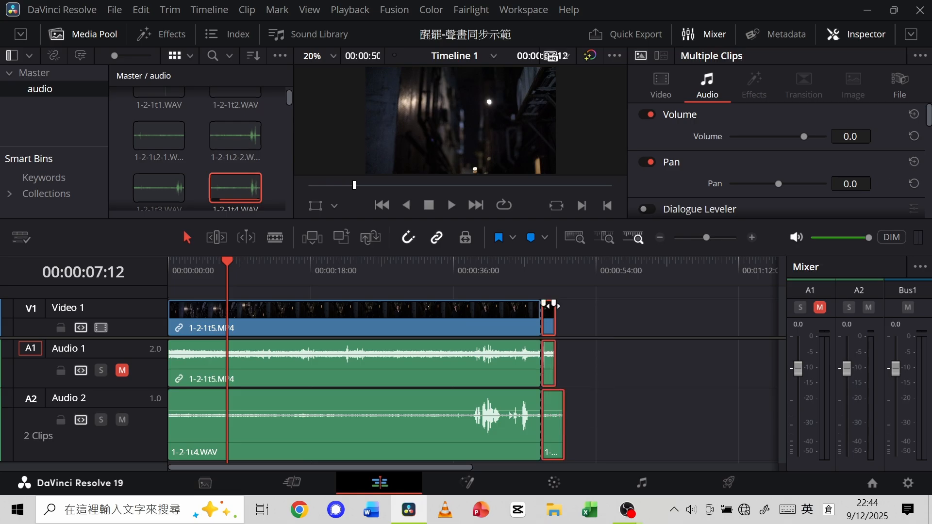
key(Delete)
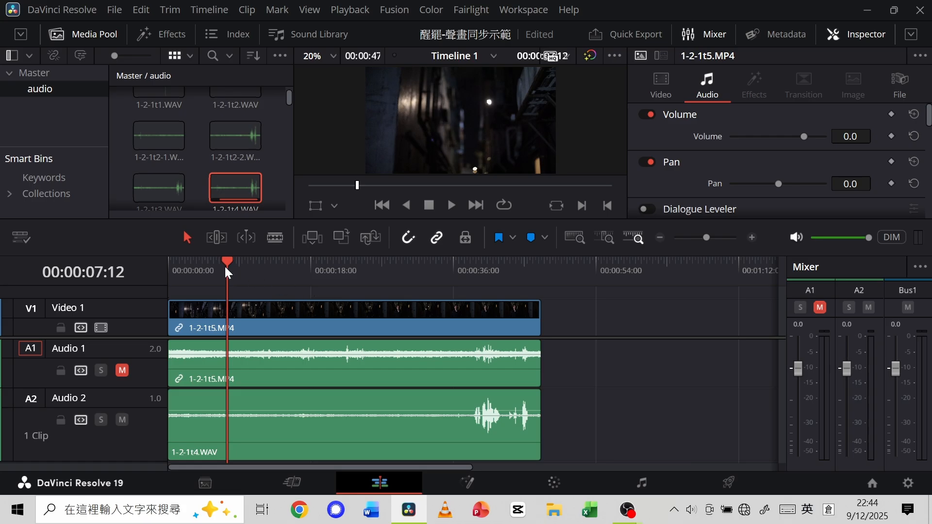
Scrub the dialogue in the trimmed clips to about 00:00:42, and browse the audio and Master bins.
drag(228, 262, 503, 279)
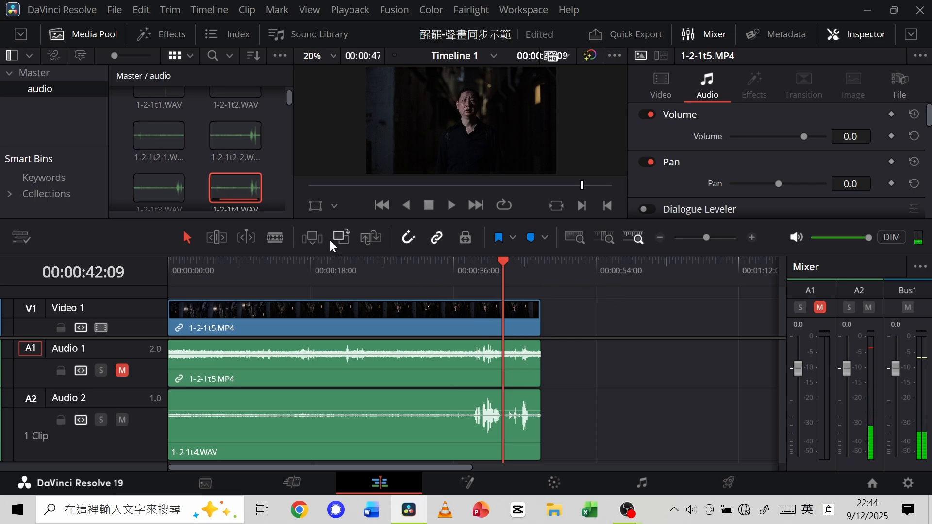
drag(289, 101, 289, 106)
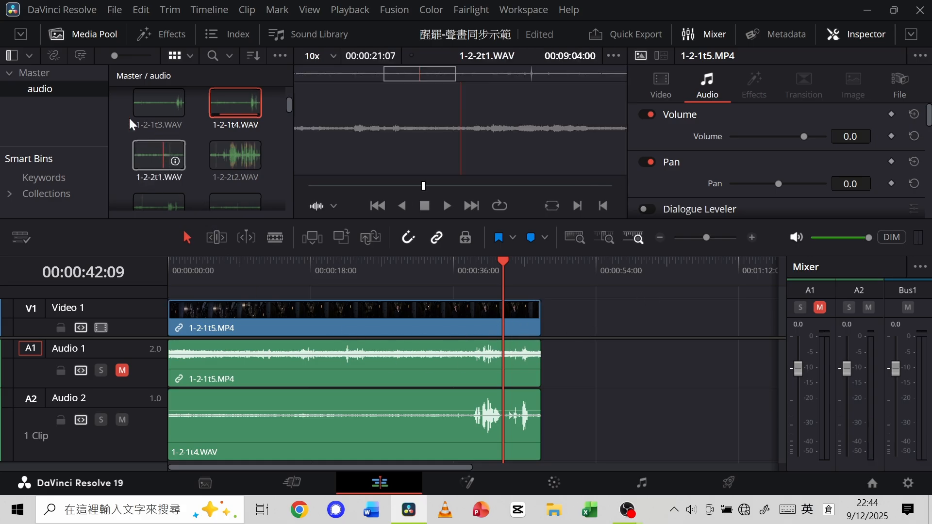
click(68, 75)
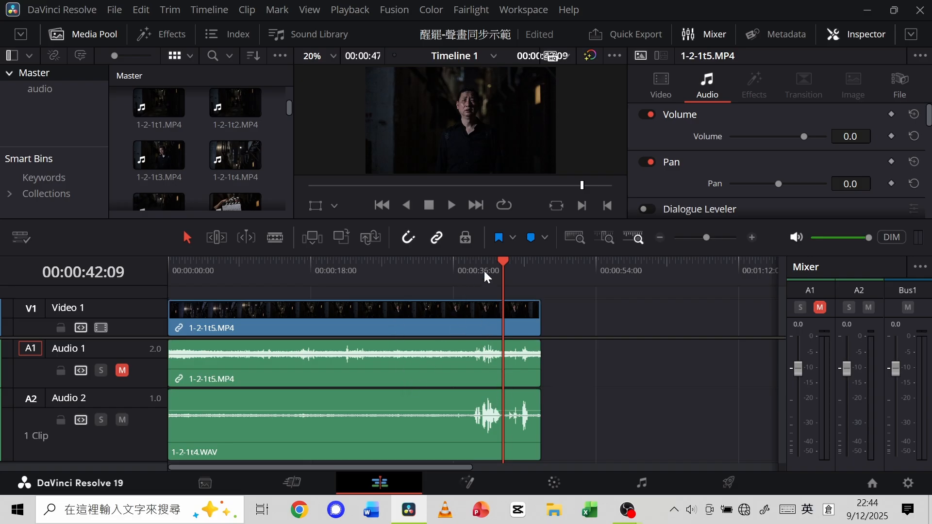
drag(502, 264, 484, 264)
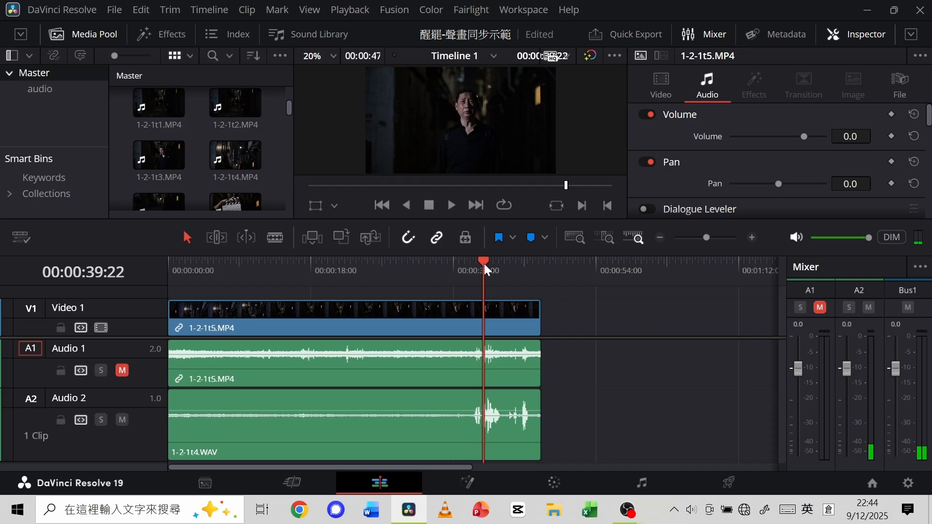
drag(483, 264, 503, 263)
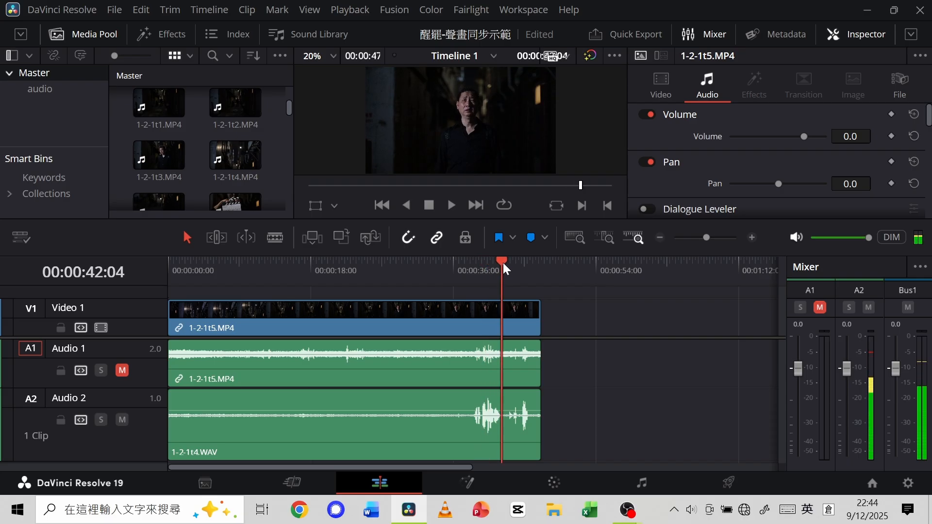
Undo the segment deletions, track mutes and splits to restore the uncut clips, and save the project.
key(ctrl+z)
key(ctrl+z)
key(ctrl+z)
key(ctrl+z)
key(ctrl+z)
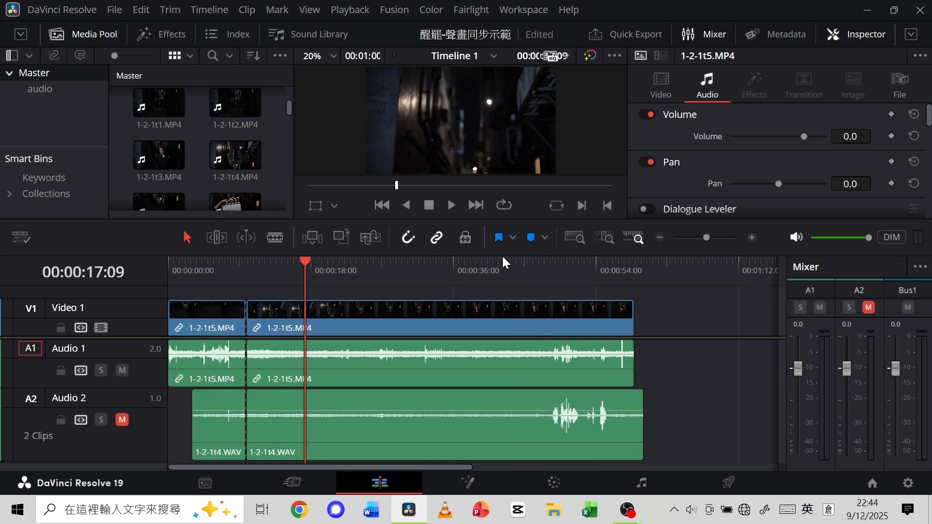
key(ctrl+z)
key(ctrl+z)
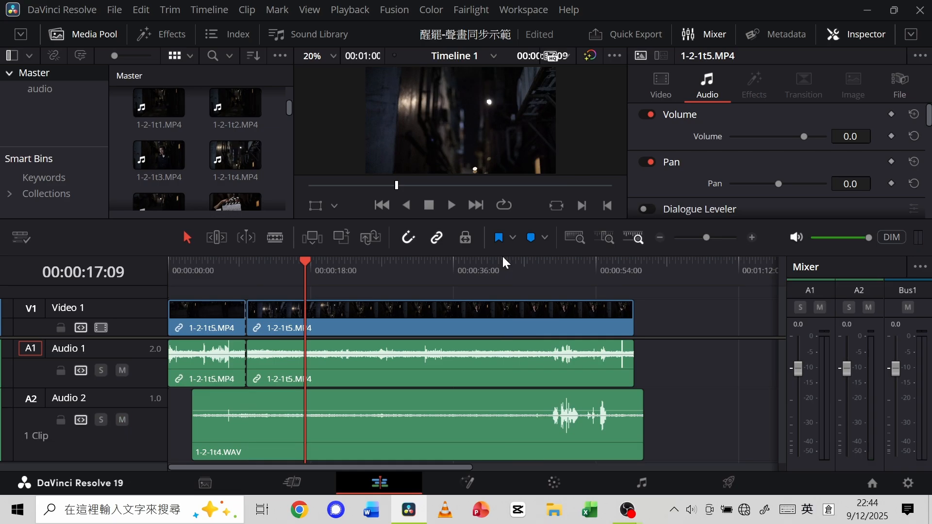
key(ctrl+z)
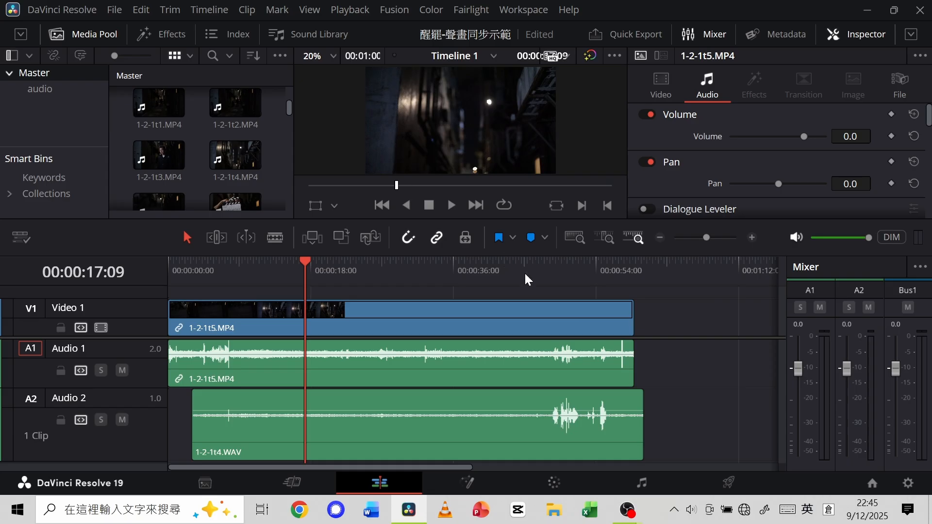
key(ctrl+s)
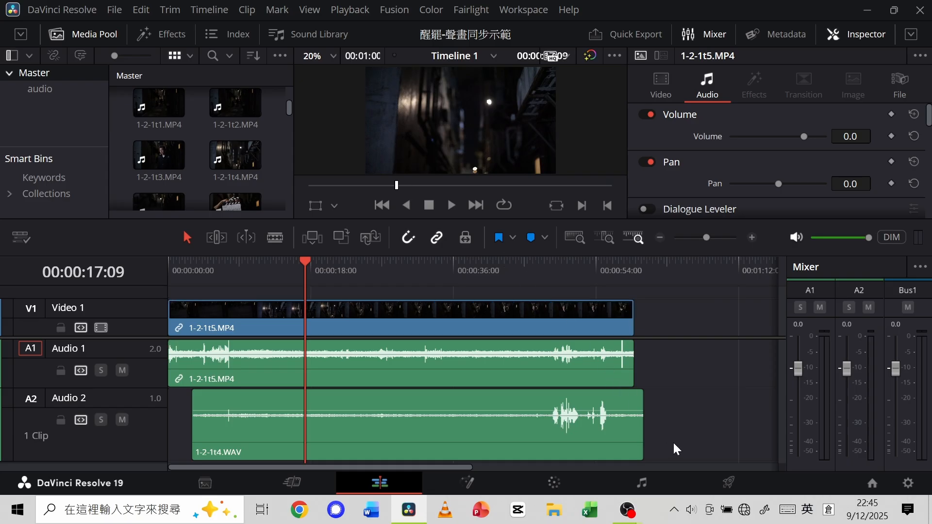
Move 1-2-1t4.WAV on Audio 2 to the start of the timeline, and save the project.
click(607, 433)
drag(497, 429, 473, 428)
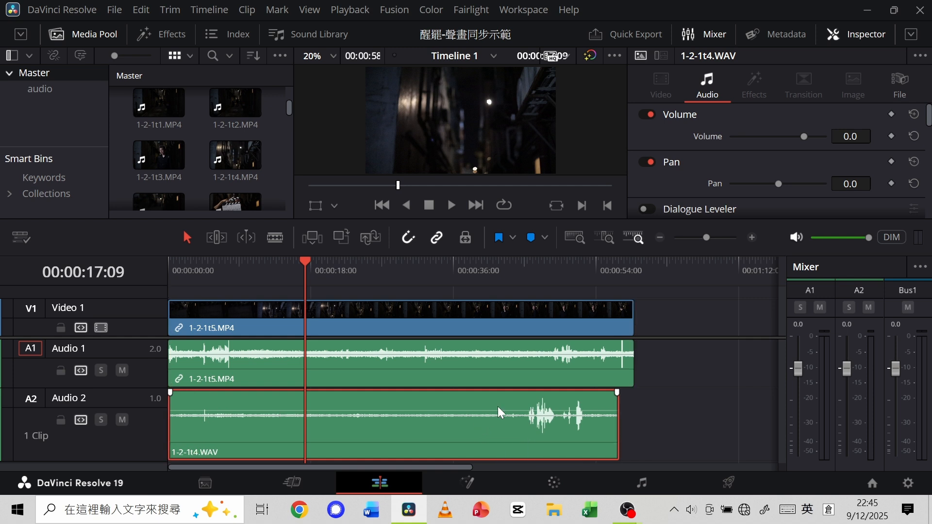
key(ctrl+s)
click(662, 439)
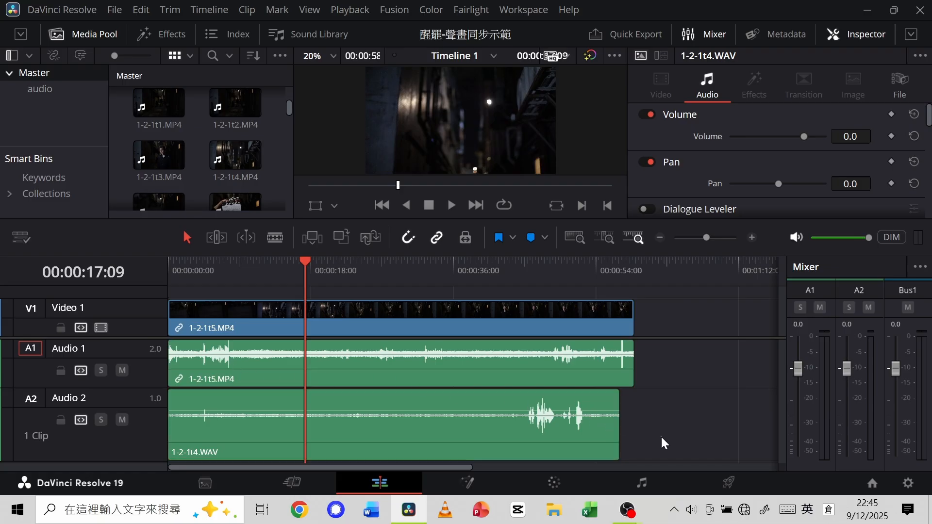
Try to auto-align 1-2-1t5.MP4 and 1-2-1t4.WAV using Waveform with track number 1.
drag(661, 436, 546, 318)
right_click(517, 320)
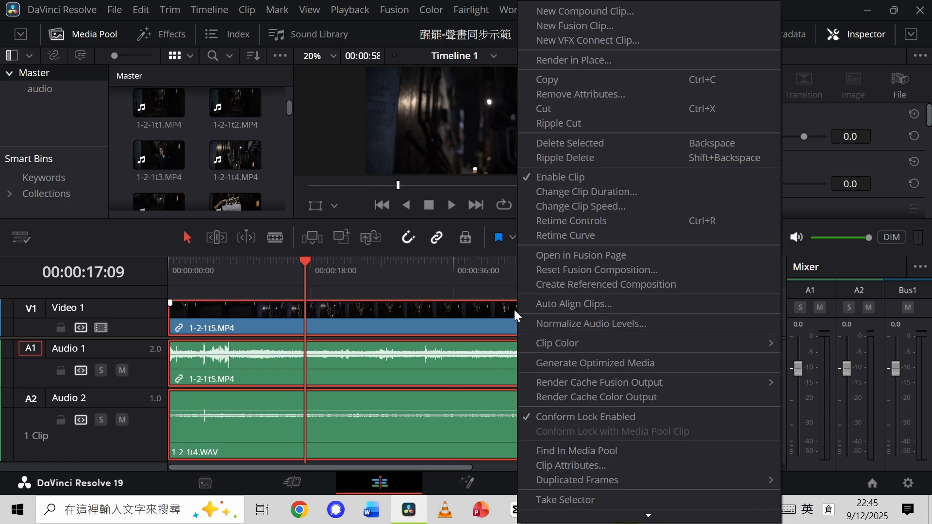
click(575, 305)
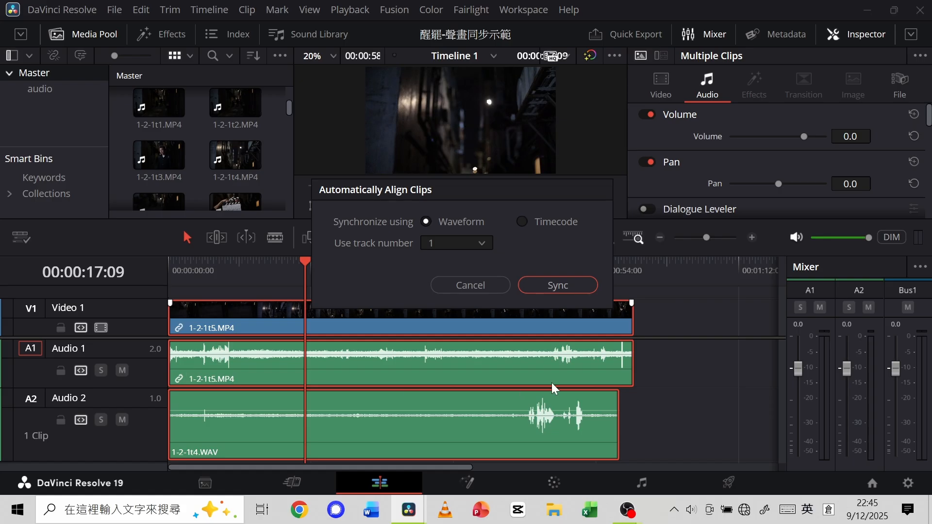
click(523, 221)
click(427, 222)
click(564, 287)
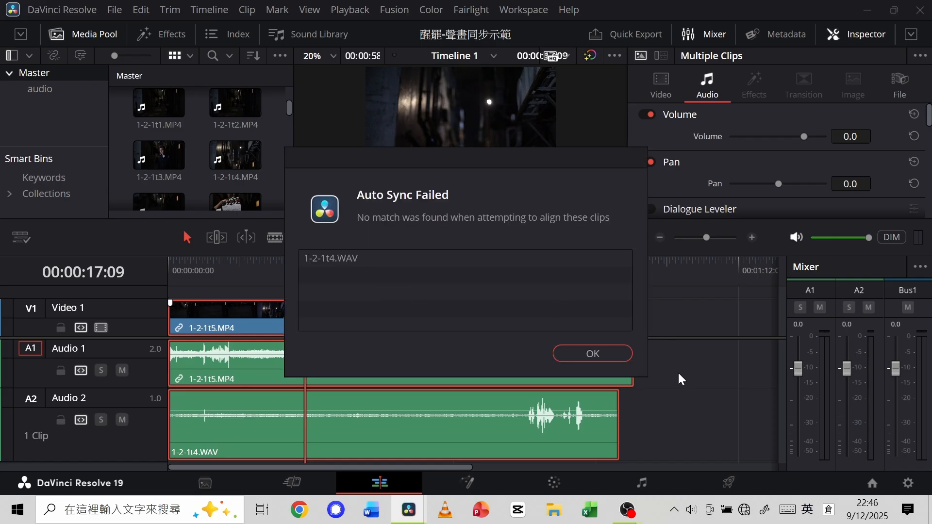
Shift 1-2-1t4.WAV on Audio 2 so its clapperboard peak aligns with the 1-2-1t5.MP4 peak at 00:00:07:16.
click(589, 355)
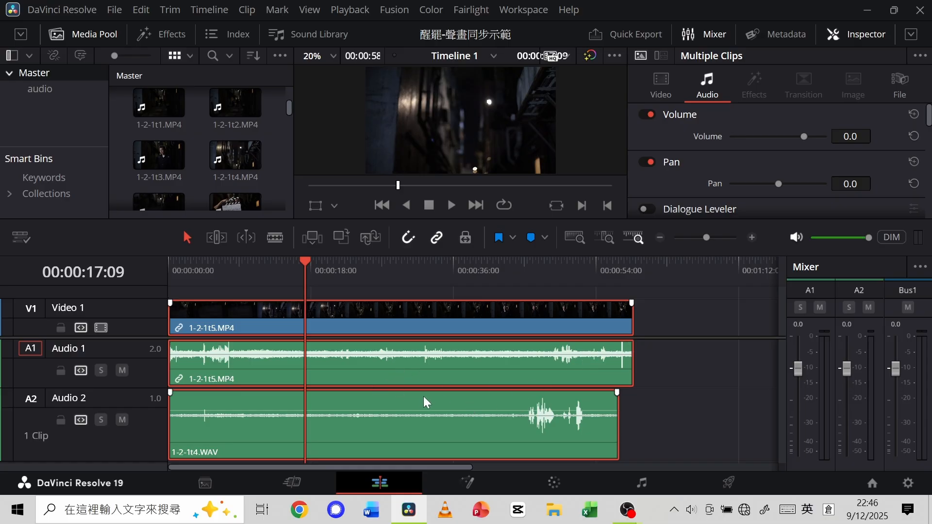
click(687, 416)
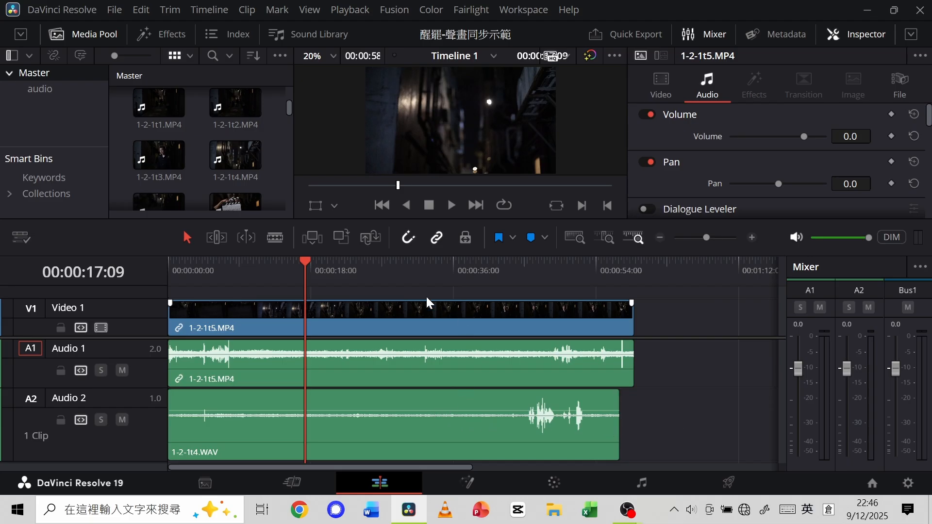
drag(707, 237, 711, 238)
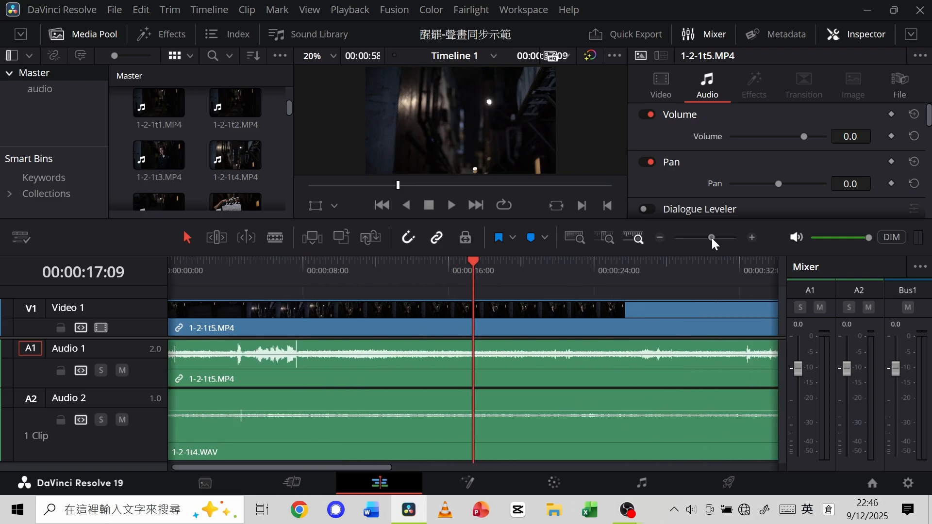
drag(330, 398, 388, 397)
drag(482, 268, 297, 280)
drag(711, 238, 719, 235)
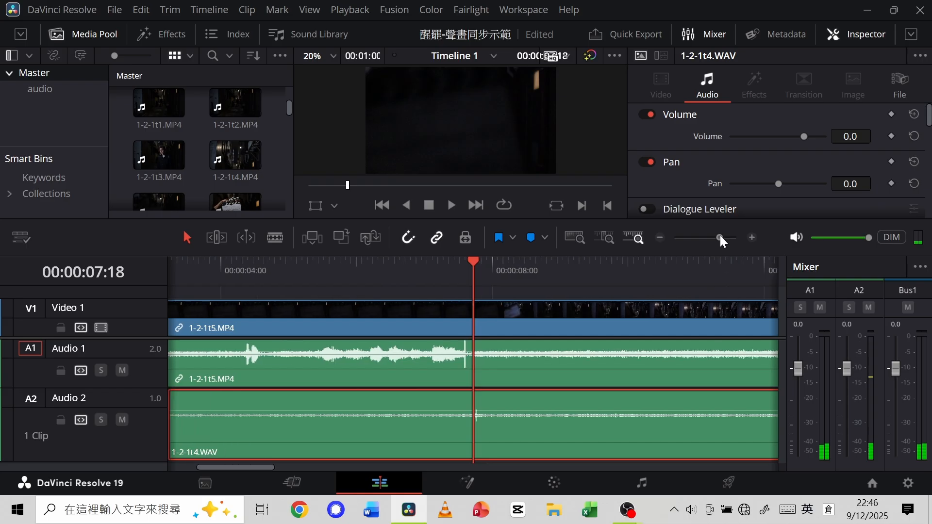
drag(476, 261, 468, 263)
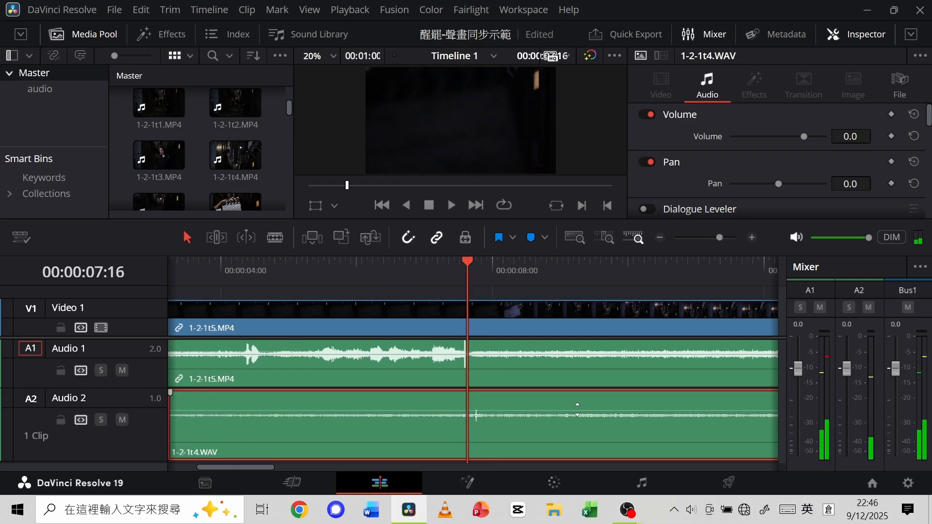
drag(579, 407, 568, 406)
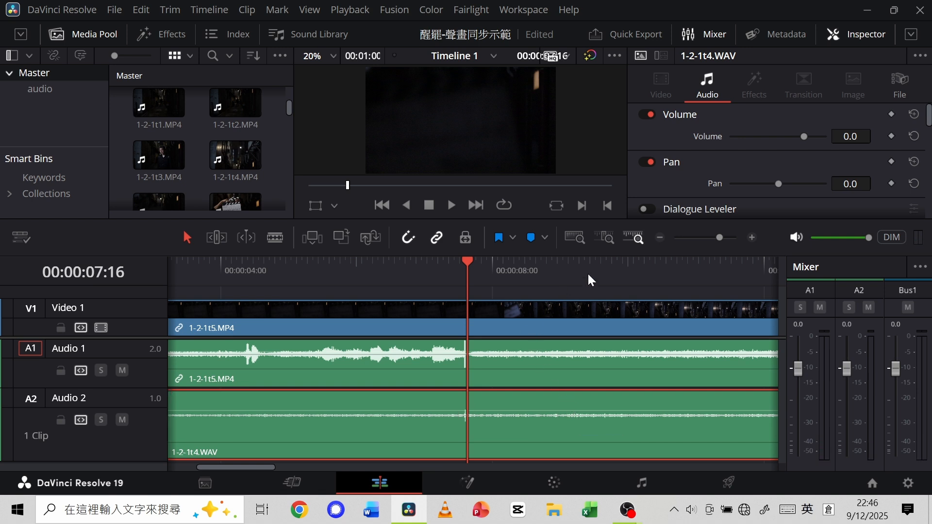
Split 1-2-1t4.WAV and the linked 1-2-1t5.MP4 clips at 00:00:10:19, after the clapperboard.
drag(718, 235, 702, 237)
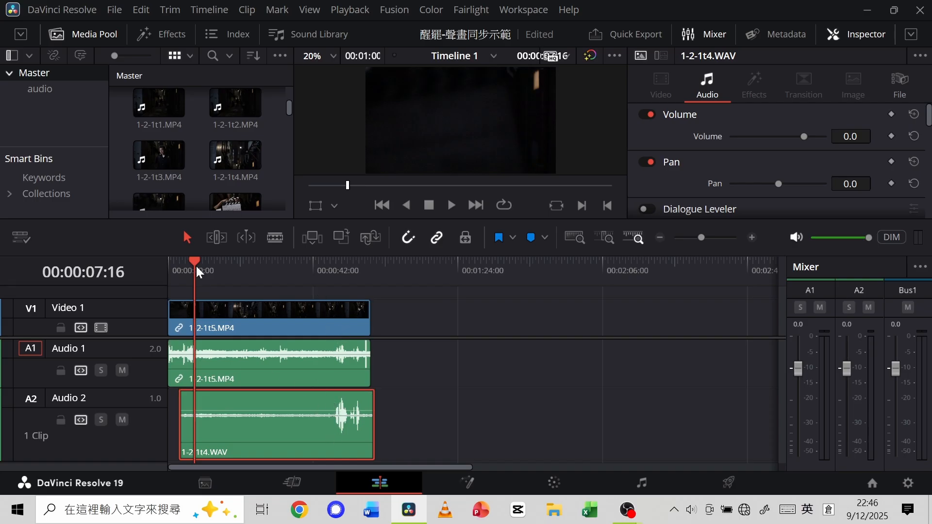
drag(196, 264, 205, 266)
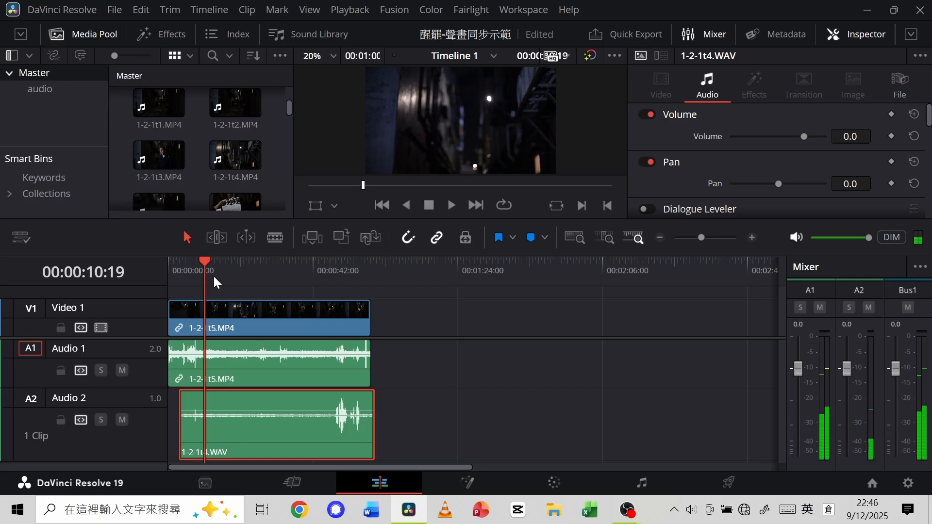
key(ctrl+b)
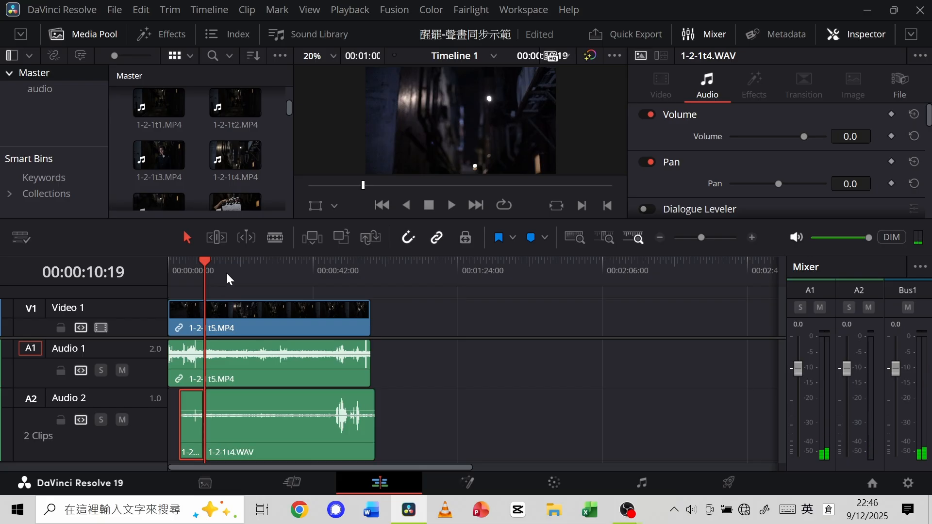
mouse_move(203, 261)
mouse_down()
mouse_move(257, 264)
mouse_move(203, 270)
mouse_up()
click(433, 396)
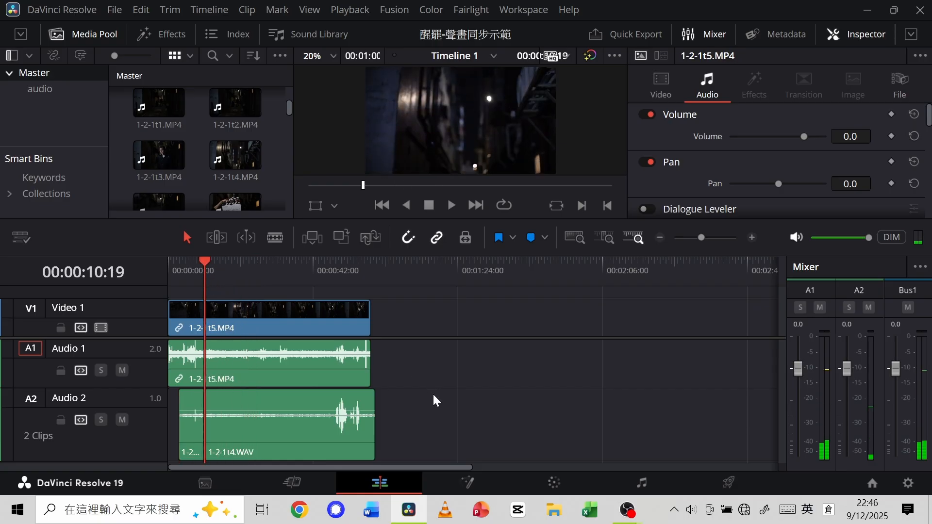
key(ctrl+b)
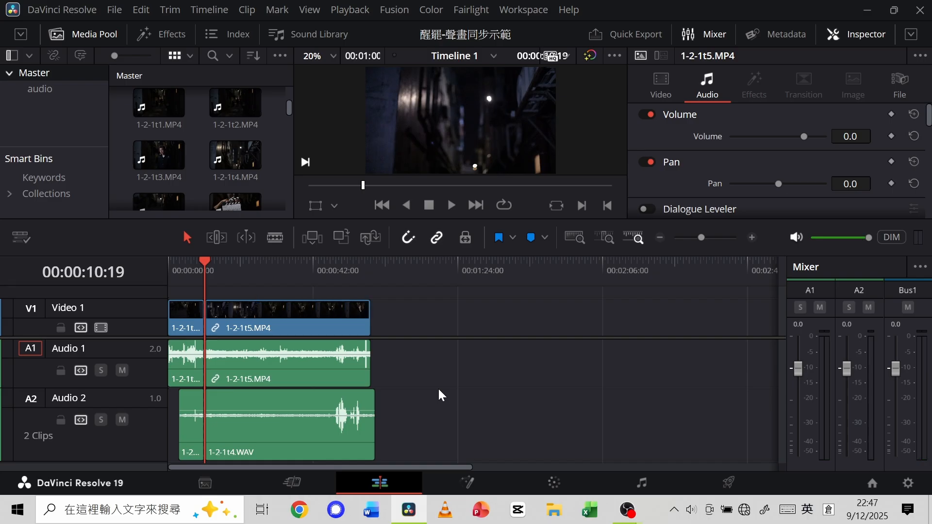
Split the video and both audio clips at 00:00:56:15 and delete the end segments.
drag(210, 260, 363, 276)
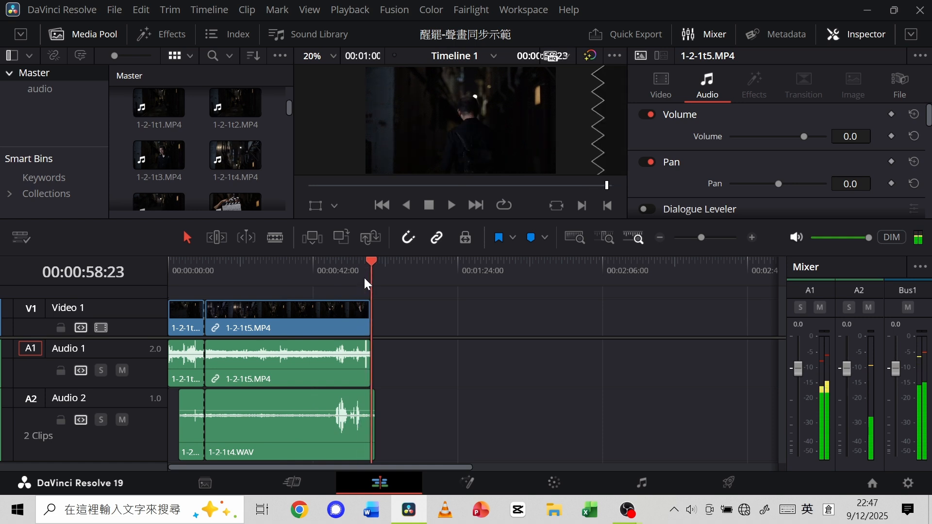
drag(703, 237, 712, 234)
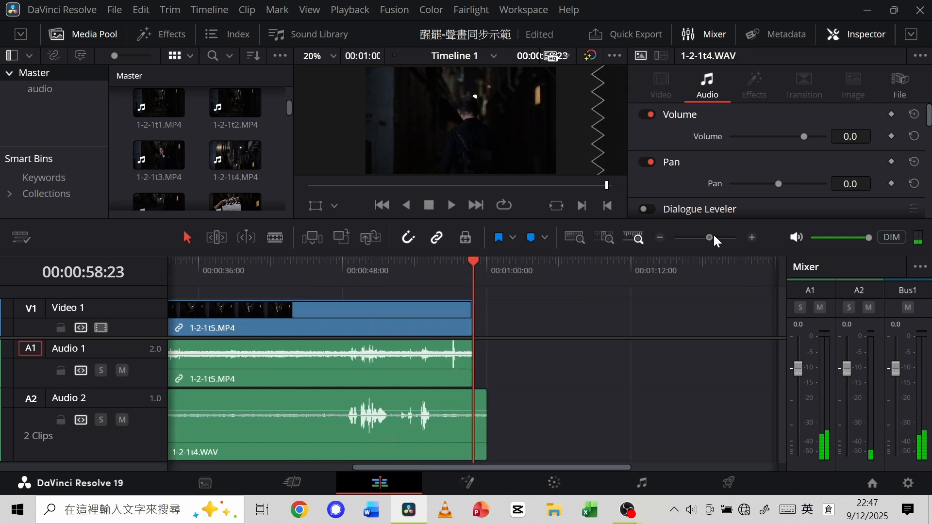
drag(471, 260, 419, 272)
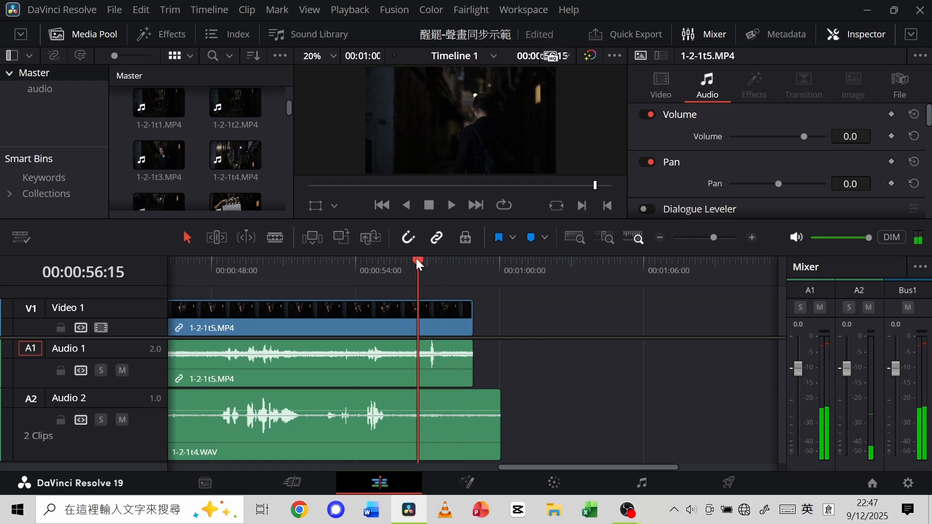
key(ctrl+b)
drag(525, 439, 442, 322)
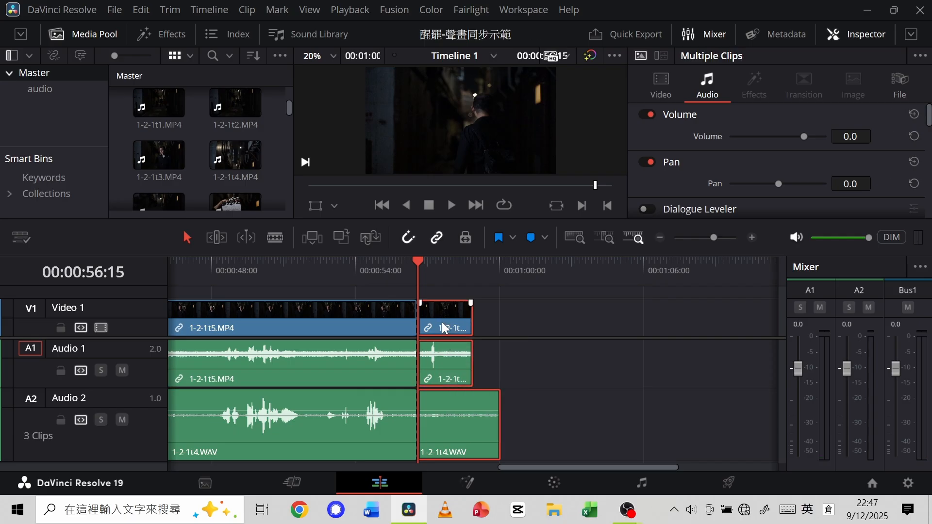
key(Delete)
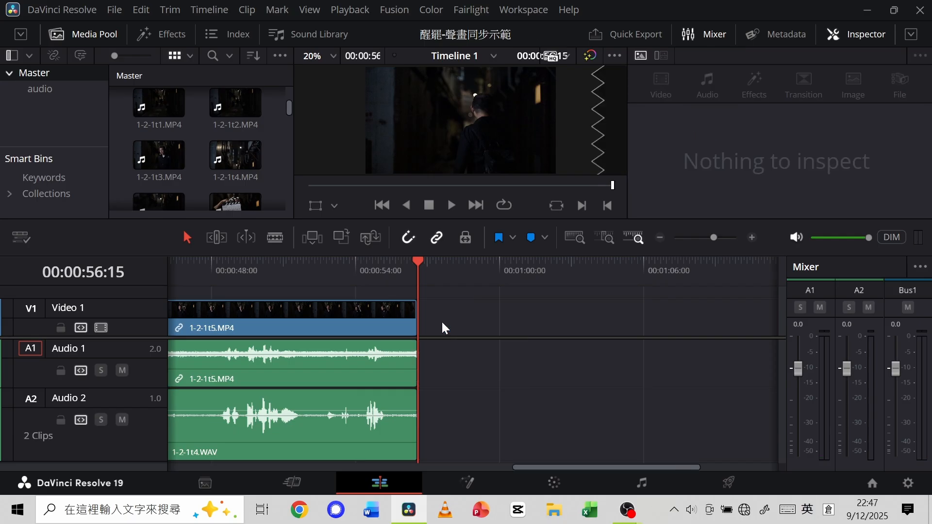
Ripple delete the opening clapperboard segments of 1-2-1t5.MP4 and 1-2-1t4.WAV, closing the gap at the timeline start.
drag(531, 465, 182, 465)
drag(200, 421, 300, 290)
key(Delete)
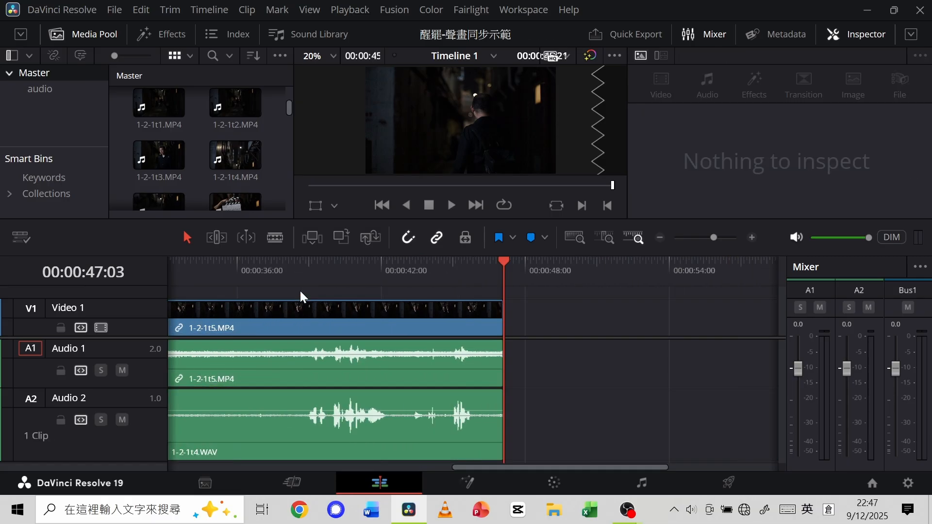
Place 1-2-9t1.MP4 from the Master bin on Video 1 and Audio 1, starting at 00:00:48:06.
drag(479, 261, 488, 262)
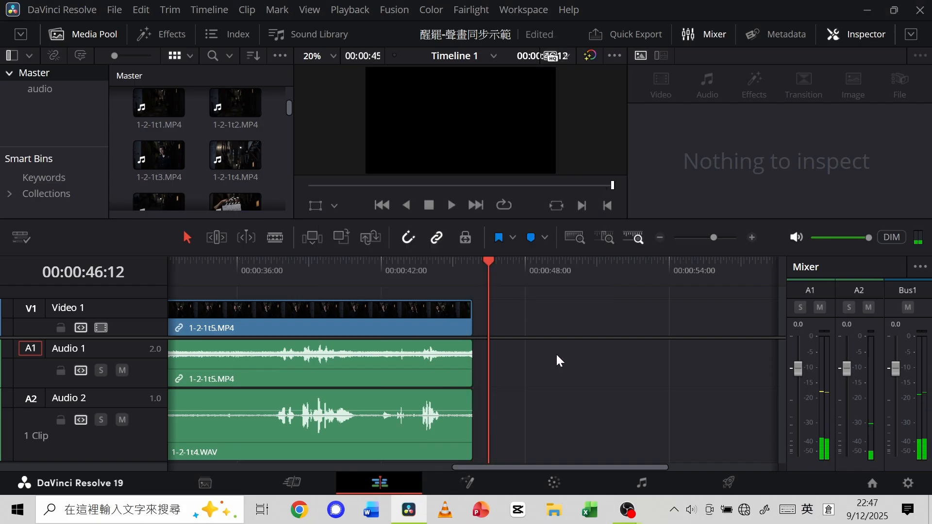
drag(568, 466, 609, 470)
drag(377, 270, 415, 266)
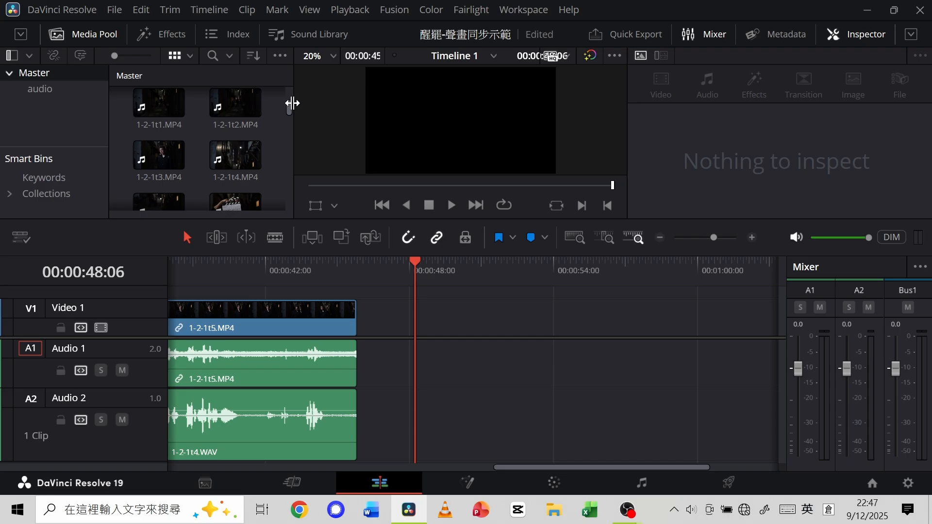
drag(286, 106, 288, 145)
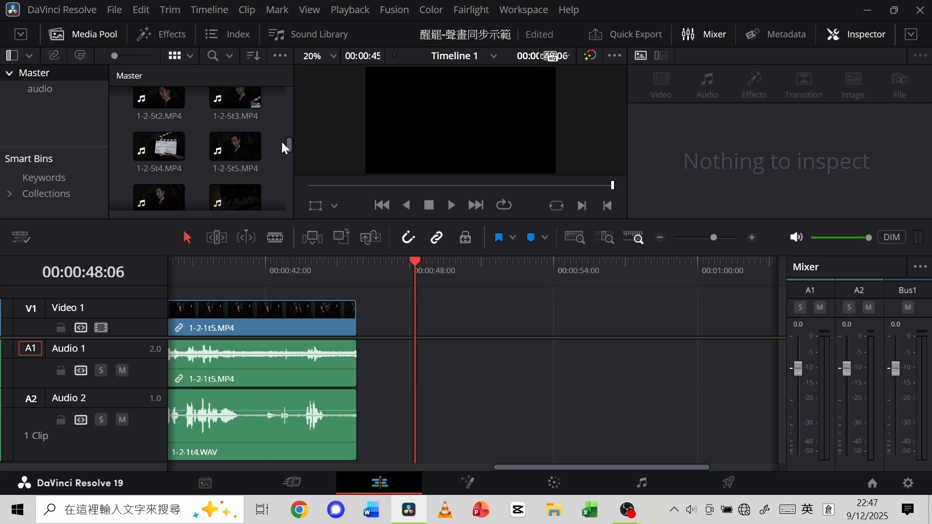
drag(289, 143, 289, 174)
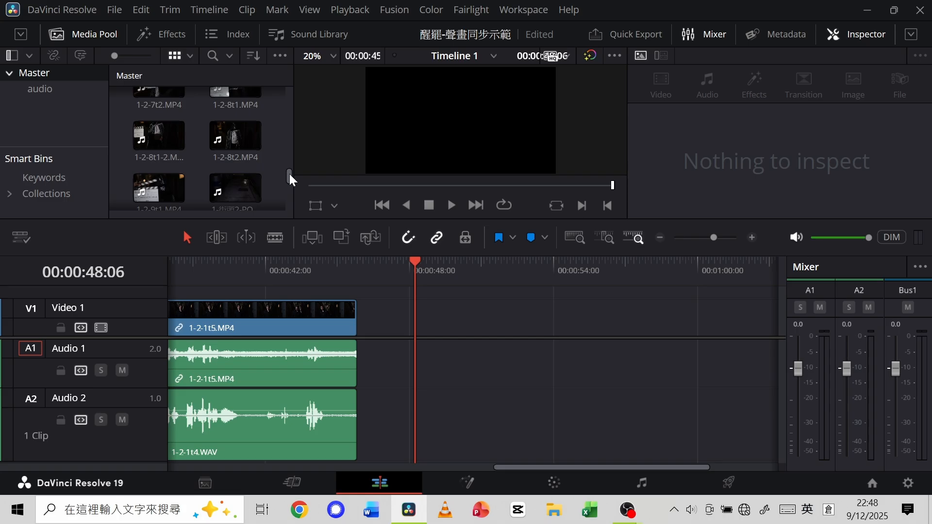
mouse_move(289, 174)
mouse_down()
mouse_move(289, 185)
mouse_move(290, 164)
mouse_move(290, 179)
mouse_up()
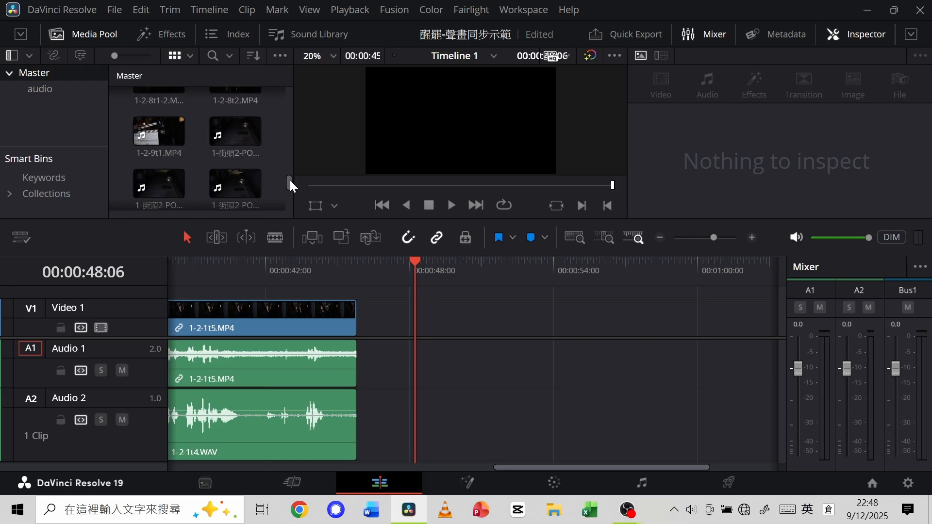
click(150, 136)
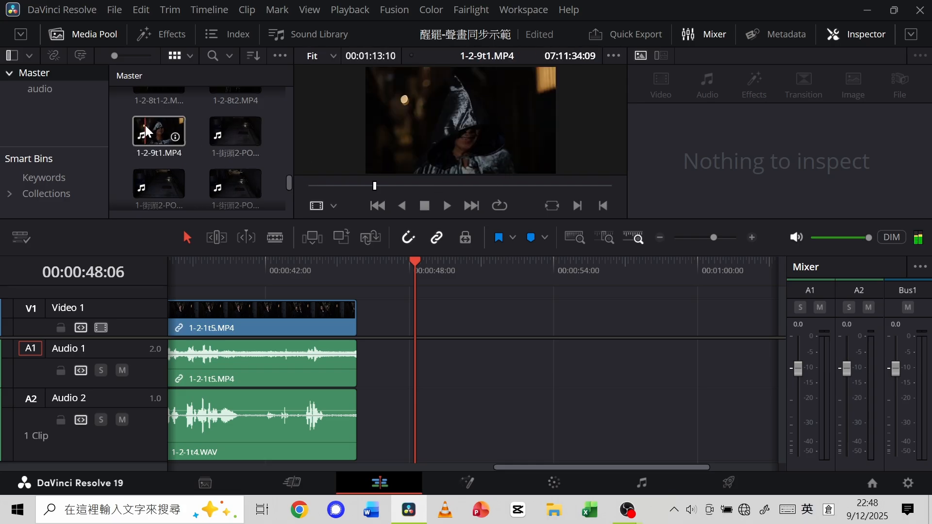
drag(154, 126, 420, 335)
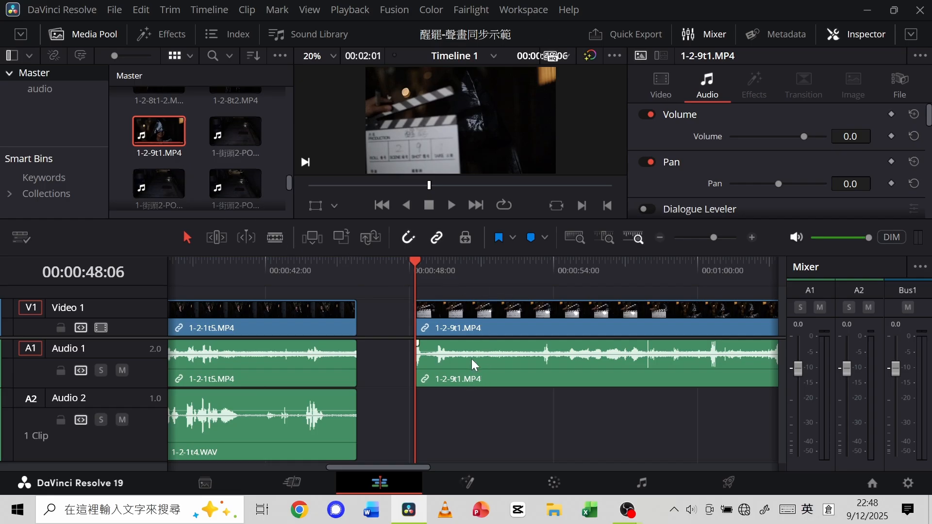
Place 1-2-9t1-1.WAV from the audio bin on Audio 2 under 1-2-9t1.MP4, starting at 00:00:48:06.
click(50, 89)
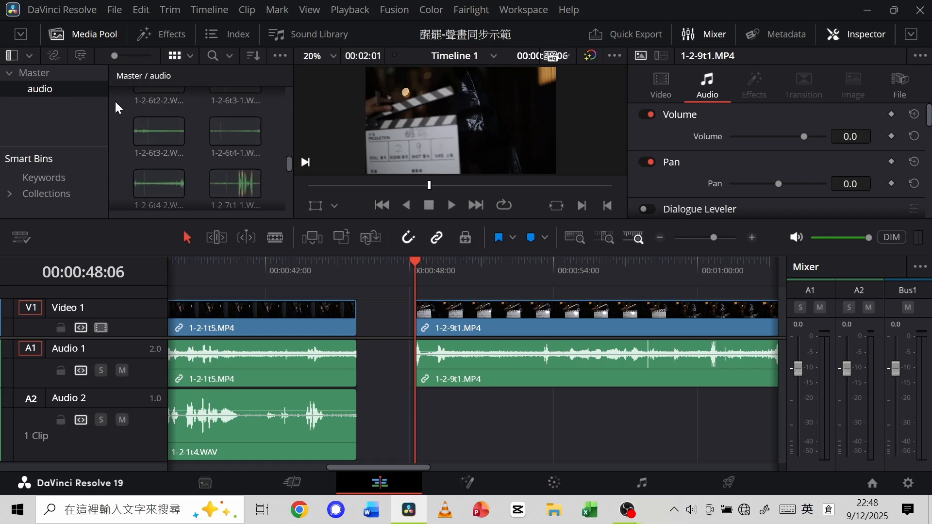
click(210, 121)
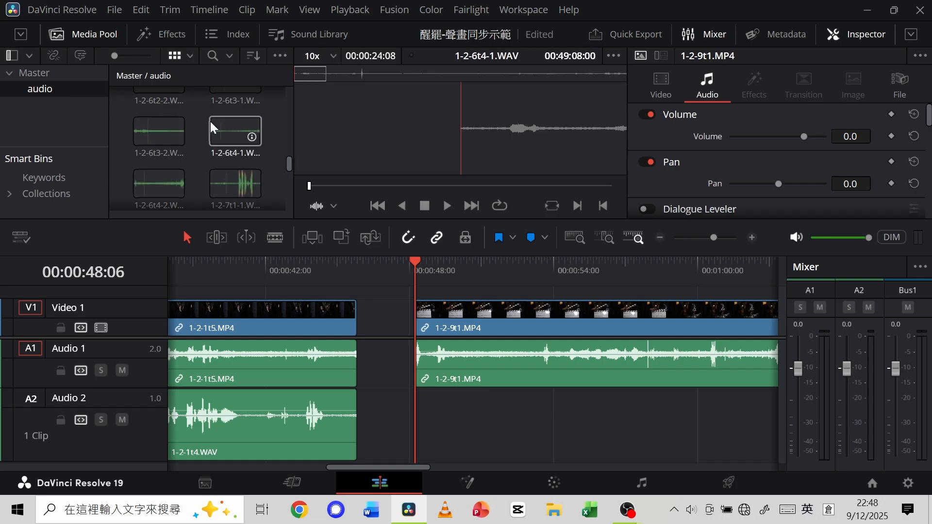
scroll(211, 122, down, 3)
key(q)
scroll(211, 122, down, 5)
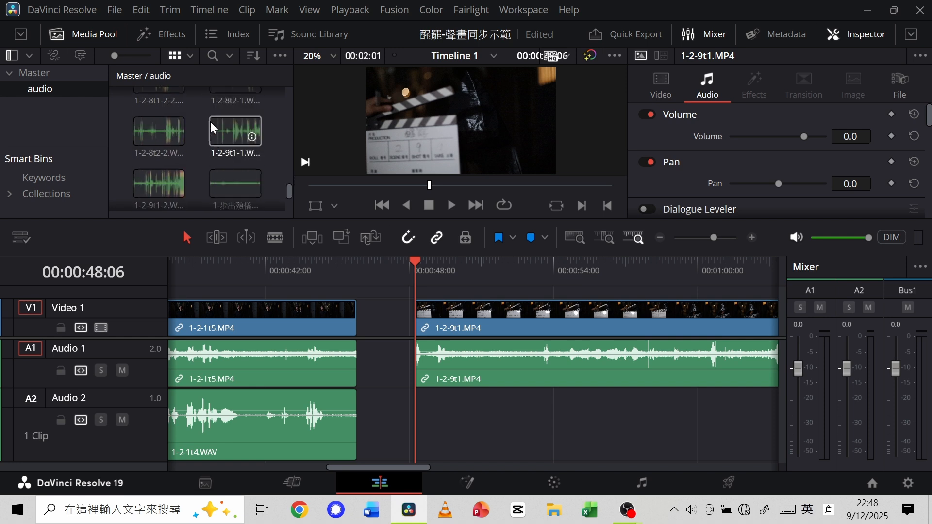
scroll(210, 122, down, 3)
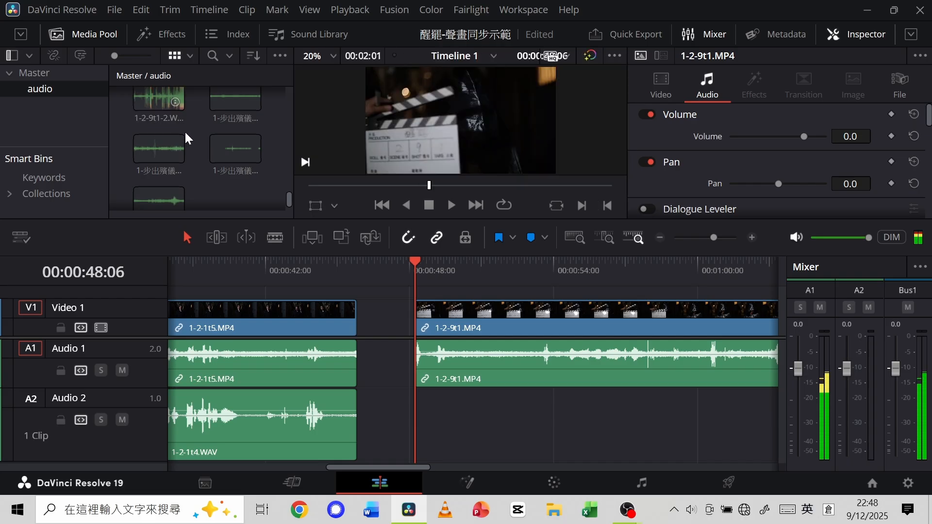
scroll(184, 130, up, 1)
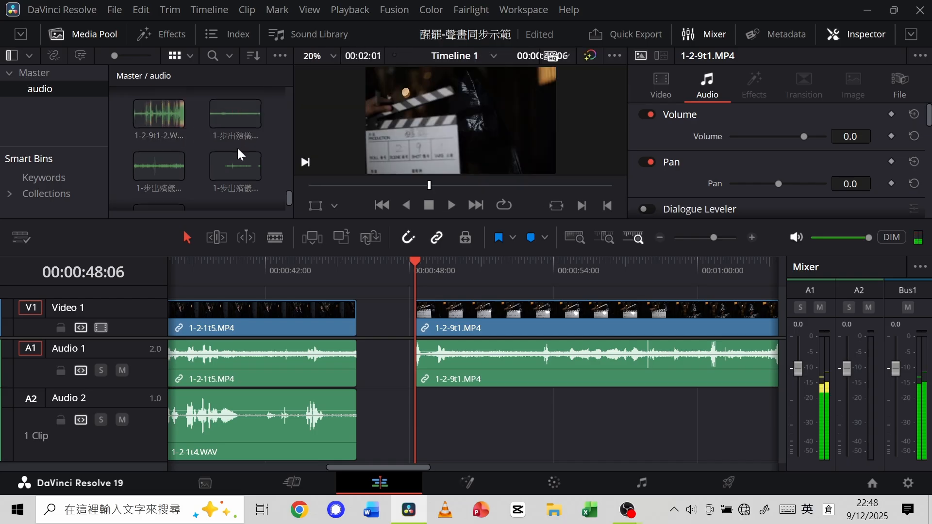
scroll(237, 147, up, 1)
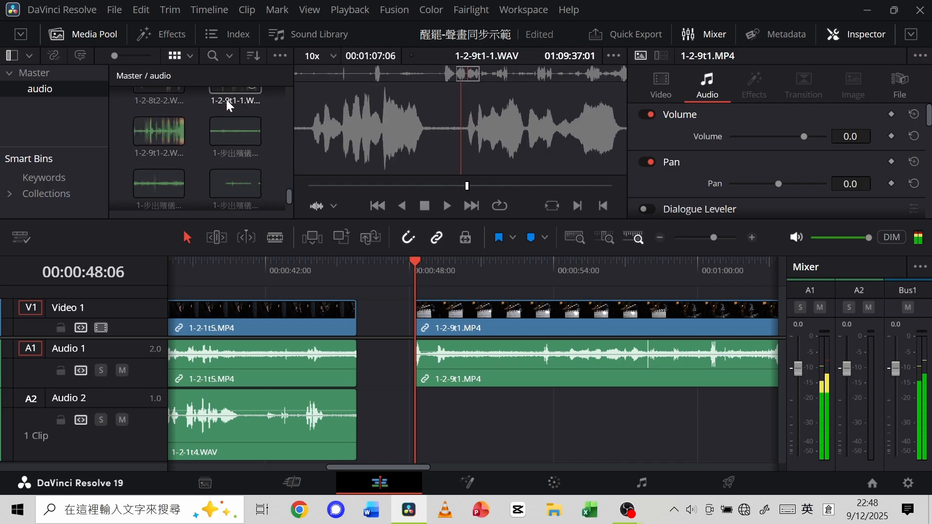
scroll(229, 109, up, 1)
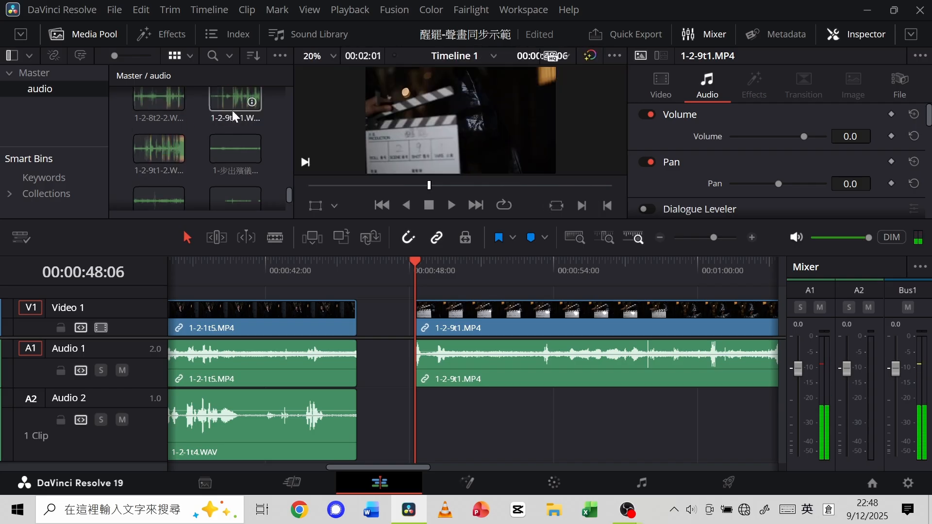
click(229, 98)
drag(229, 98, 416, 415)
Reduce the audio track heights and place 1-2-9t1-2.WAV on a new Audio 3 track under 1-2-9t1.MP4.
click(152, 158)
drag(152, 157, 465, 285)
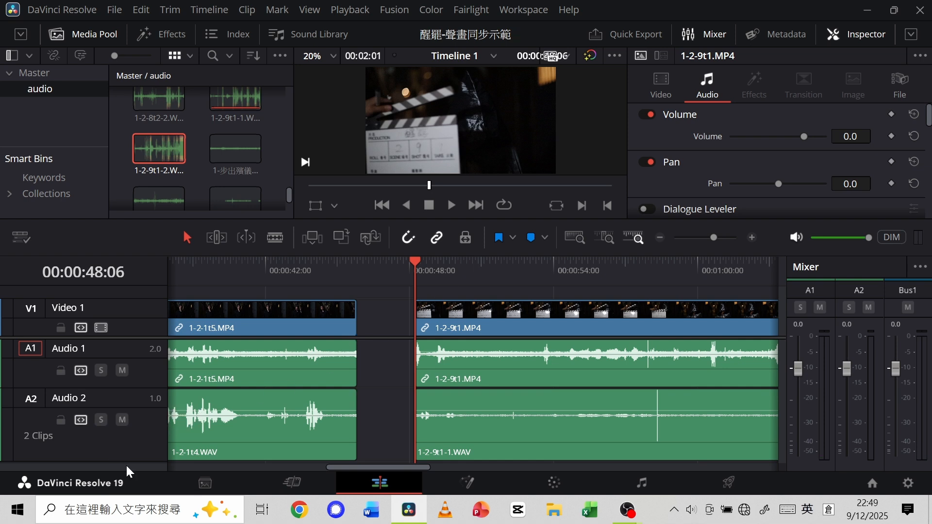
drag(129, 460, 138, 433)
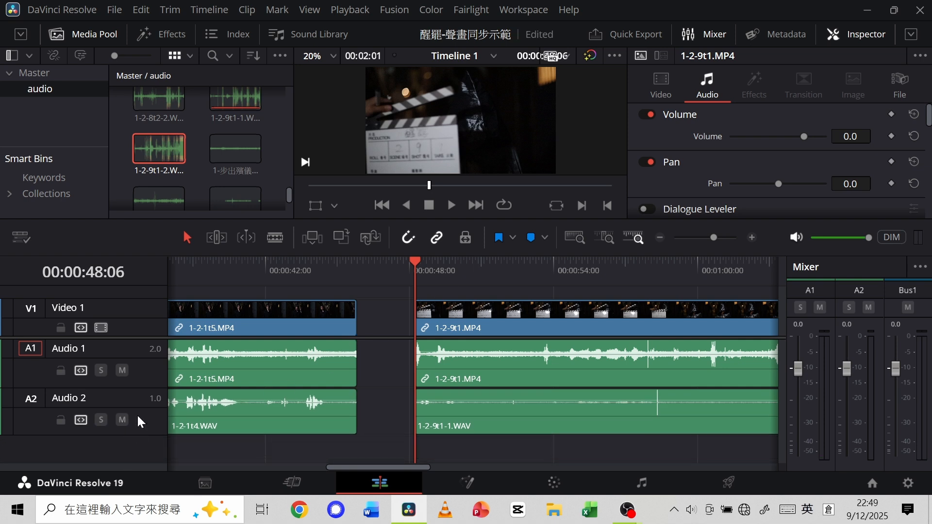
drag(146, 386, 148, 375)
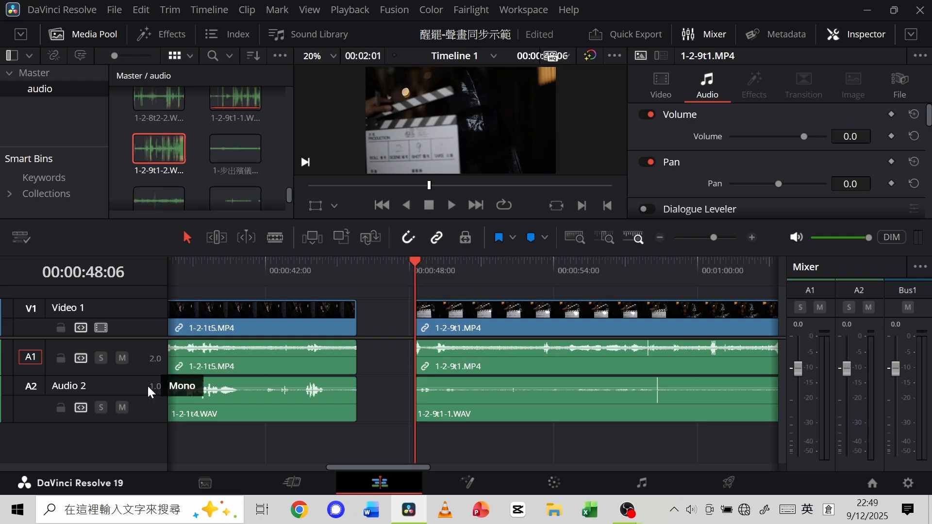
drag(141, 417, 148, 408)
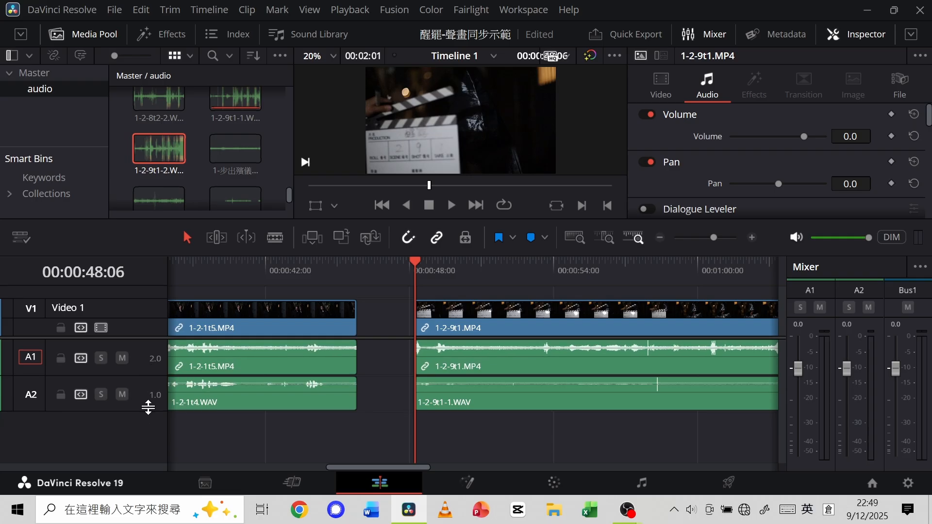
drag(157, 132, 420, 433)
Auto-align 1-2-9t1.MP4 with 1-2-9t1-1.WAV and 1-2-9t1-2.WAV by waveform, using track number 1.
drag(415, 261, 505, 275)
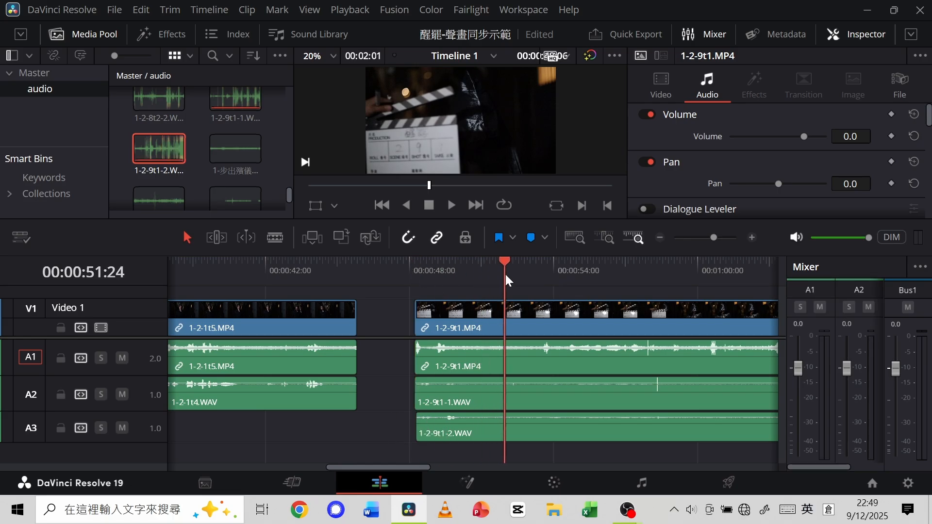
drag(409, 467, 437, 469)
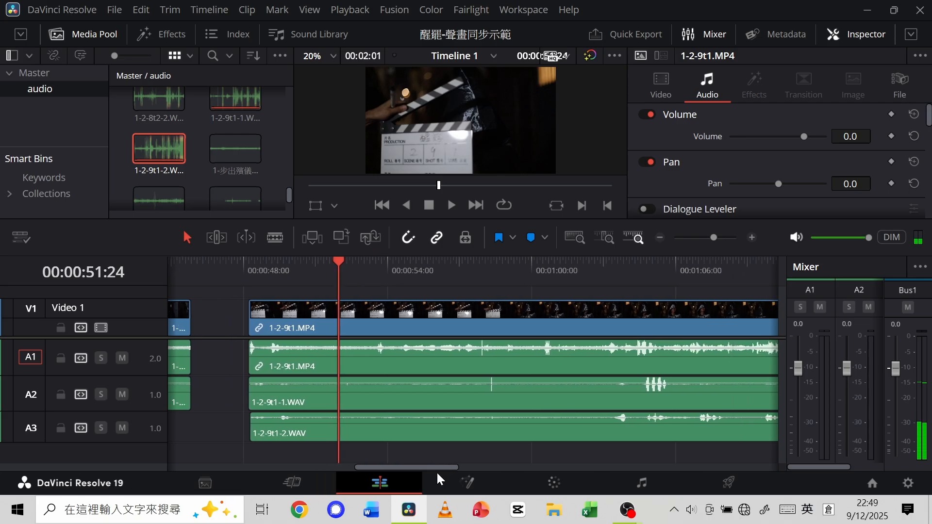
drag(339, 262, 481, 260)
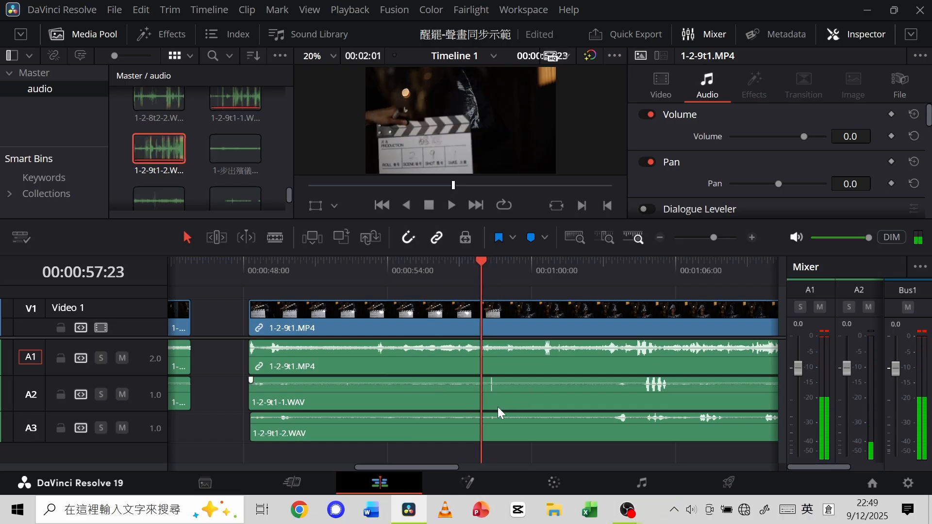
drag(545, 461, 477, 314)
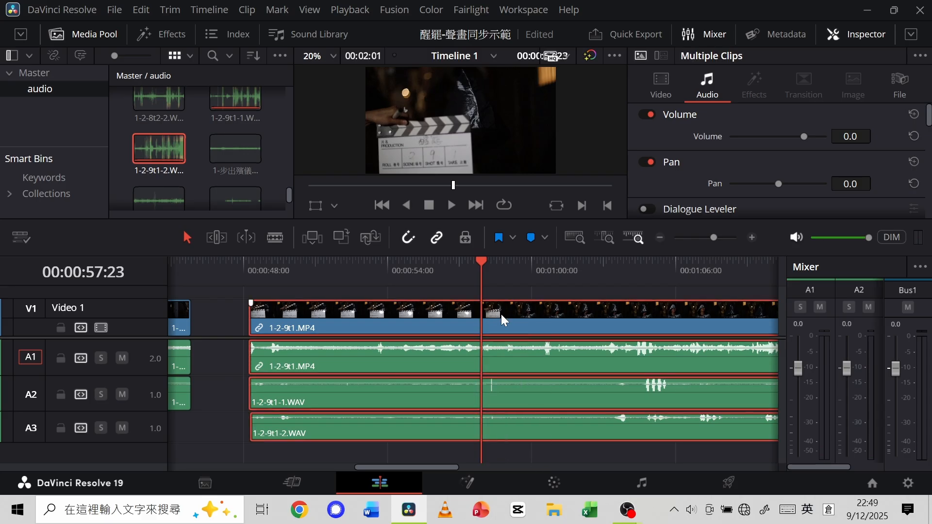
right_click(503, 317)
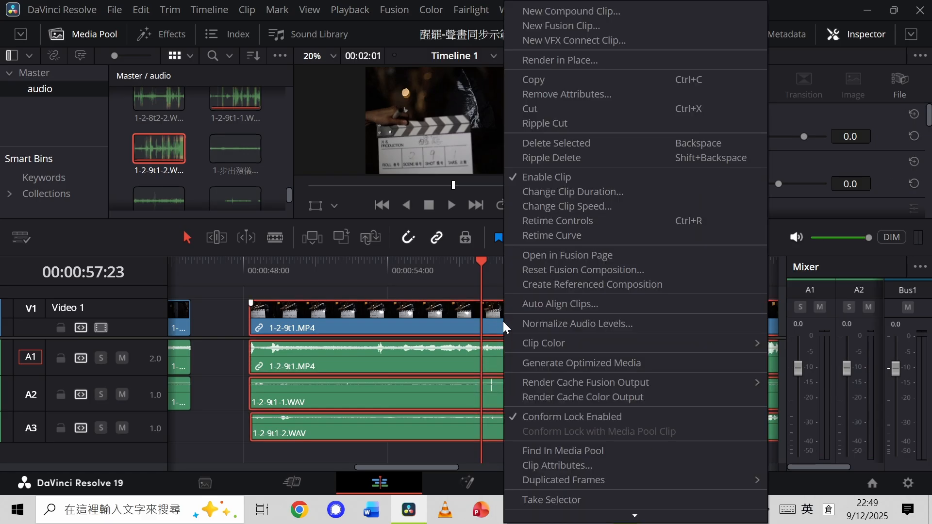
click(540, 304)
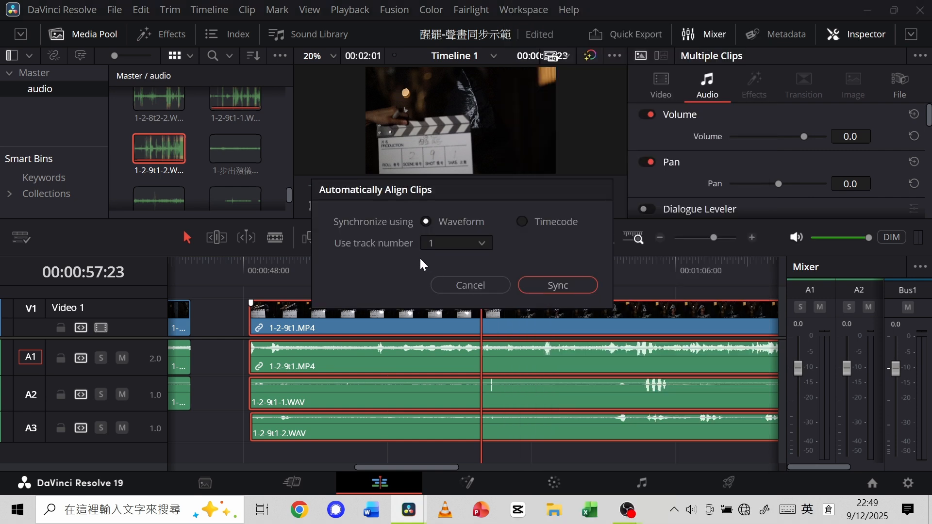
click(560, 287)
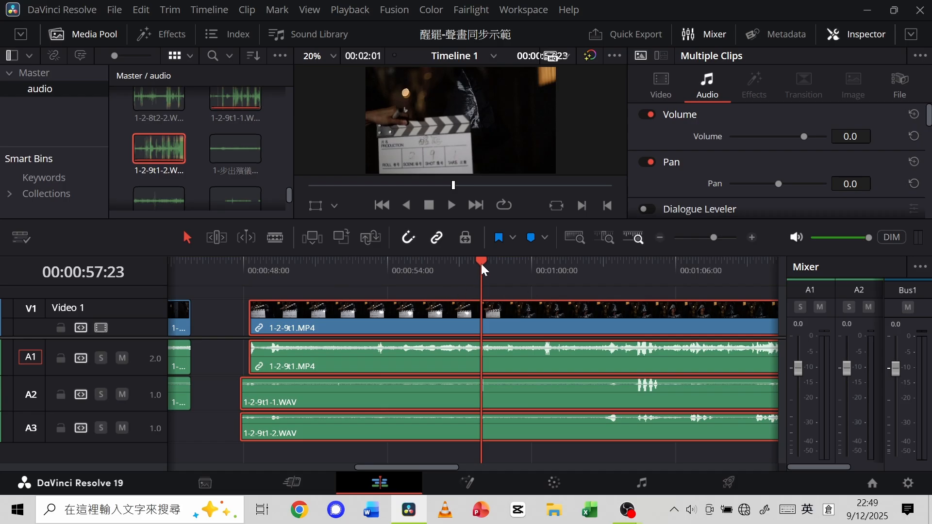
Mute Audio 1 and play the aligned clips from 00:01:00:05 to hear only the separate WAV recordings.
click(436, 281)
drag(437, 263, 537, 297)
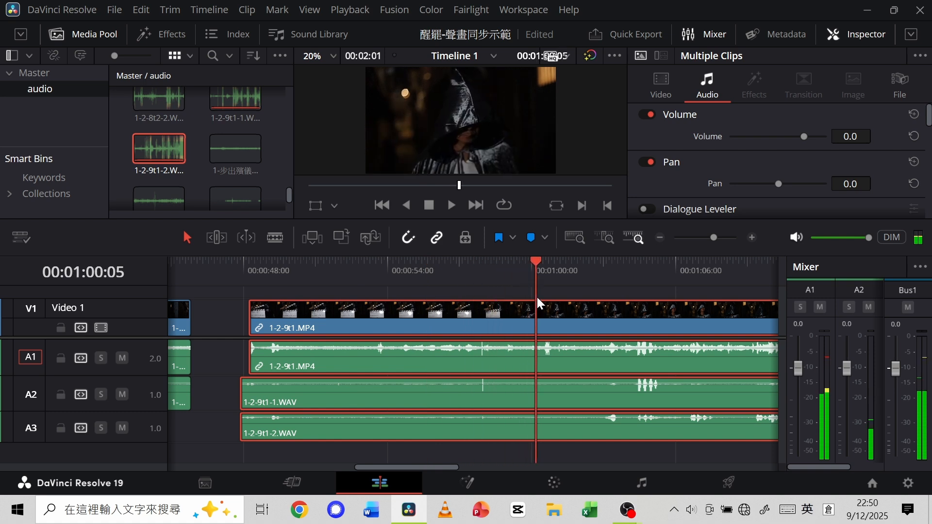
click(123, 357)
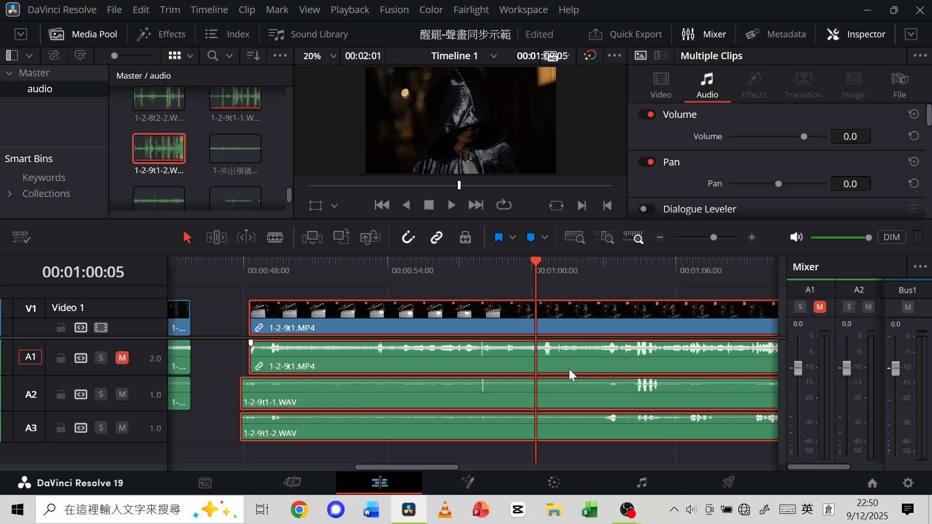
click(450, 208)
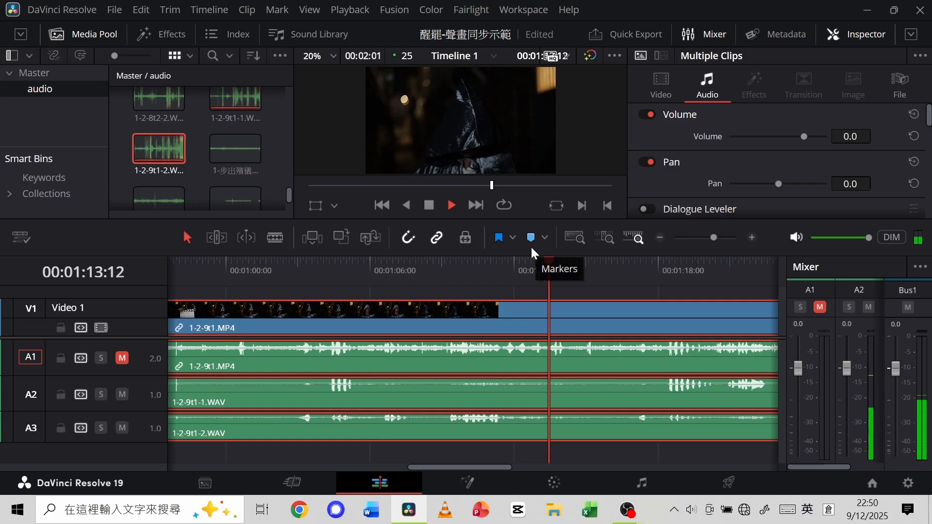
Split 1-2-9t1.MP4 and both WAV clips at 00:01:15:22 and ripple delete their opening clapperboard segments.
key(space)
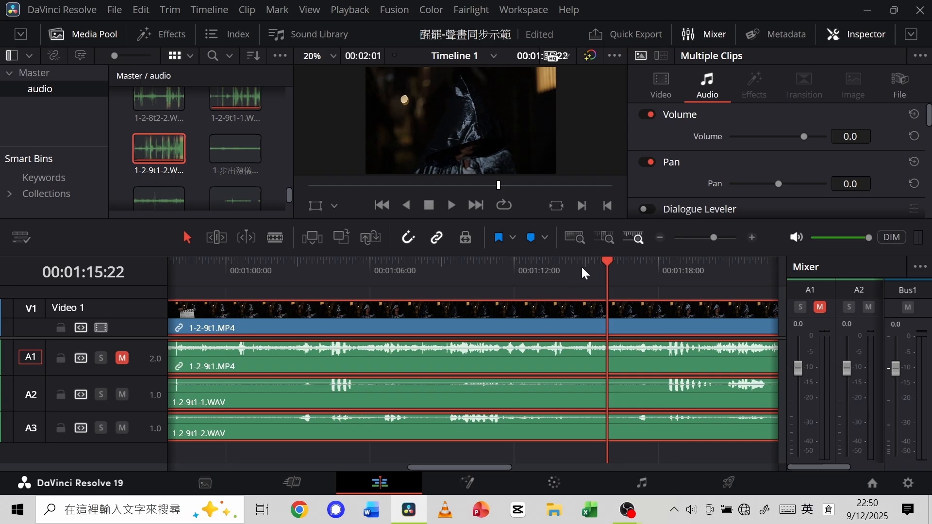
key(ctrl+b)
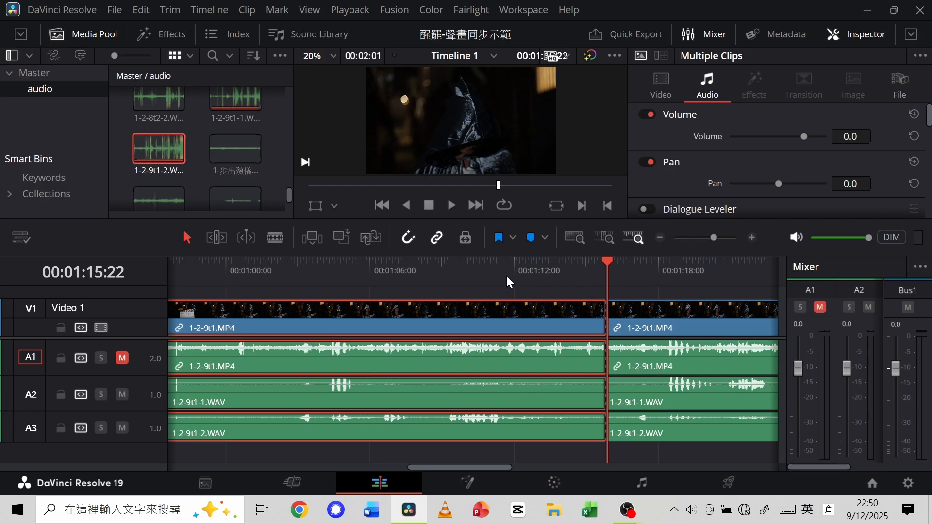
key(Delete)
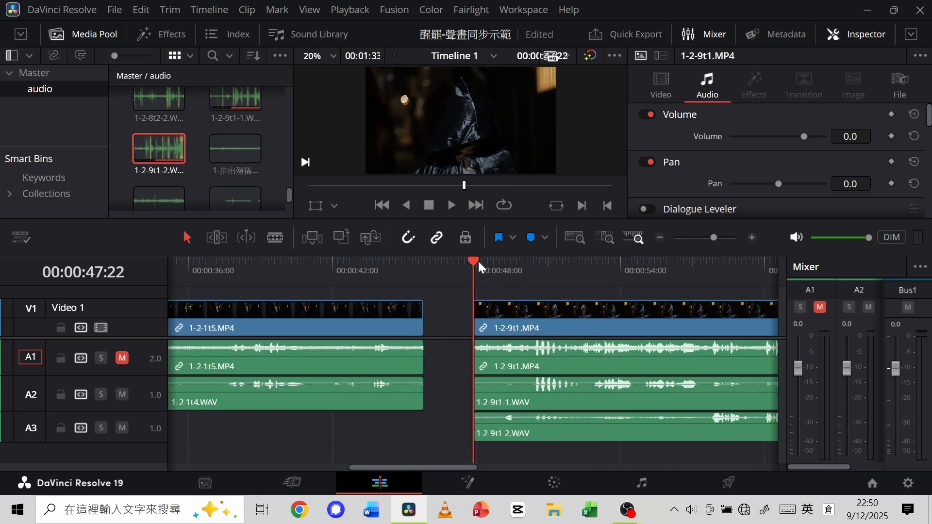
Play the trimmed 1-2-9t1 clips from 00:00:49:09 and from 00:01:11:24 to check the sync and the ending.
drag(474, 261, 510, 268)
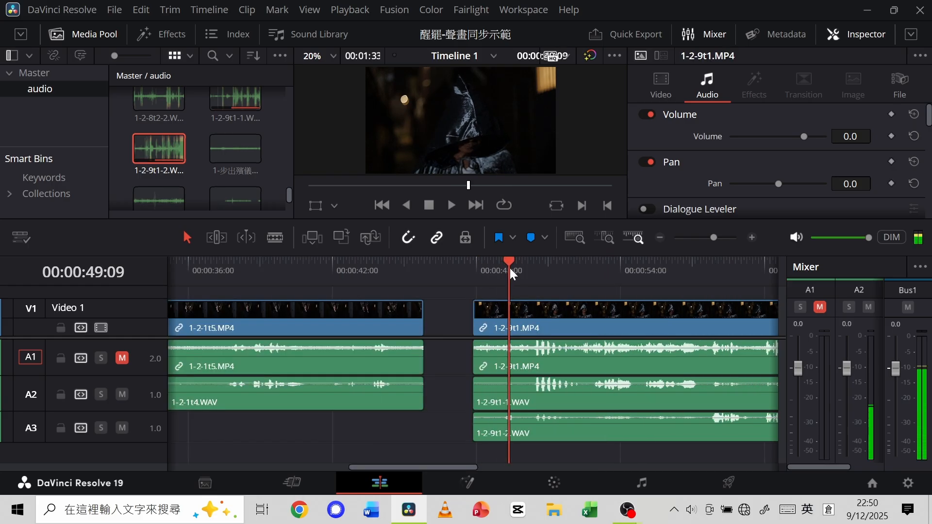
key(space)
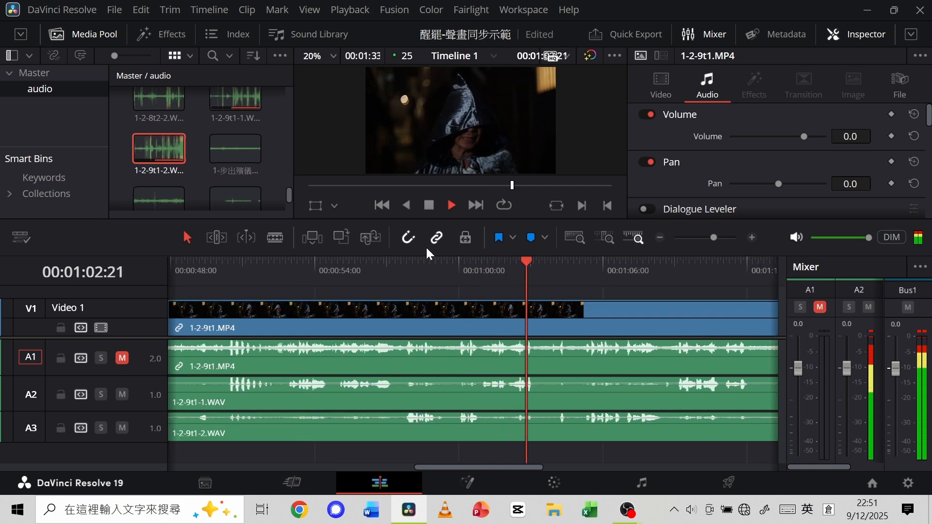
click(429, 205)
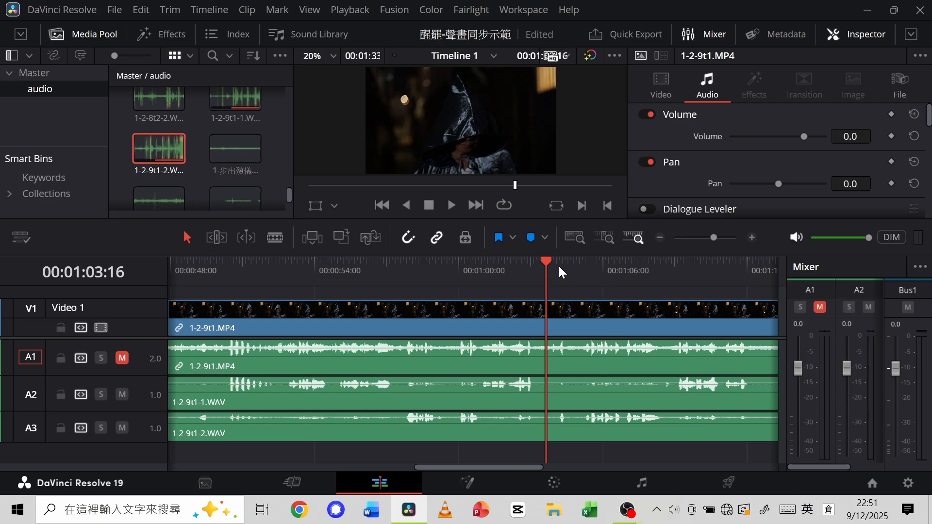
drag(716, 237, 706, 237)
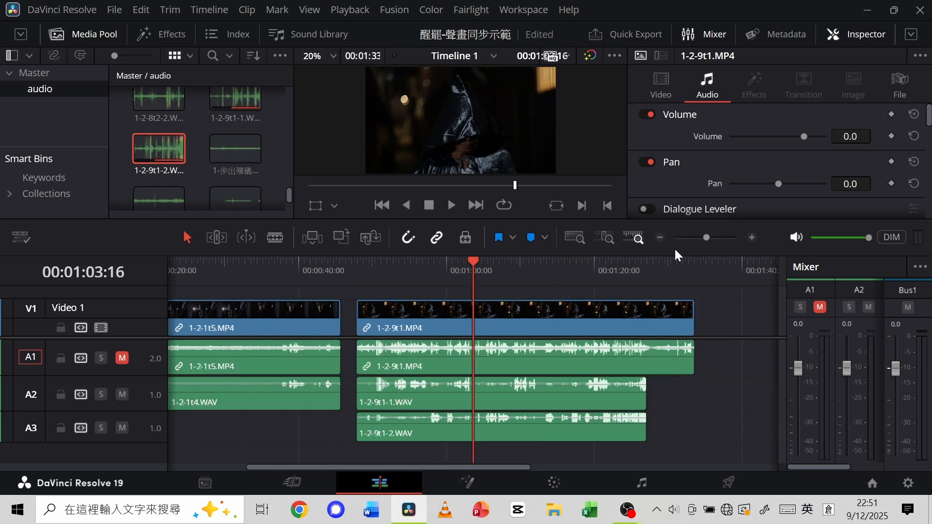
drag(474, 260, 535, 266)
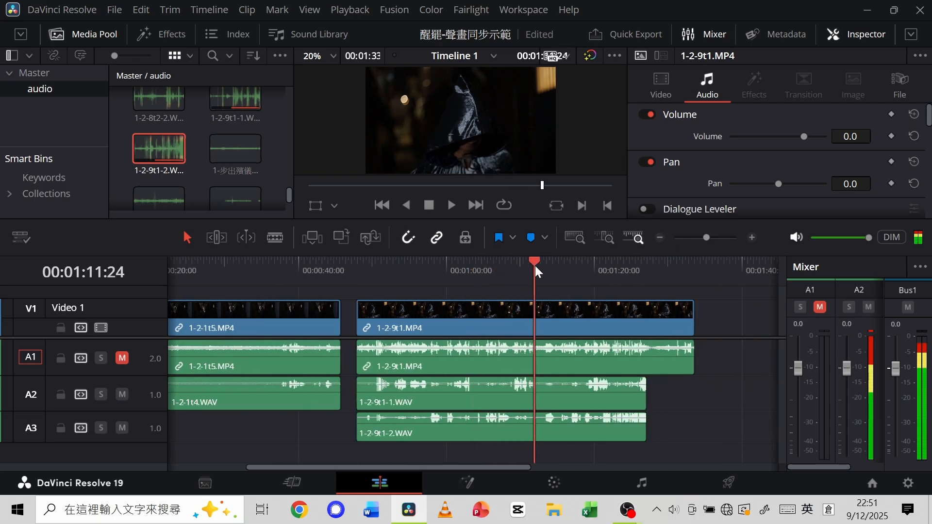
key(space)
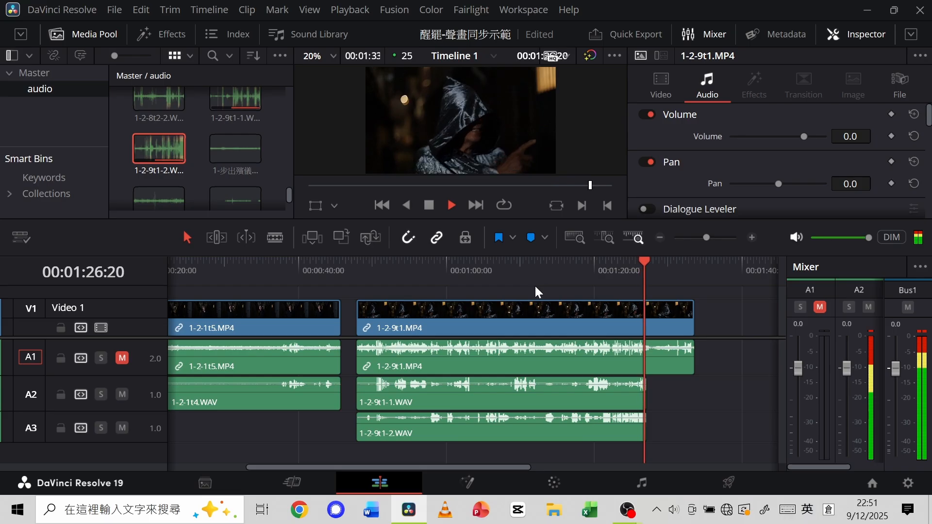
key(space)
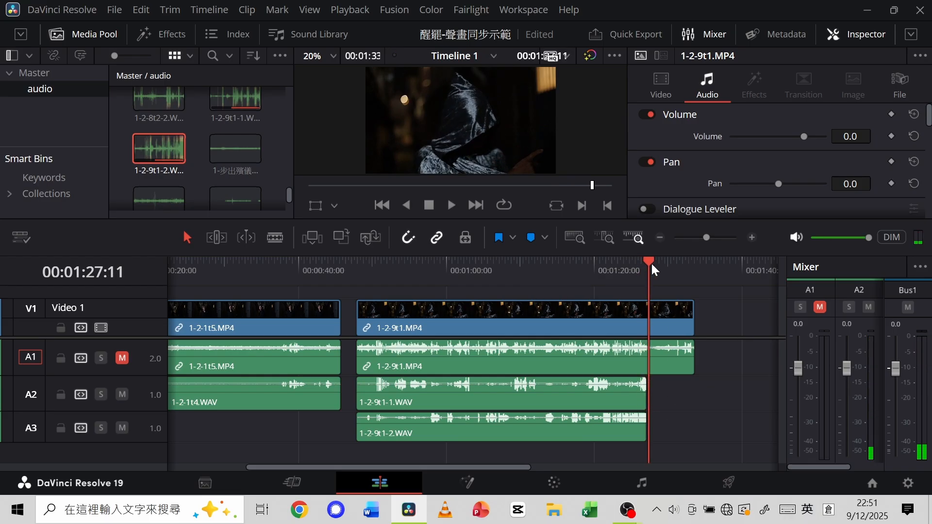
Split at 00:01:27:03 and delete the end segment of 1-2-9t1.MP4 with its linked audio.
drag(651, 263, 645, 263)
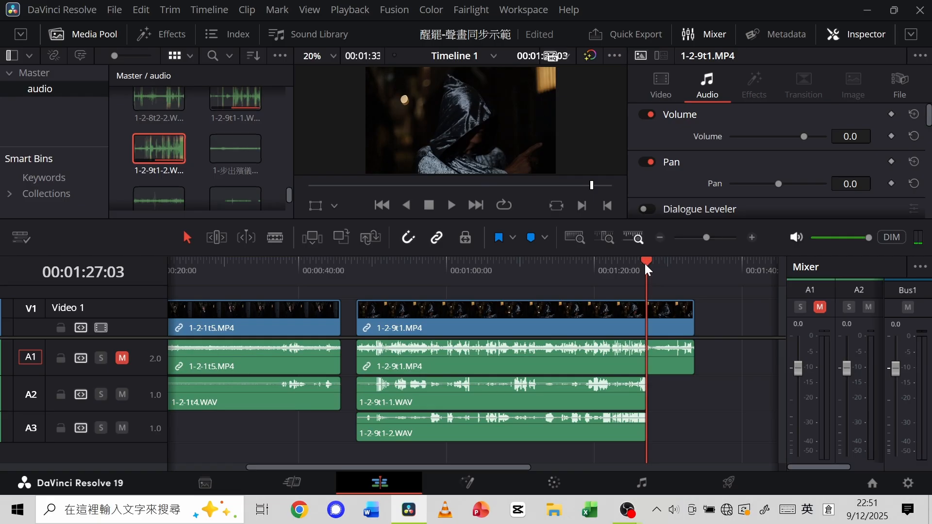
key(ctrl+b)
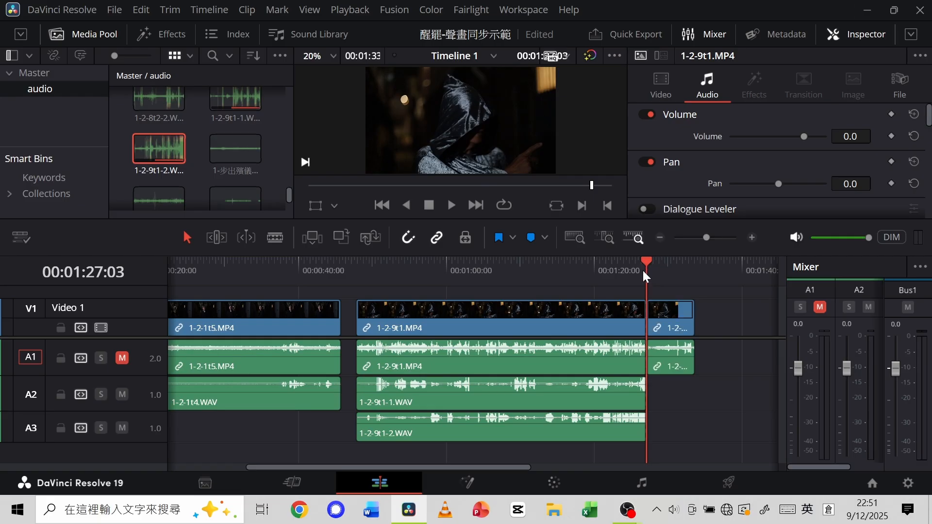
click(669, 330)
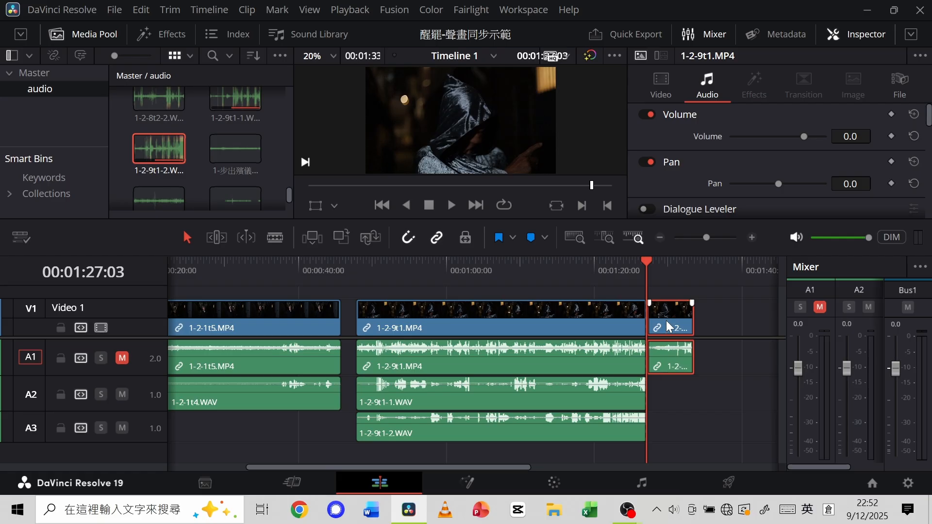
key(Delete)
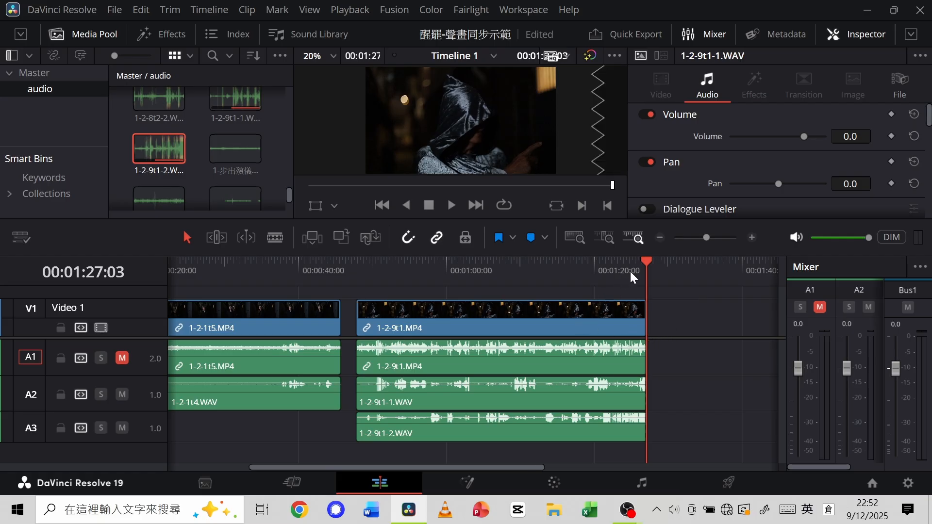
Play the middle of the synchronised 1-2-9t1 clips from about 00:01:06 to review both WAV recordings against the picture.
drag(647, 261, 500, 304)
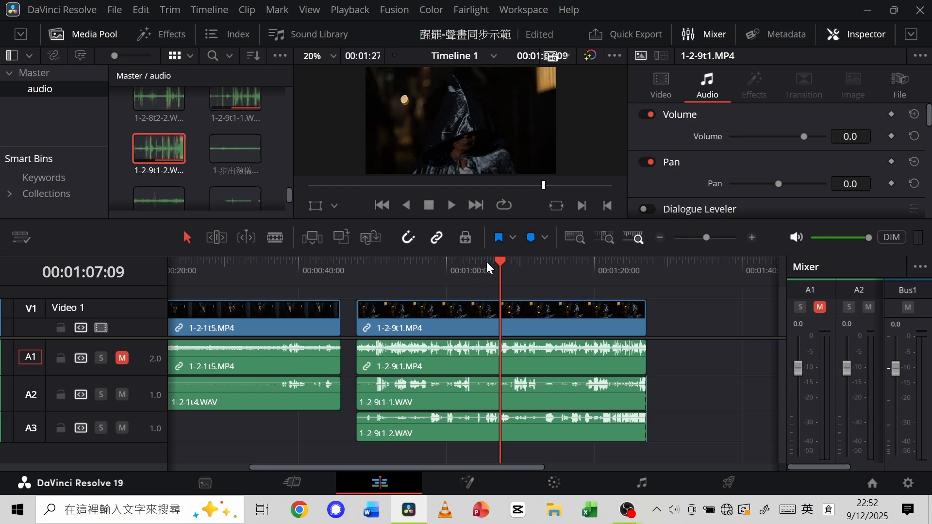
drag(498, 260, 494, 284)
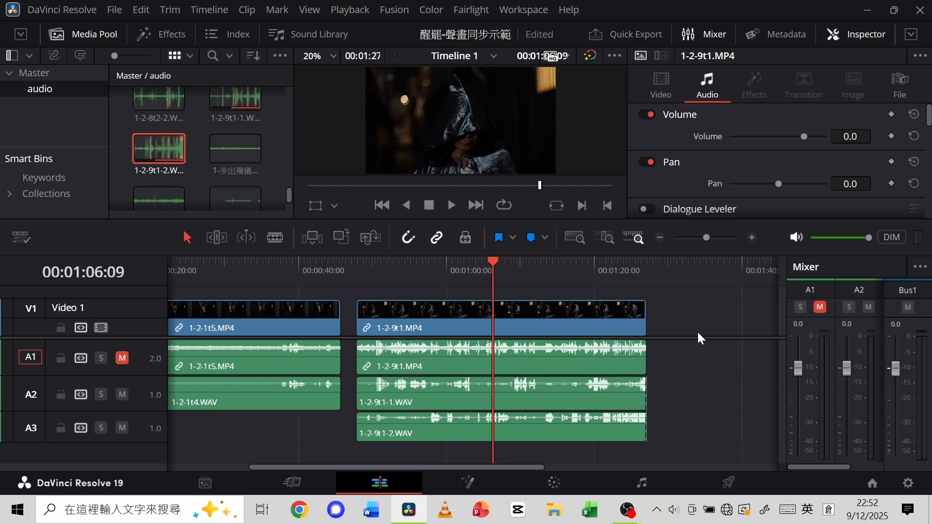
drag(496, 260, 489, 265)
click(453, 204)
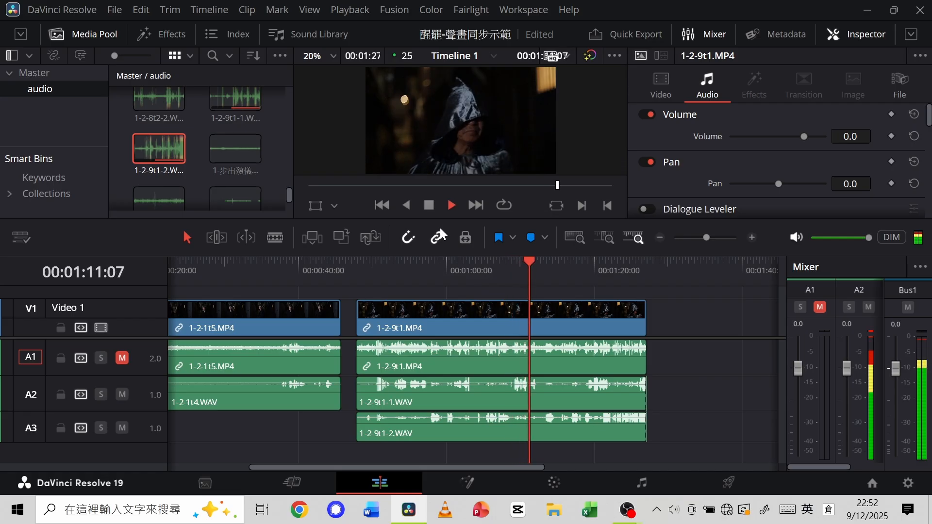
click(430, 208)
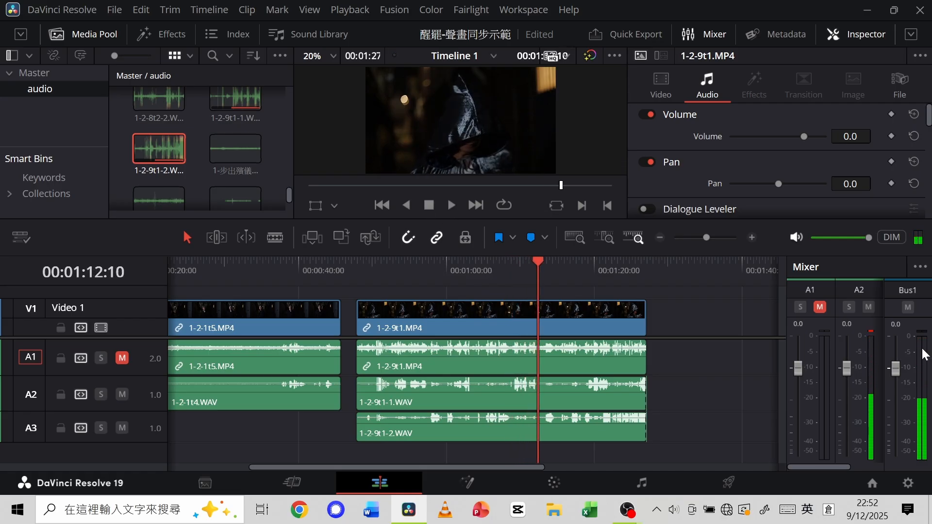
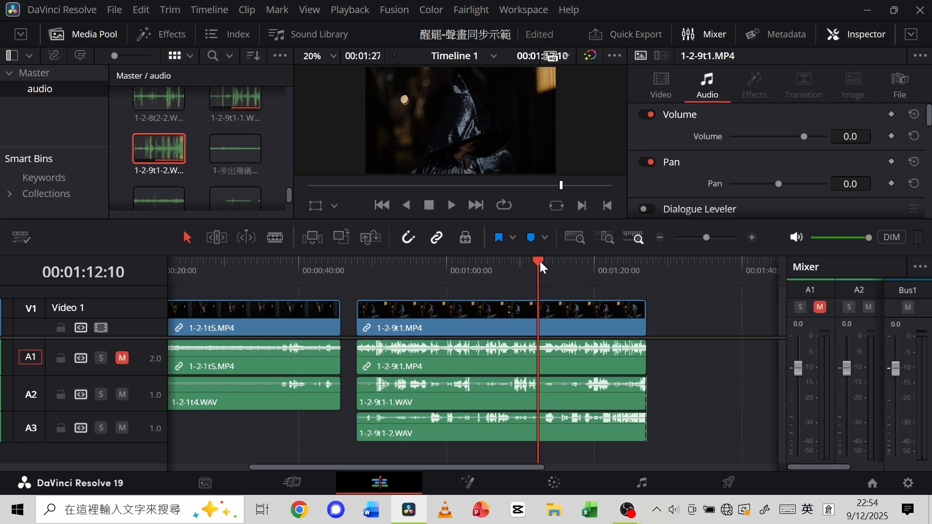
Widen the mixer to include track A3 and play the 1-2-9t1 clips from 00:01:16:00 to check the WAV levels.
drag(540, 261, 597, 260)
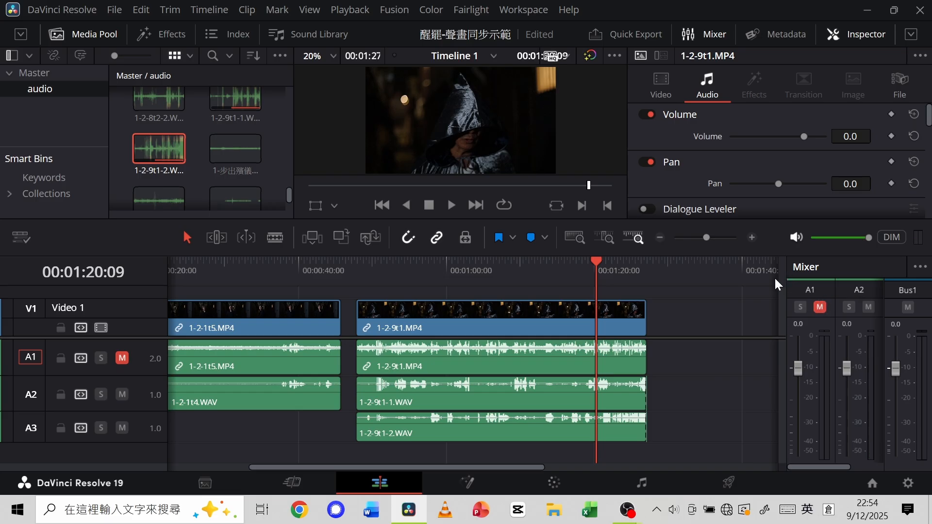
drag(790, 270, 720, 281)
drag(590, 260, 565, 261)
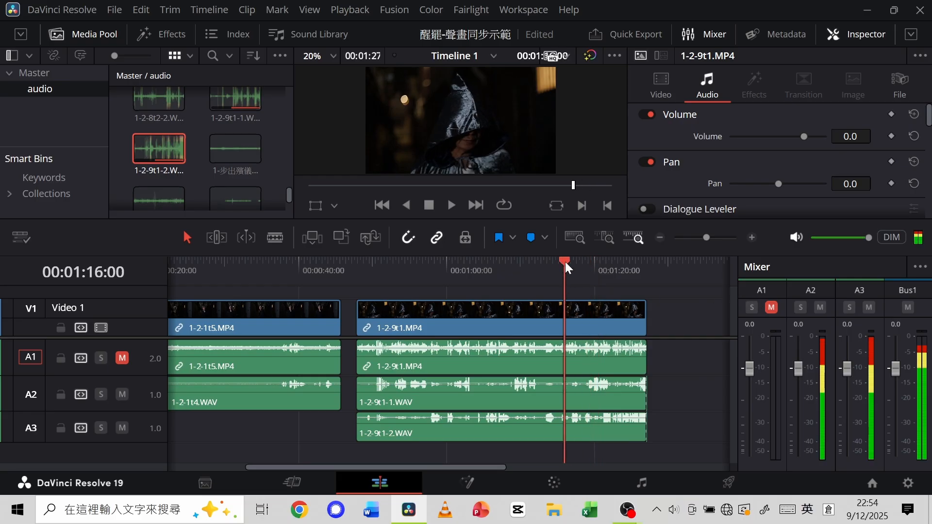
click(452, 205)
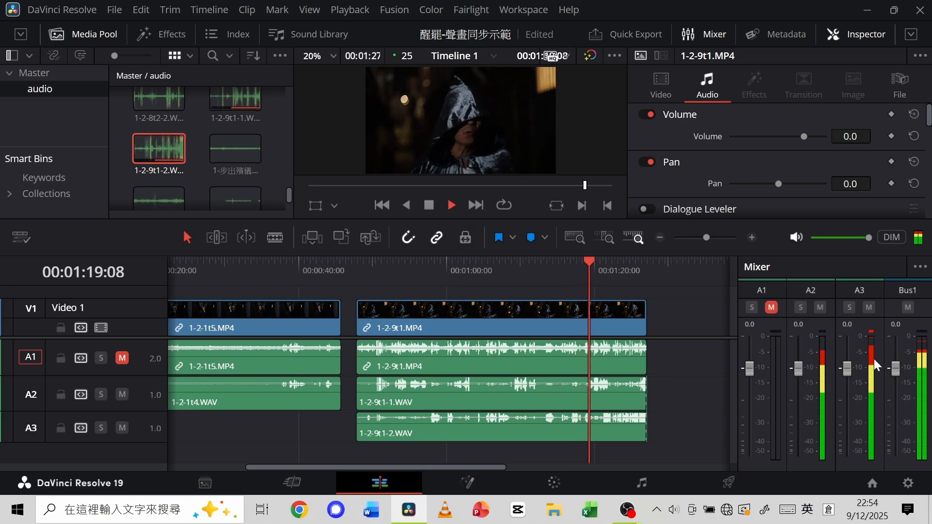
click(427, 208)
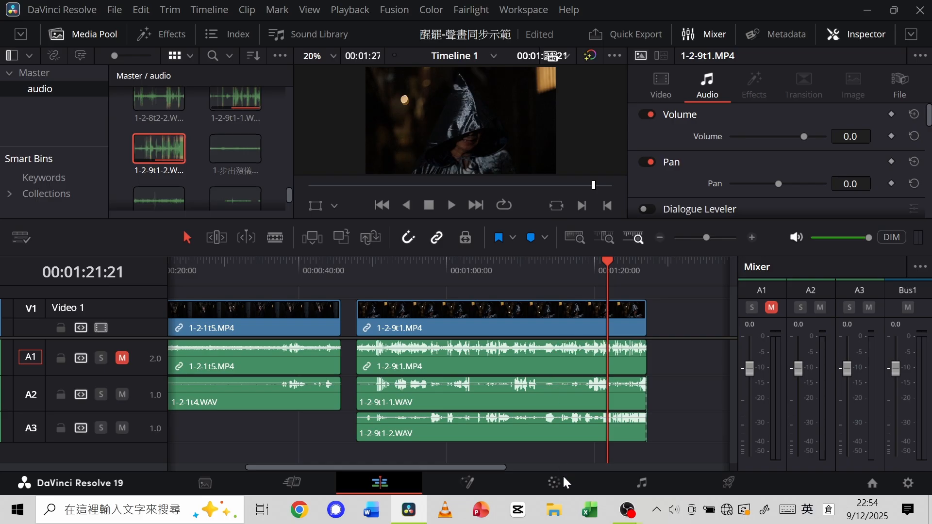
Switch to the Fairlight page and show the Fairlight FX list at full height with the Media Pool hidden.
click(643, 484)
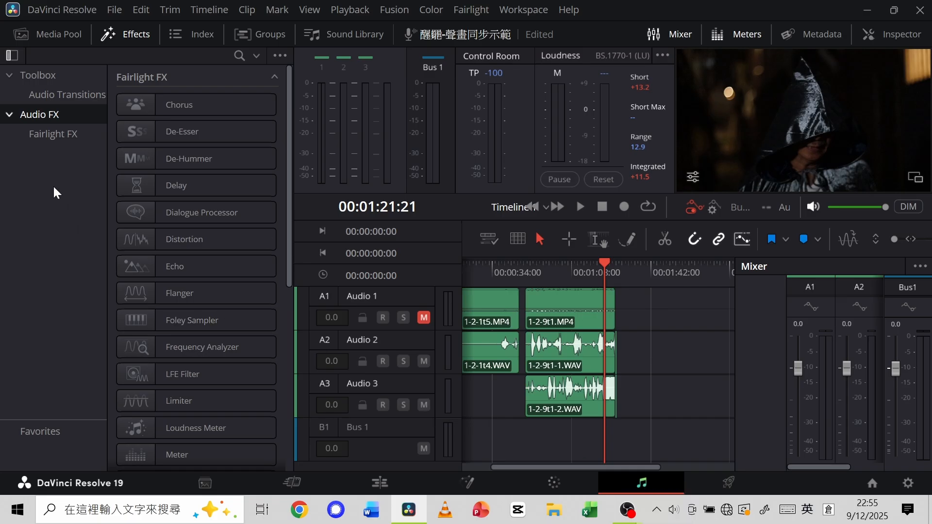
click(60, 32)
click(60, 32)
click(61, 32)
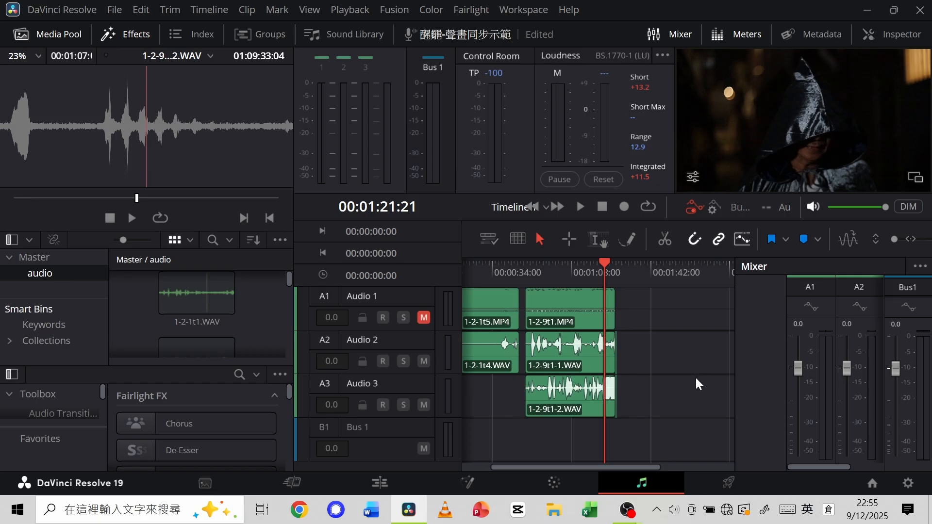
click(129, 31)
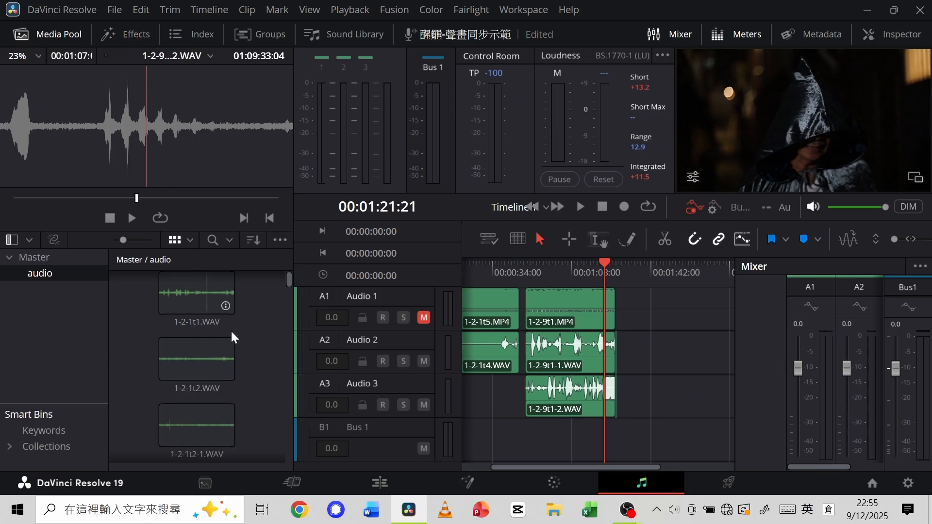
click(130, 35)
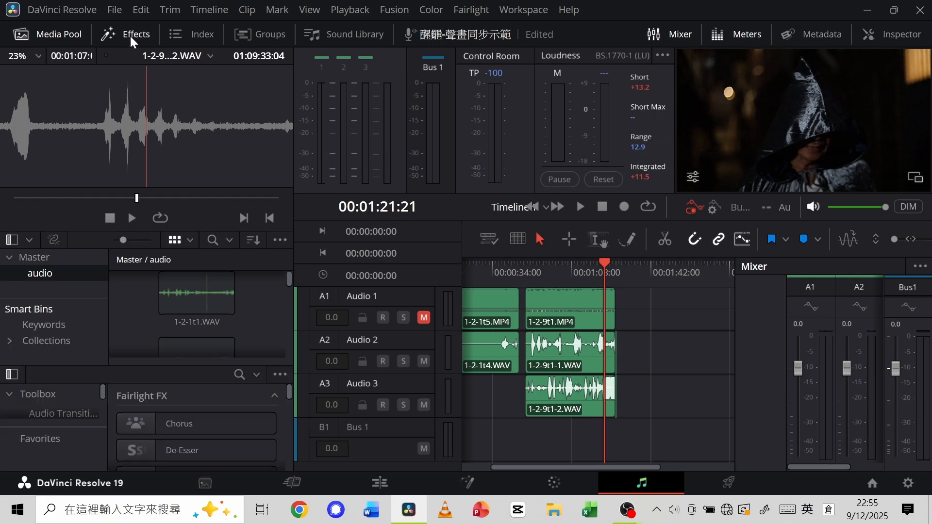
click(57, 34)
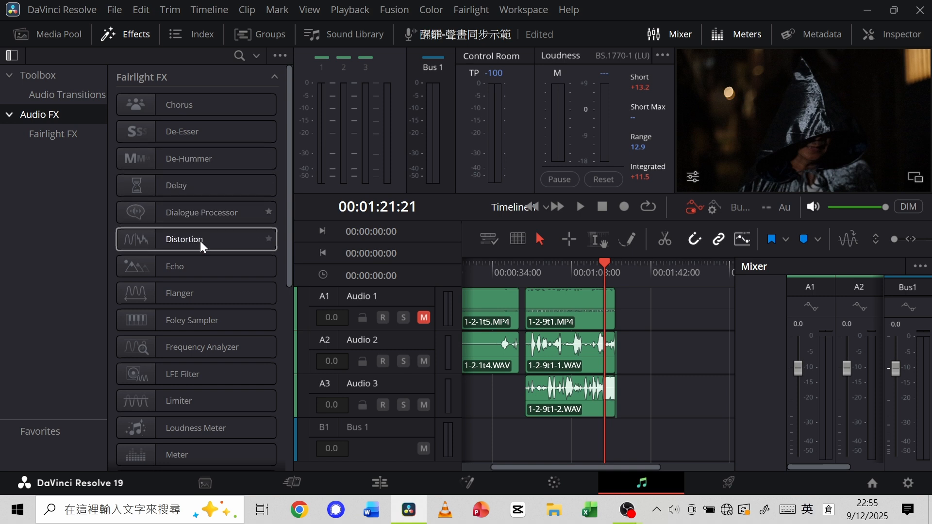
Apply the Limiter effect to 1-2-9t1-1.WAV on Audio 2 and lower its ceiling.
click(198, 405)
drag(197, 404, 550, 366)
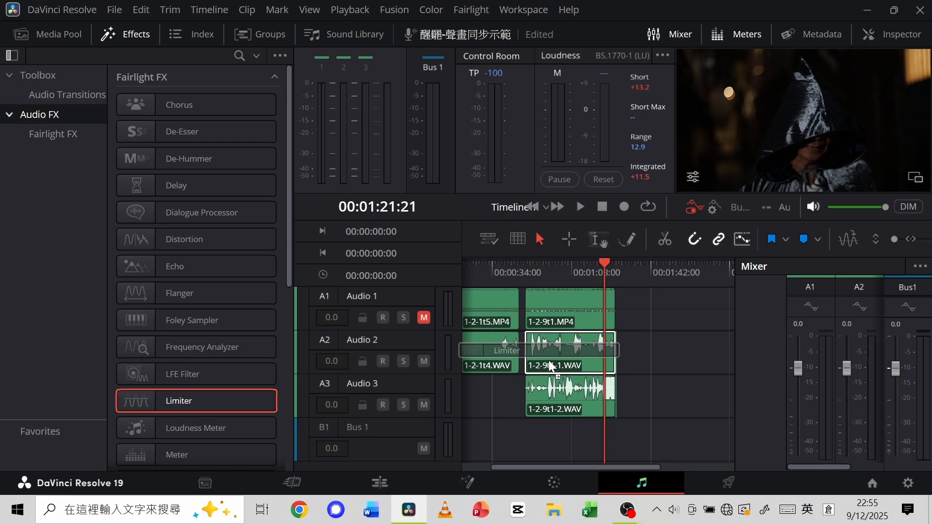
drag(550, 366, 550, 366)
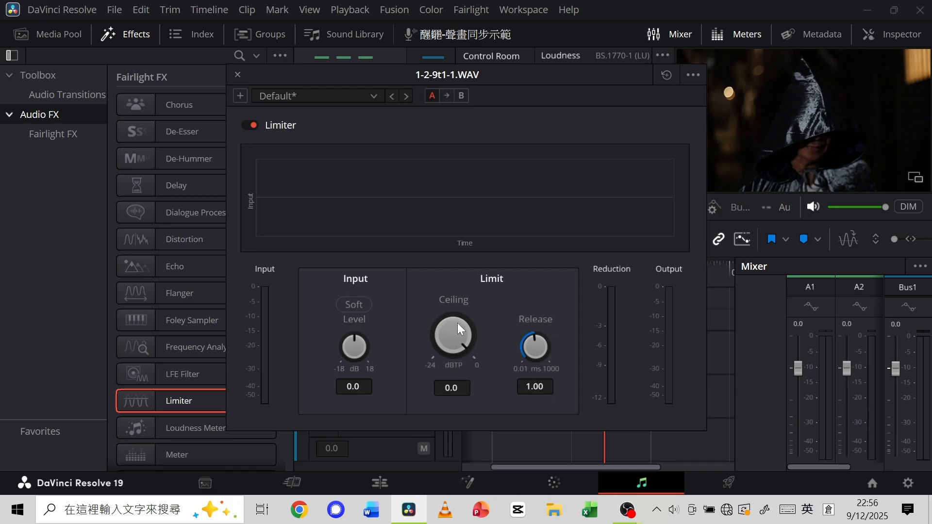
drag(458, 337, 371, 334)
click(238, 74)
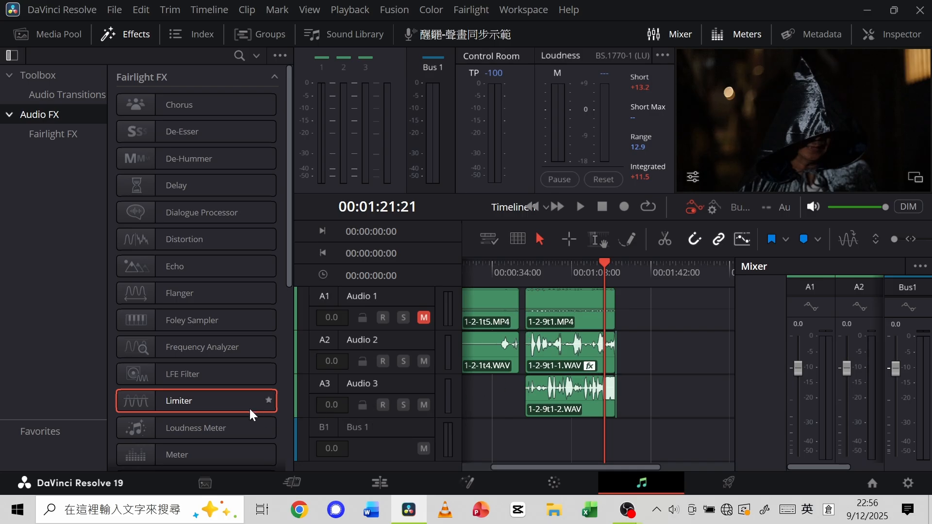
Apply the Limiter effect to 1-2-9t1-2.WAV on Audio 3 with a ceiling of -8.4 dBTP.
drag(246, 404, 558, 404)
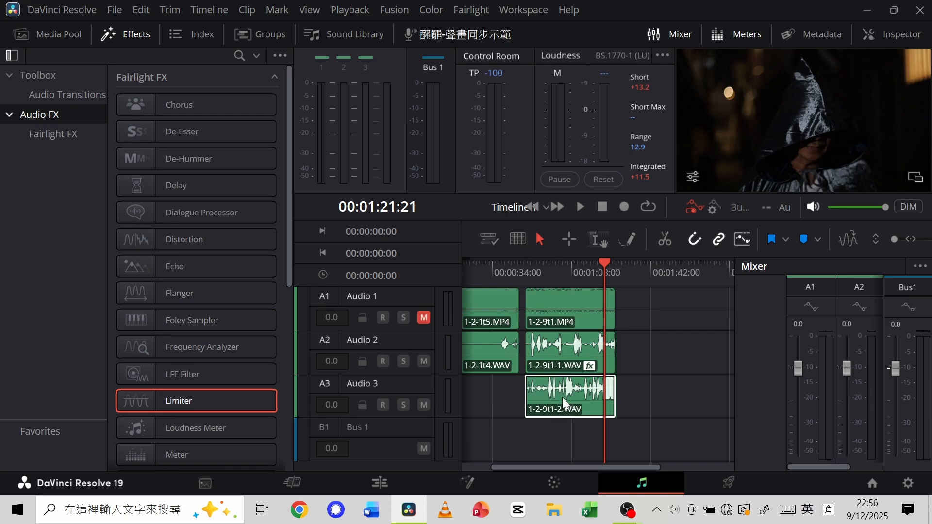
drag(464, 333, 362, 348)
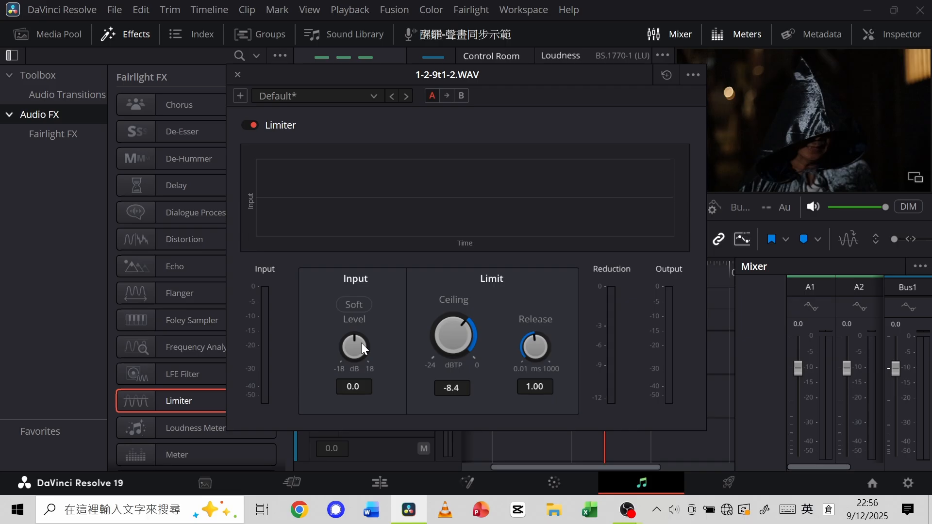
click(236, 74)
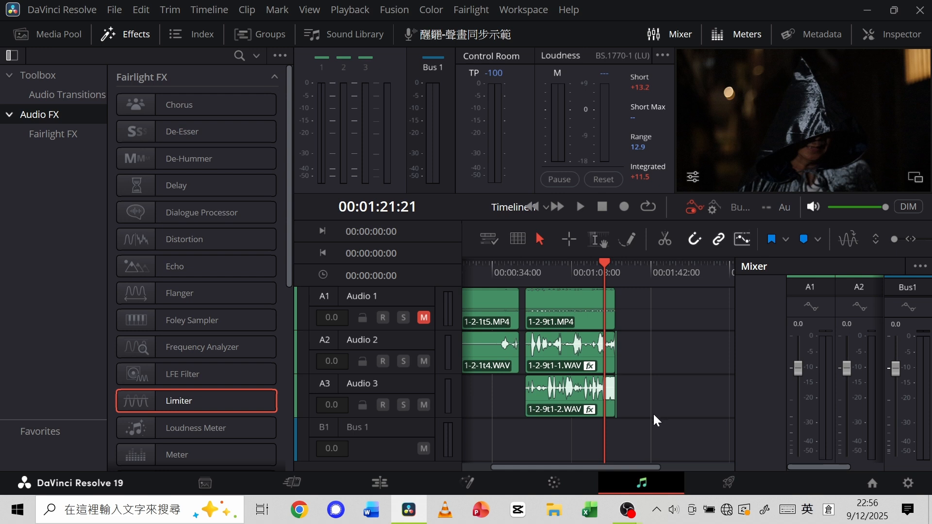
Undo the separately added Limiters on both 1-2-9t1 WAV clips and save the project.
key(ctrl+z)
key(ctrl+z)
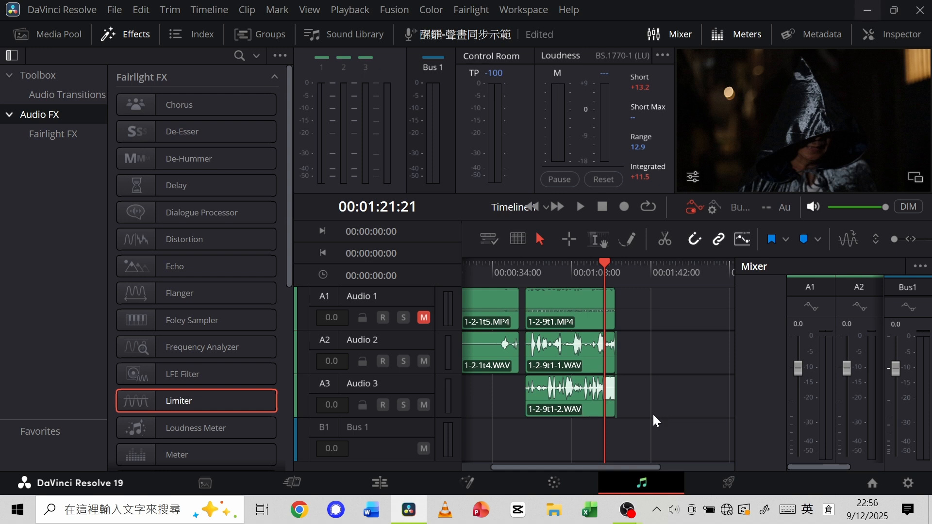
key(ctrl+s)
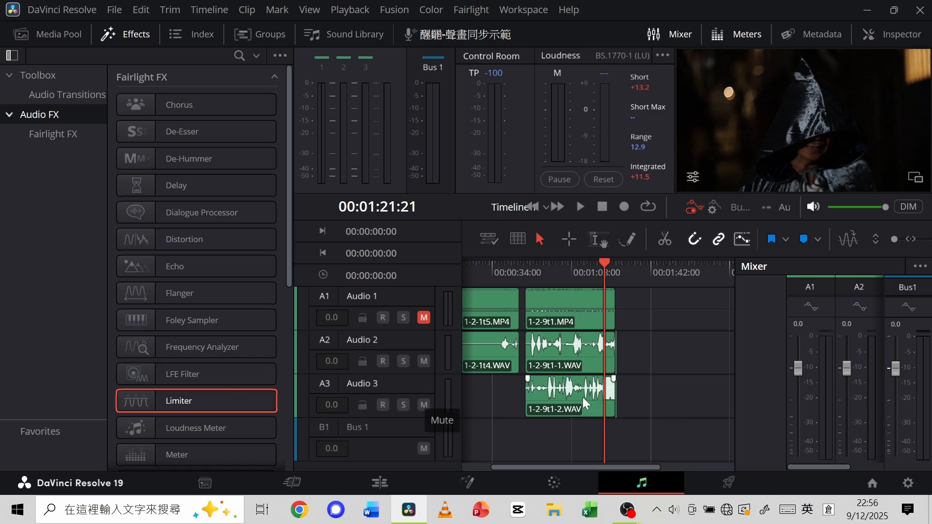
Apply the Limiter to both 1-2-9t1 WAV clips at once, setting the ceiling to -7.2 dBTP for 1-2-9t1-2.WAV.
drag(654, 402, 577, 353)
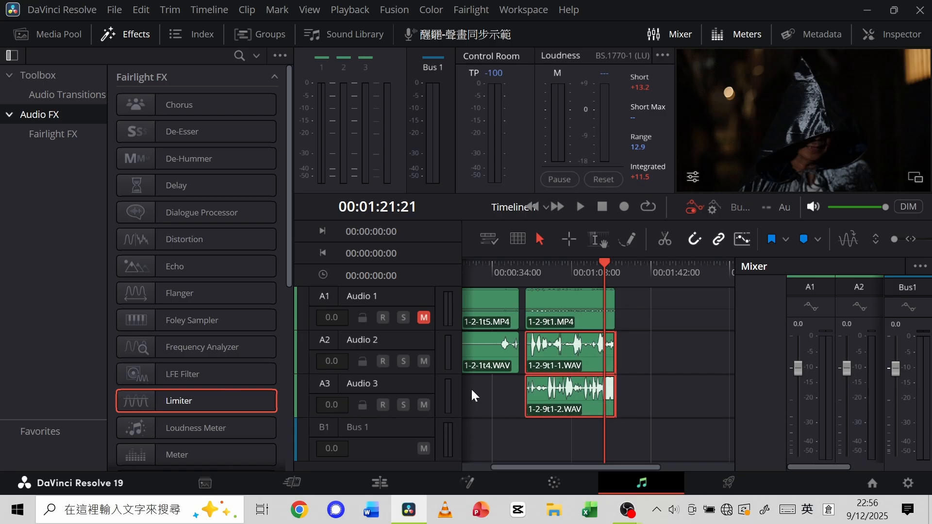
drag(267, 401, 589, 360)
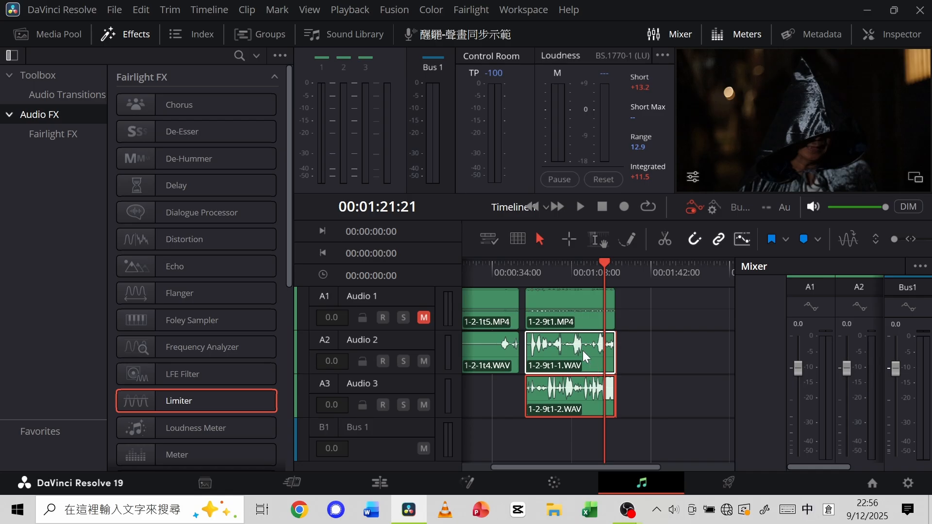
drag(459, 352, 370, 350)
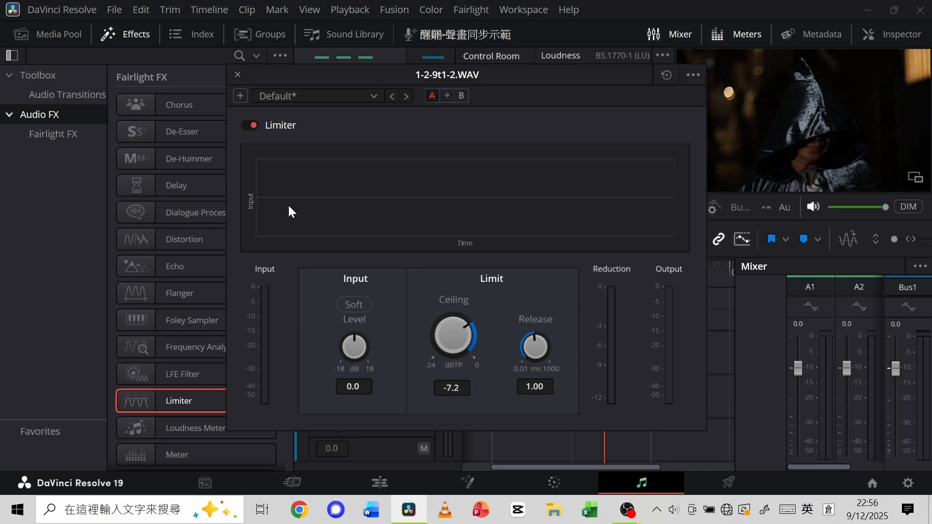
click(237, 75)
click(236, 75)
click(237, 75)
click(237, 75)
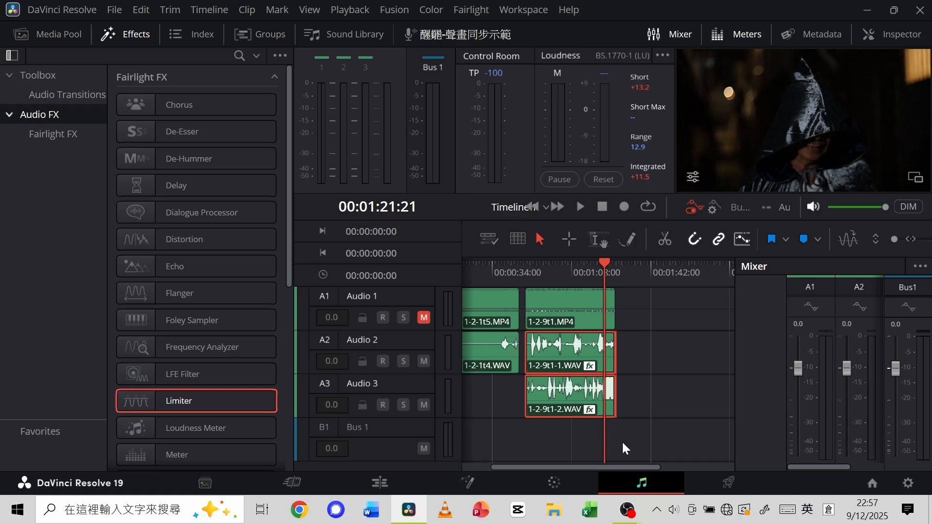
Return to the Edit page and play the clips from 00:01:15:01 to check the limited WAV levels.
click(379, 483)
drag(602, 263, 557, 272)
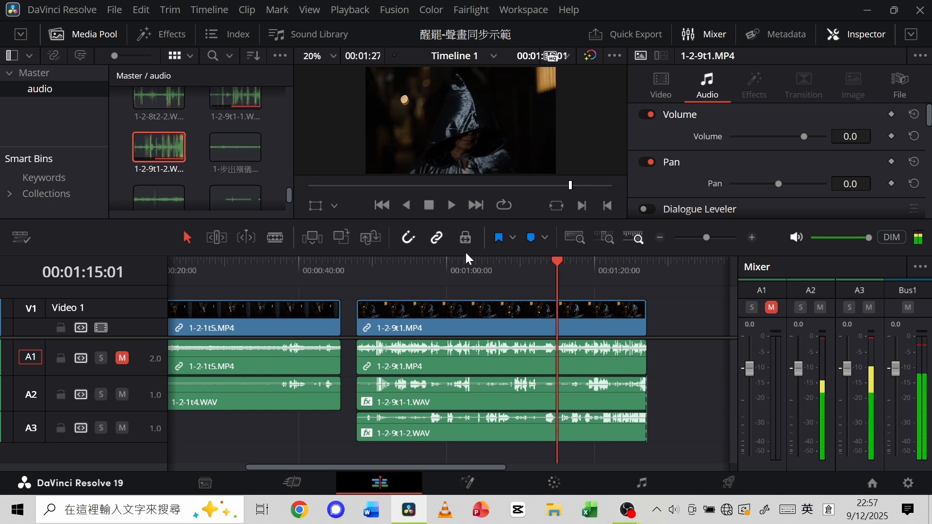
click(449, 205)
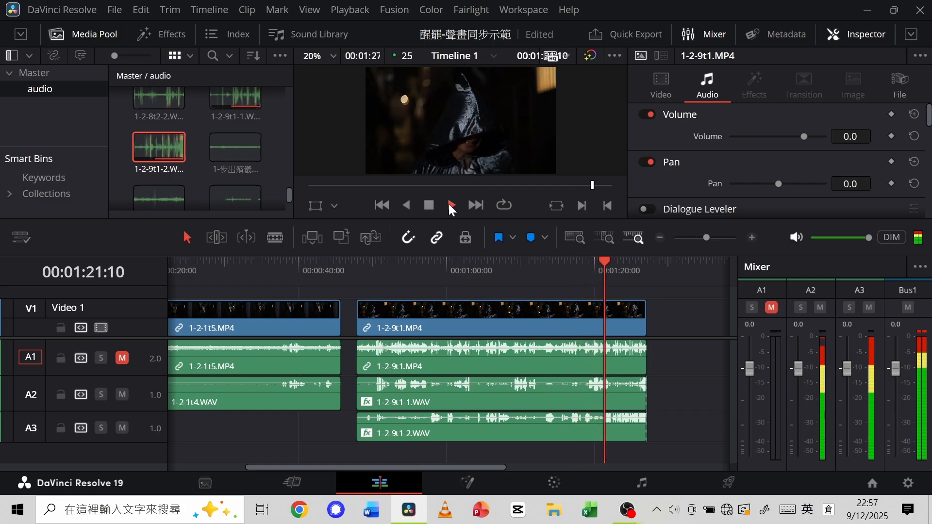
click(429, 204)
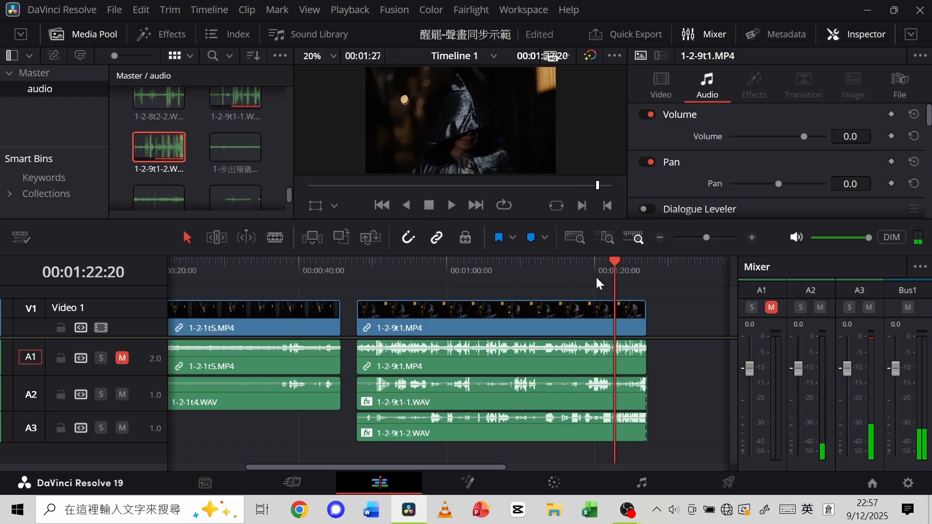
drag(613, 261, 600, 267)
click(488, 273)
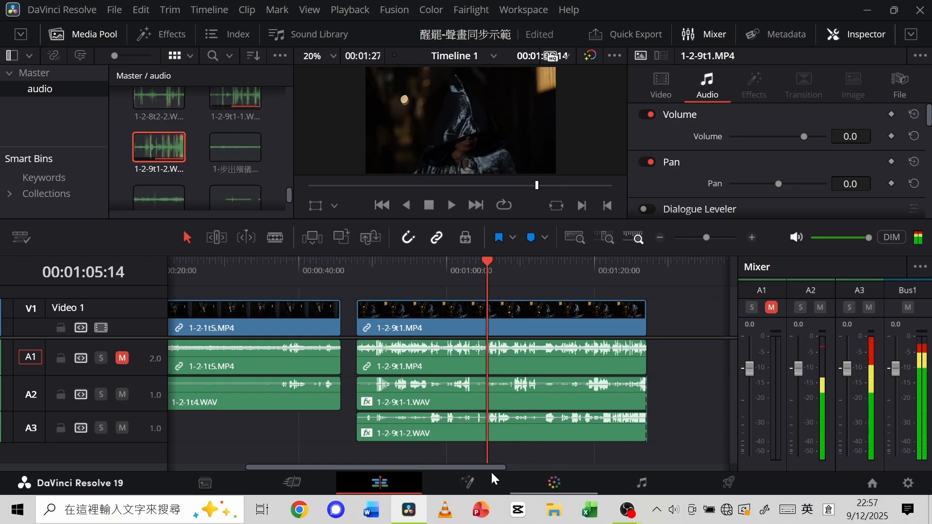
On the Fairlight page, undo the Limiters on both WAV clips and the earlier start and end trims of the 1-2-9t1 clips.
click(640, 483)
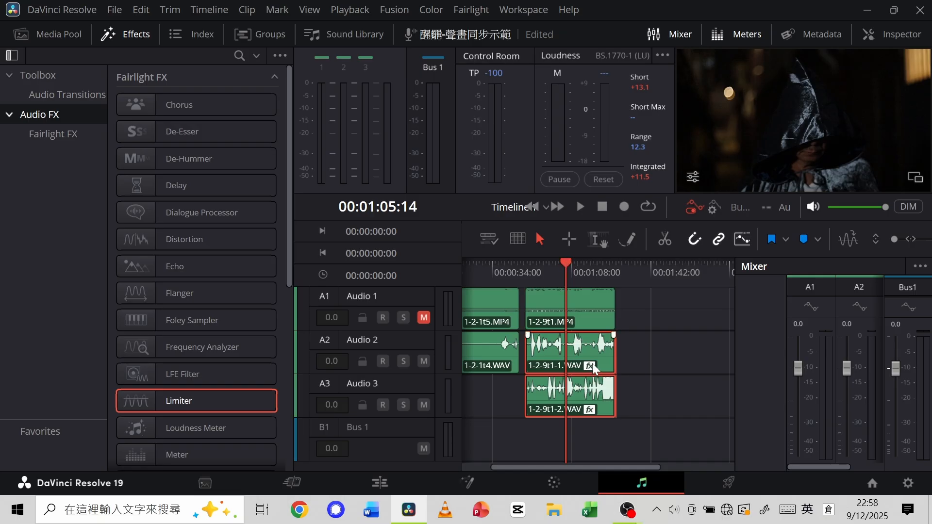
drag(246, 395, 305, 394)
key(ctrl+z)
key(ctrl+z)
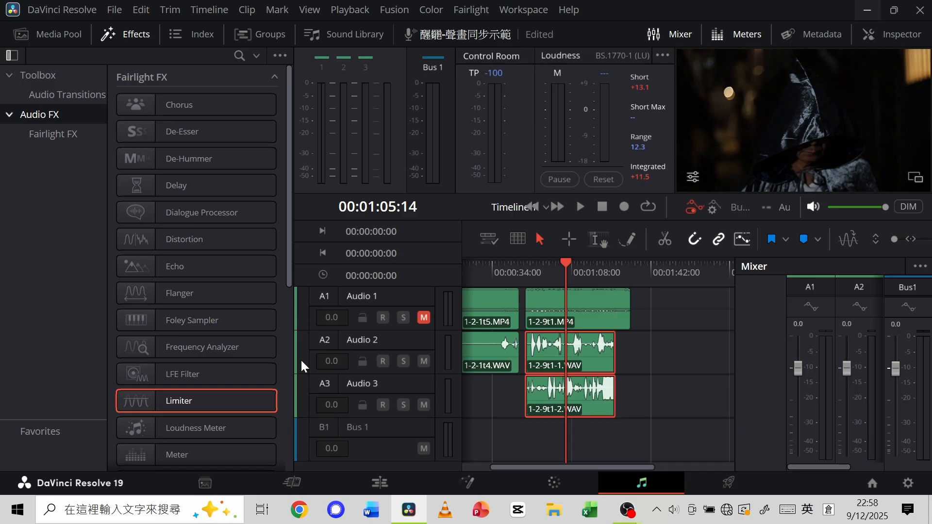
key(ctrl+z)
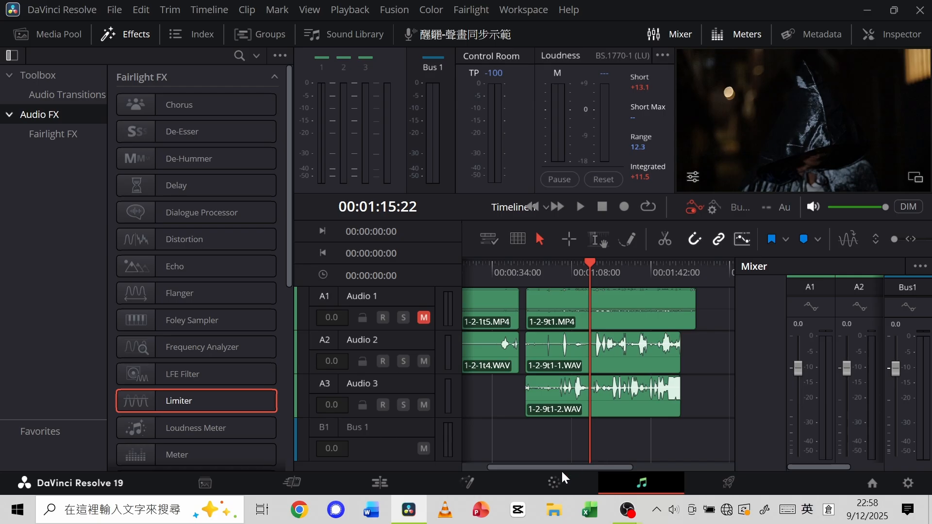
On the Edit page, split 1-2-9t1.MP4 and both WAV clips at about 00:00:59 and ripple delete their opening clapperboard segments.
click(382, 488)
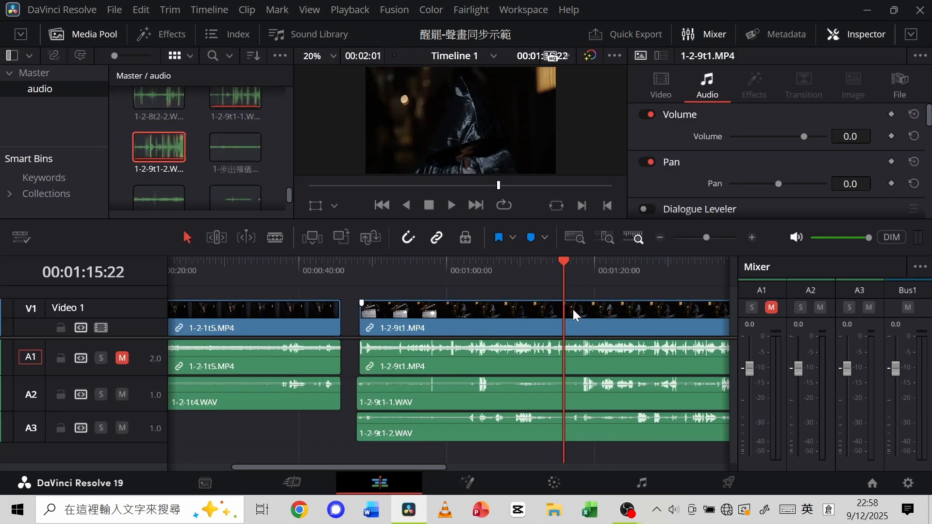
drag(564, 261, 461, 284)
key(ctrl+b)
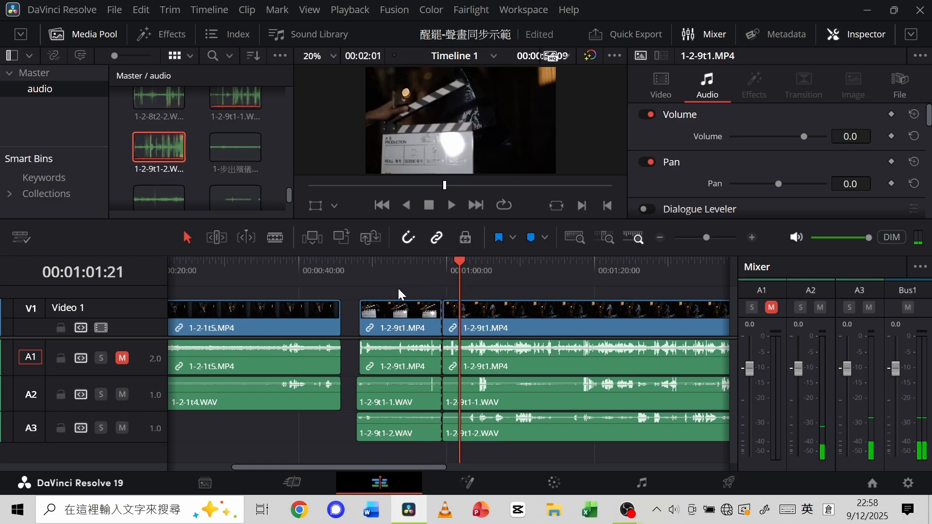
drag(344, 439, 390, 311)
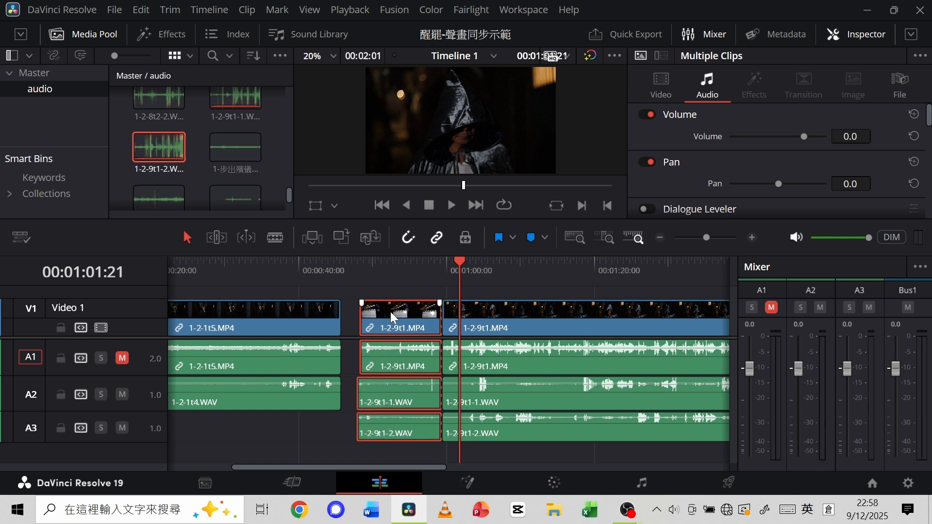
key(Delete)
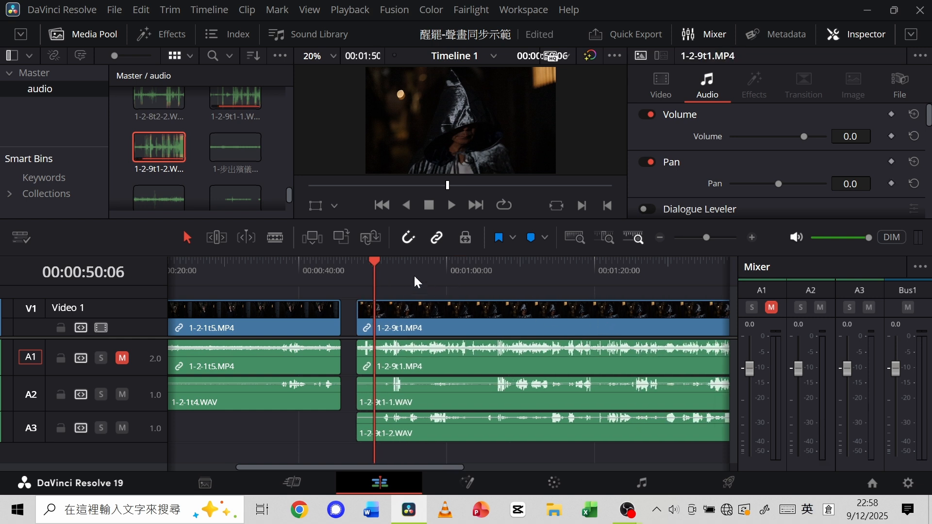
Split 1-2-9t1.MP4 at 00:01:43:14, where the WAV clips end, and delete its end segment with the linked audio.
drag(376, 262, 663, 273)
drag(456, 467, 496, 471)
drag(569, 260, 674, 257)
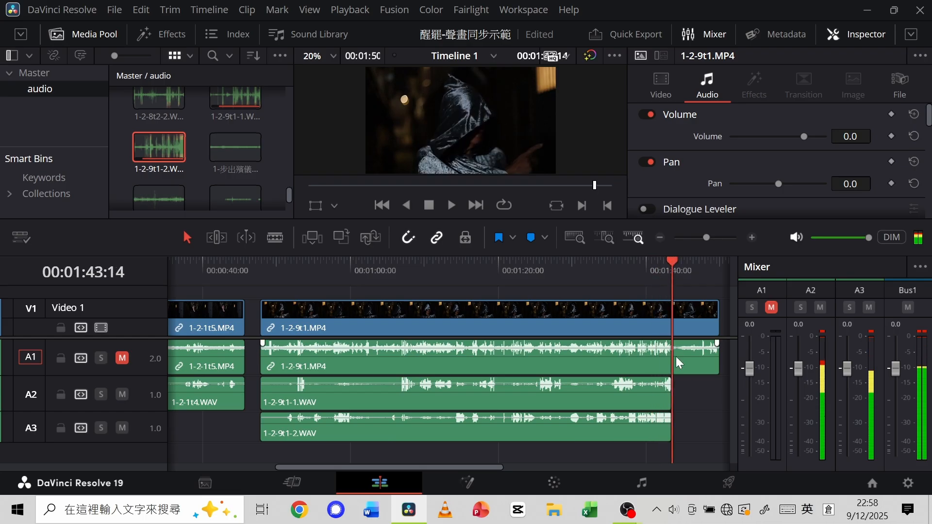
key(ctrl+b)
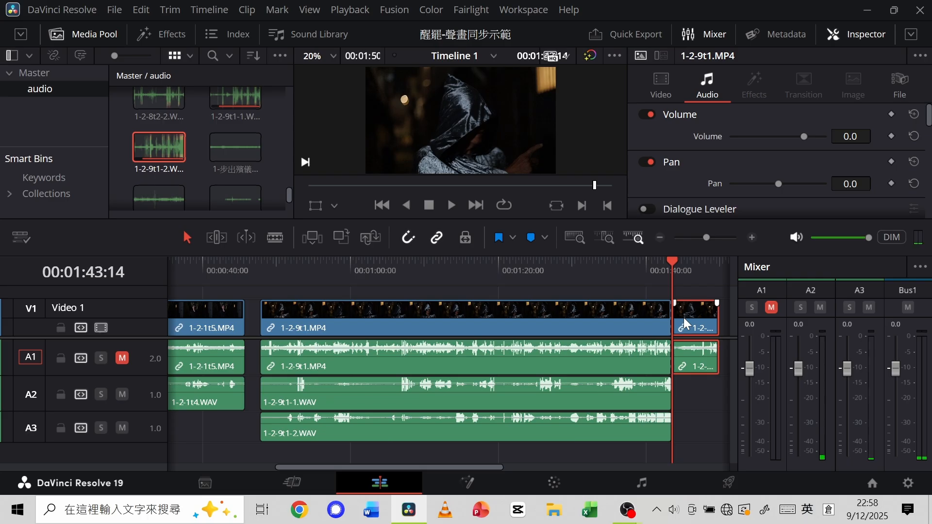
key(Delete)
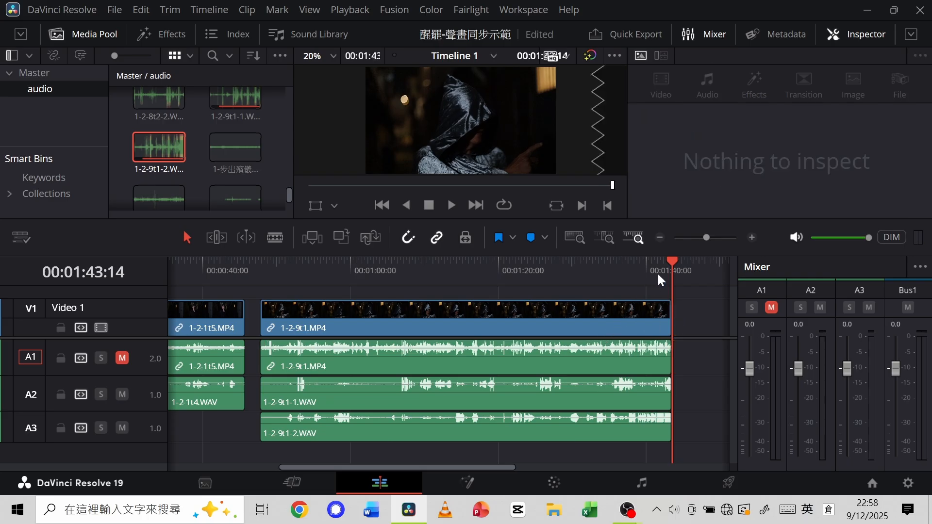
Move the playhead to 00:01:12:14 and, on the Fairlight page, apply a Limiter to 1-2-9t1-1.WAV with its ceiling at -7.5 dBTP.
drag(679, 269, 444, 261)
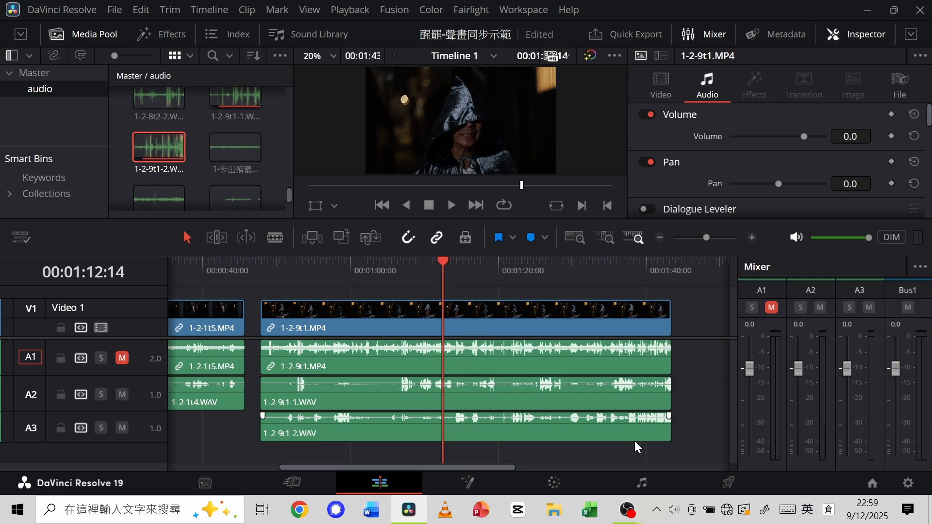
click(637, 482)
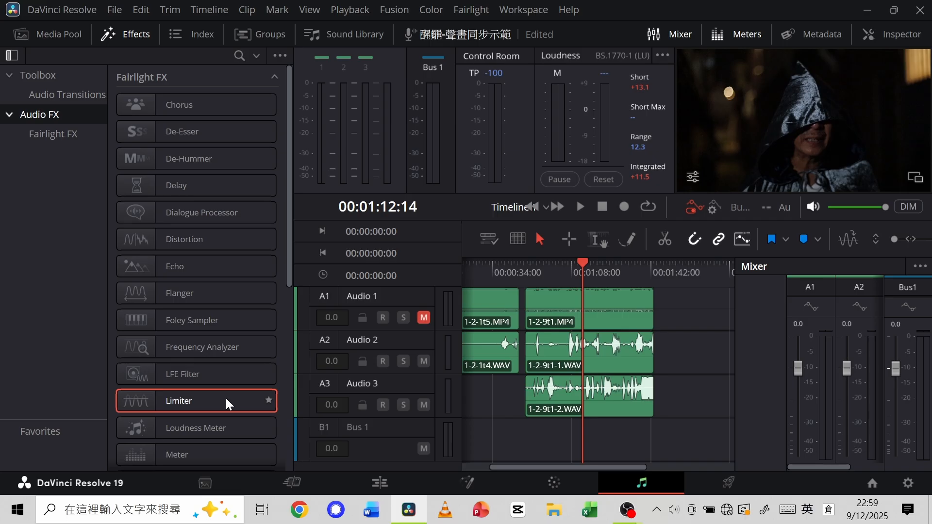
drag(226, 398, 589, 357)
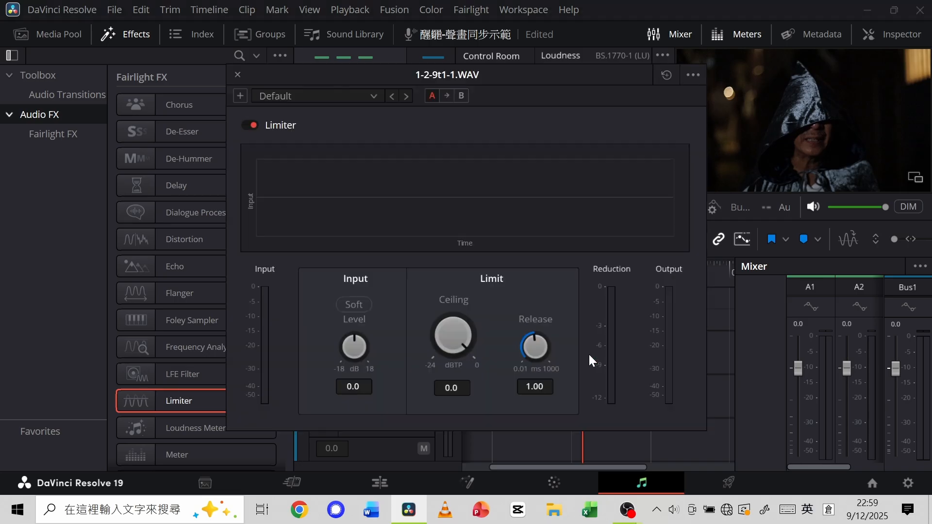
drag(469, 361, 373, 328)
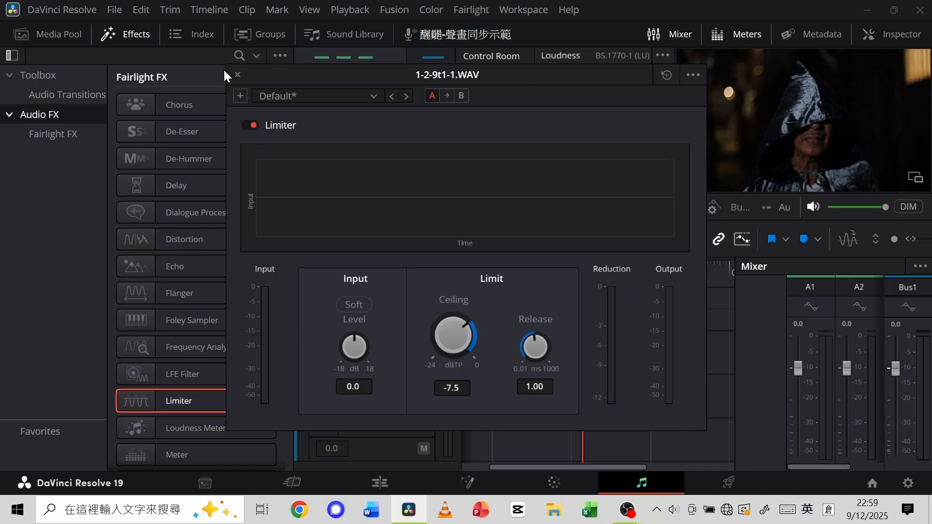
click(237, 74)
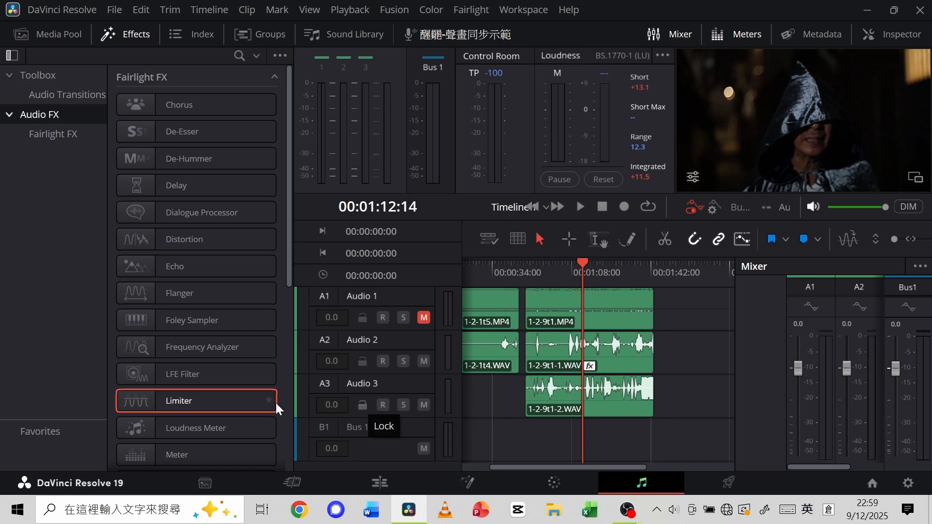
Apply a Limiter to 1-2-9t1-2.WAV and lower its ceiling.
drag(242, 401, 602, 404)
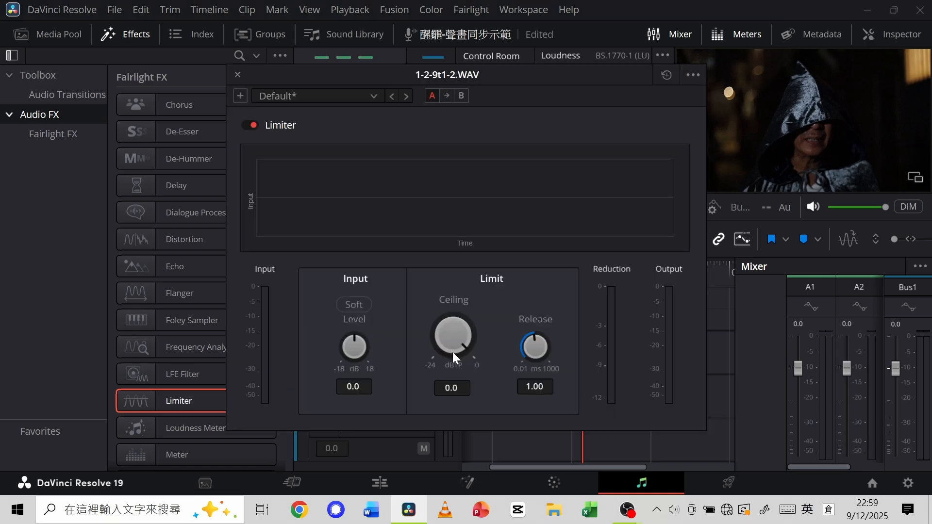
drag(459, 339, 369, 342)
click(238, 76)
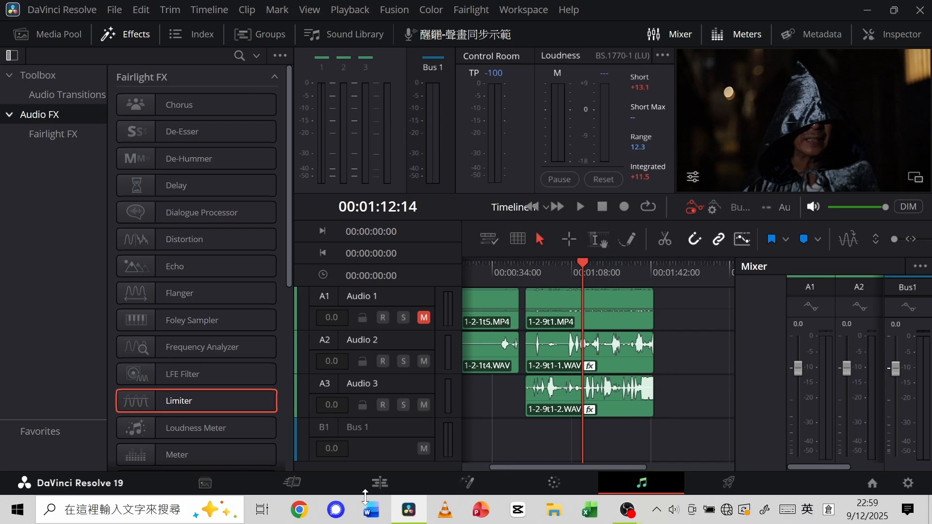
Return to the Edit page and play several parts of the 1-2-9t1 clips to check the limited WAV levels in the mixer.
click(381, 485)
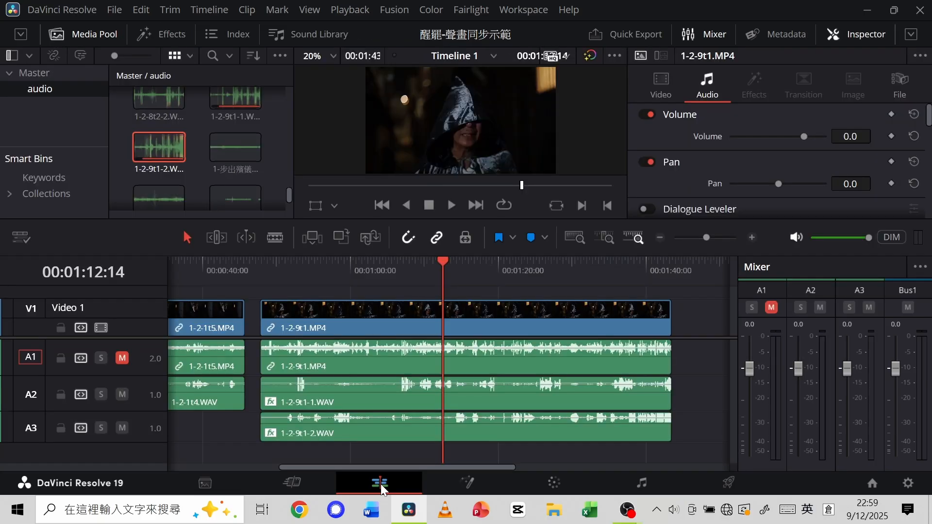
drag(443, 264, 419, 260)
click(450, 207)
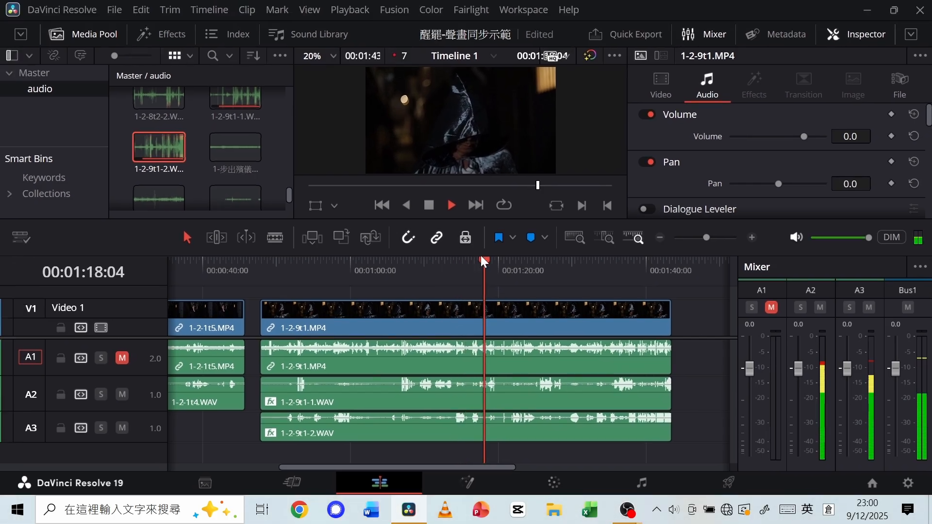
drag(491, 260, 550, 273)
key(space)
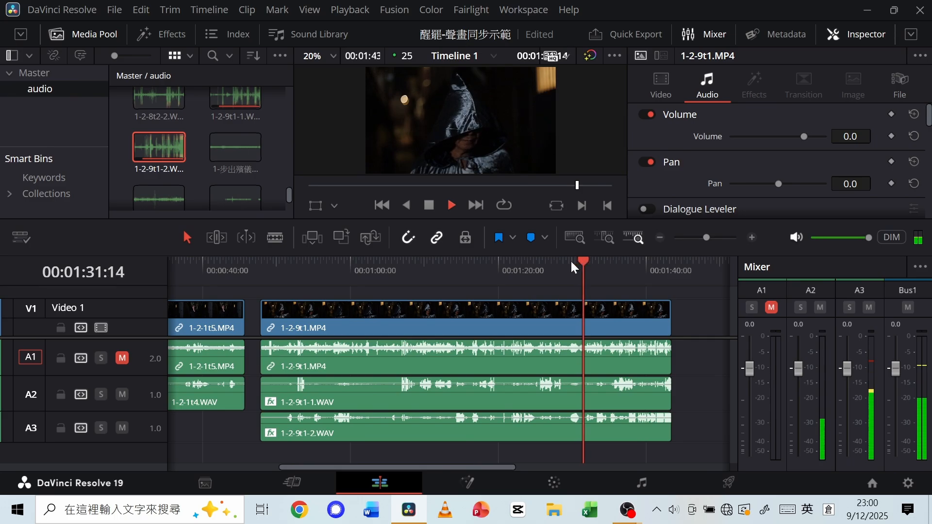
click(537, 266)
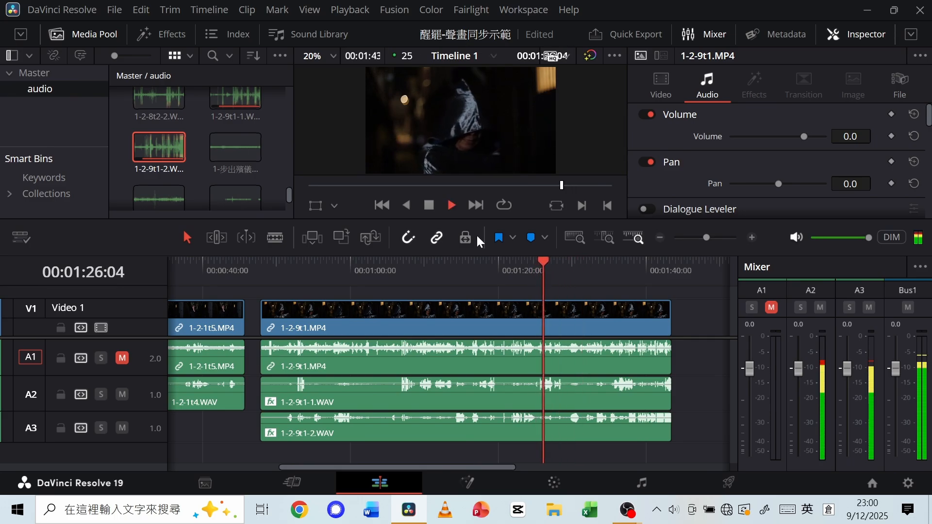
click(429, 205)
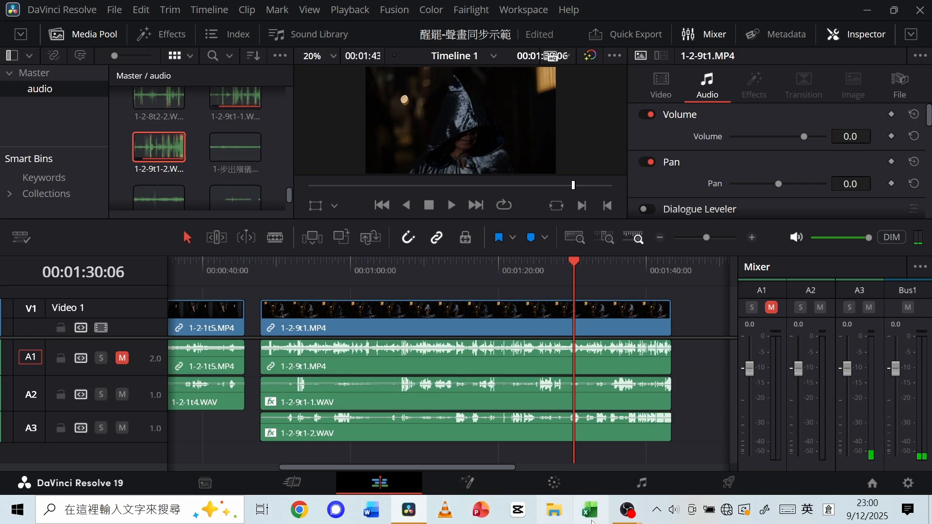
click(629, 510)
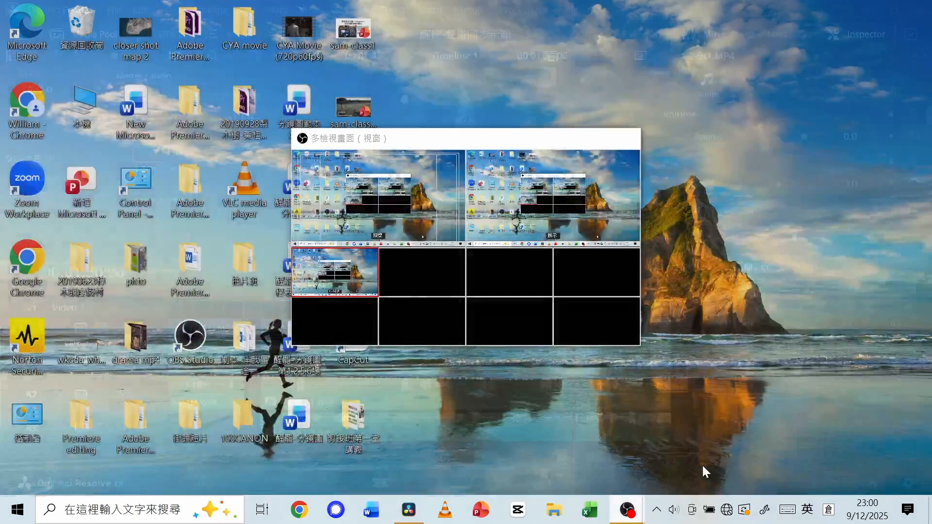
click(702, 464)
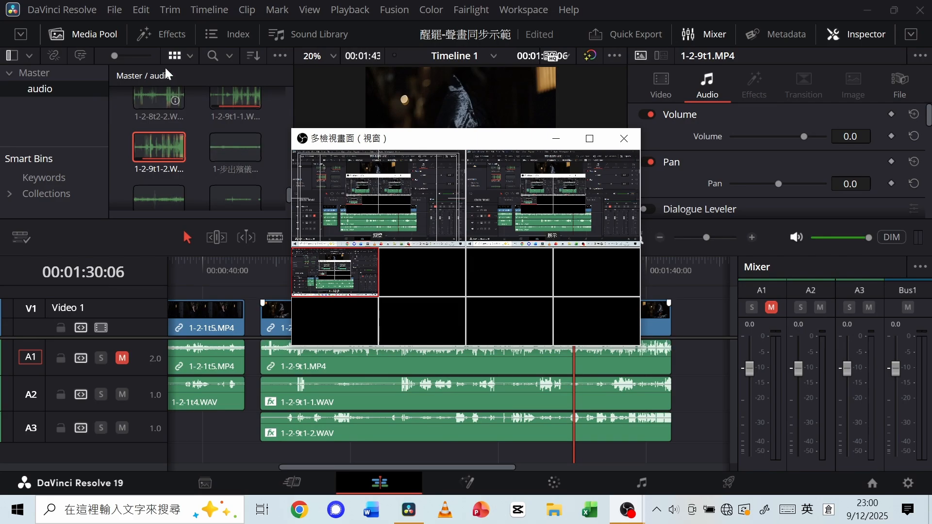
click(141, 14)
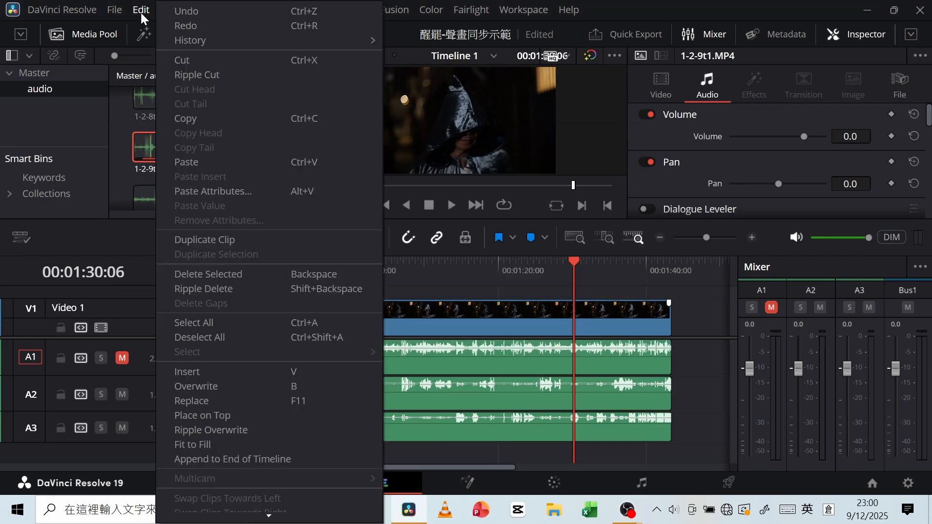
mouse_move(120, 10)
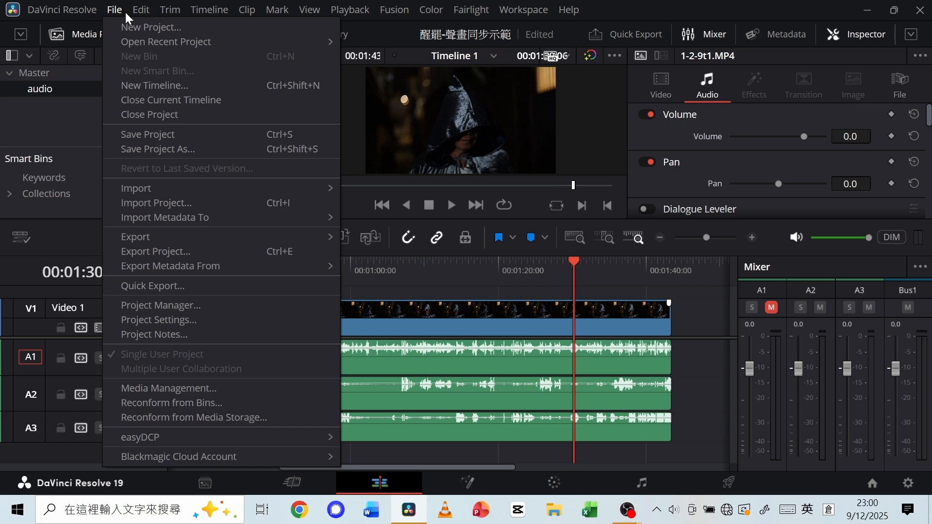
click(97, 123)
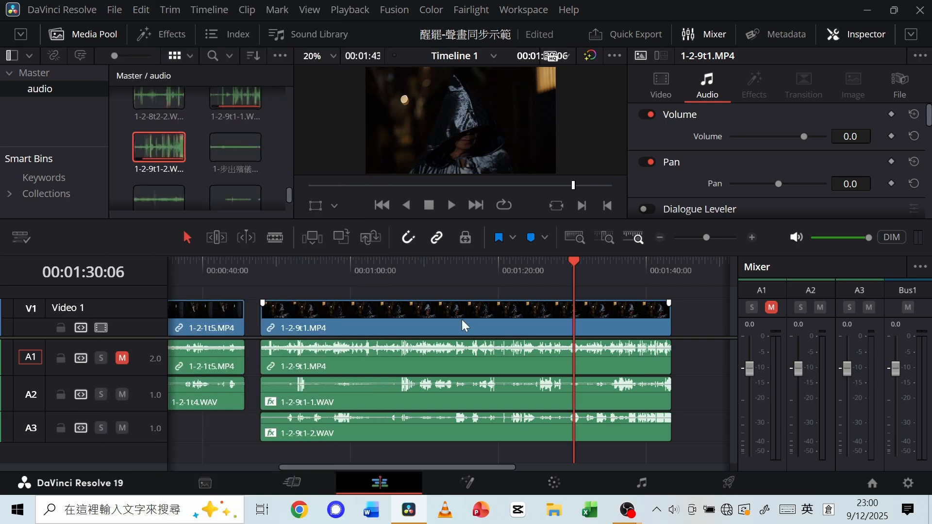
mouse_move(629, 510)
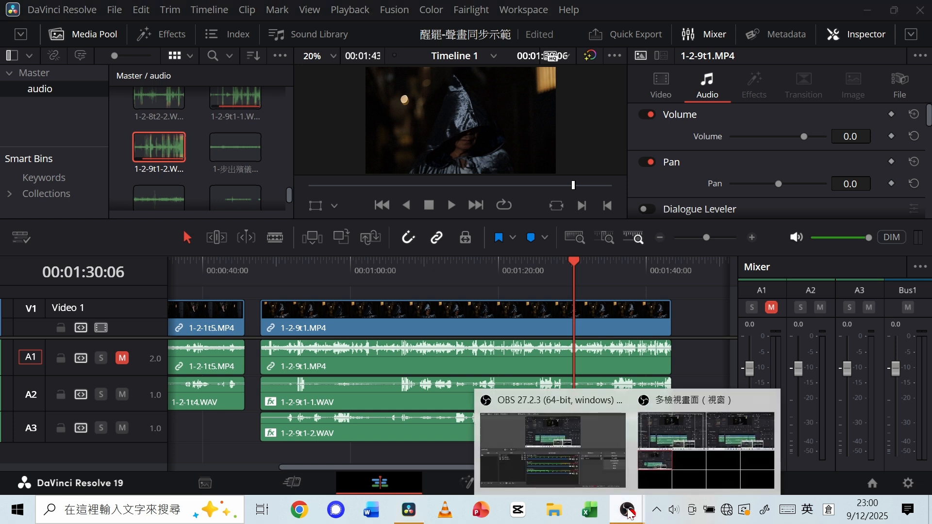
click(572, 466)
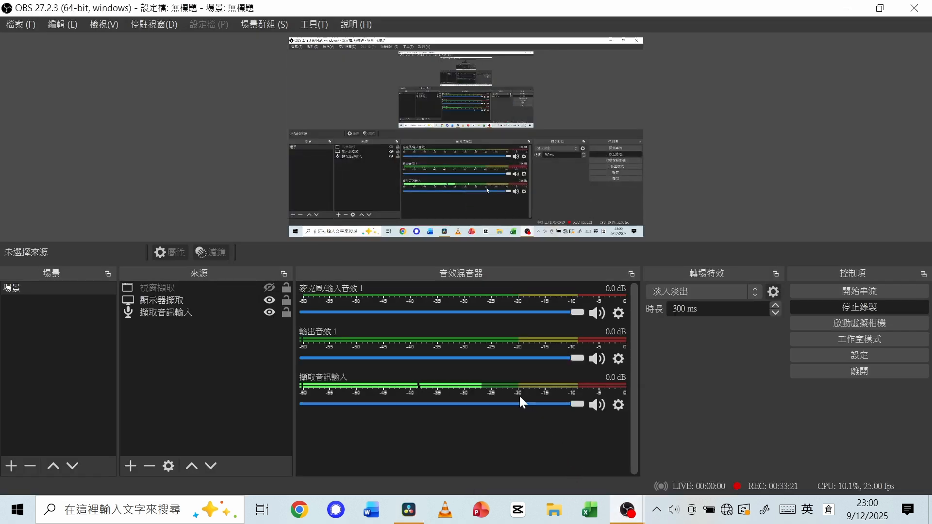